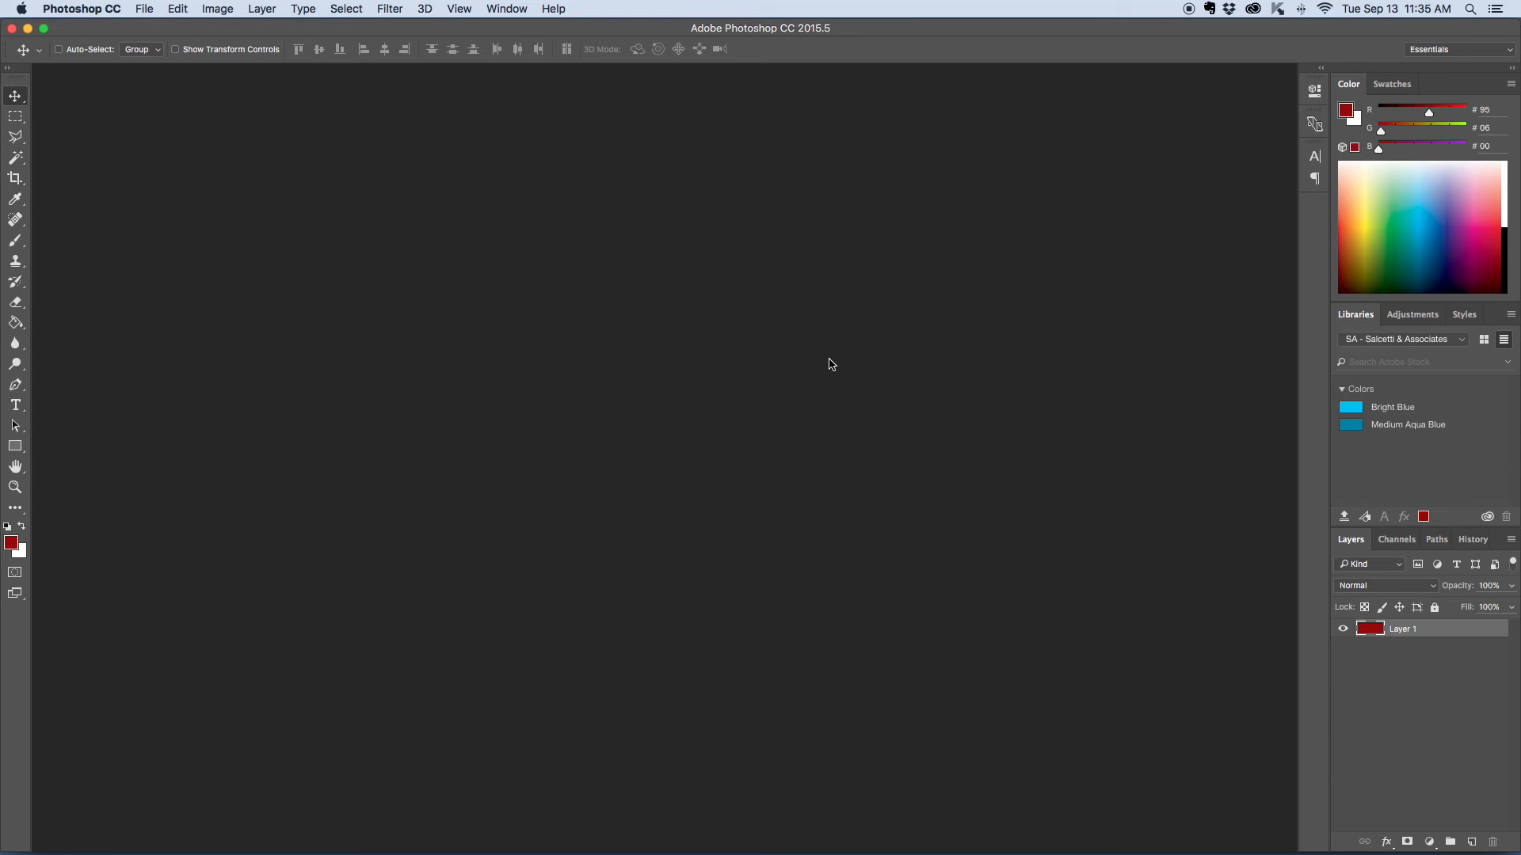
- Switch to Safari and examine the before-and-after retouching examples in slides 1 through 7 of the celebrity gallery
{"action": "key", "text": "ctrl+Up"}
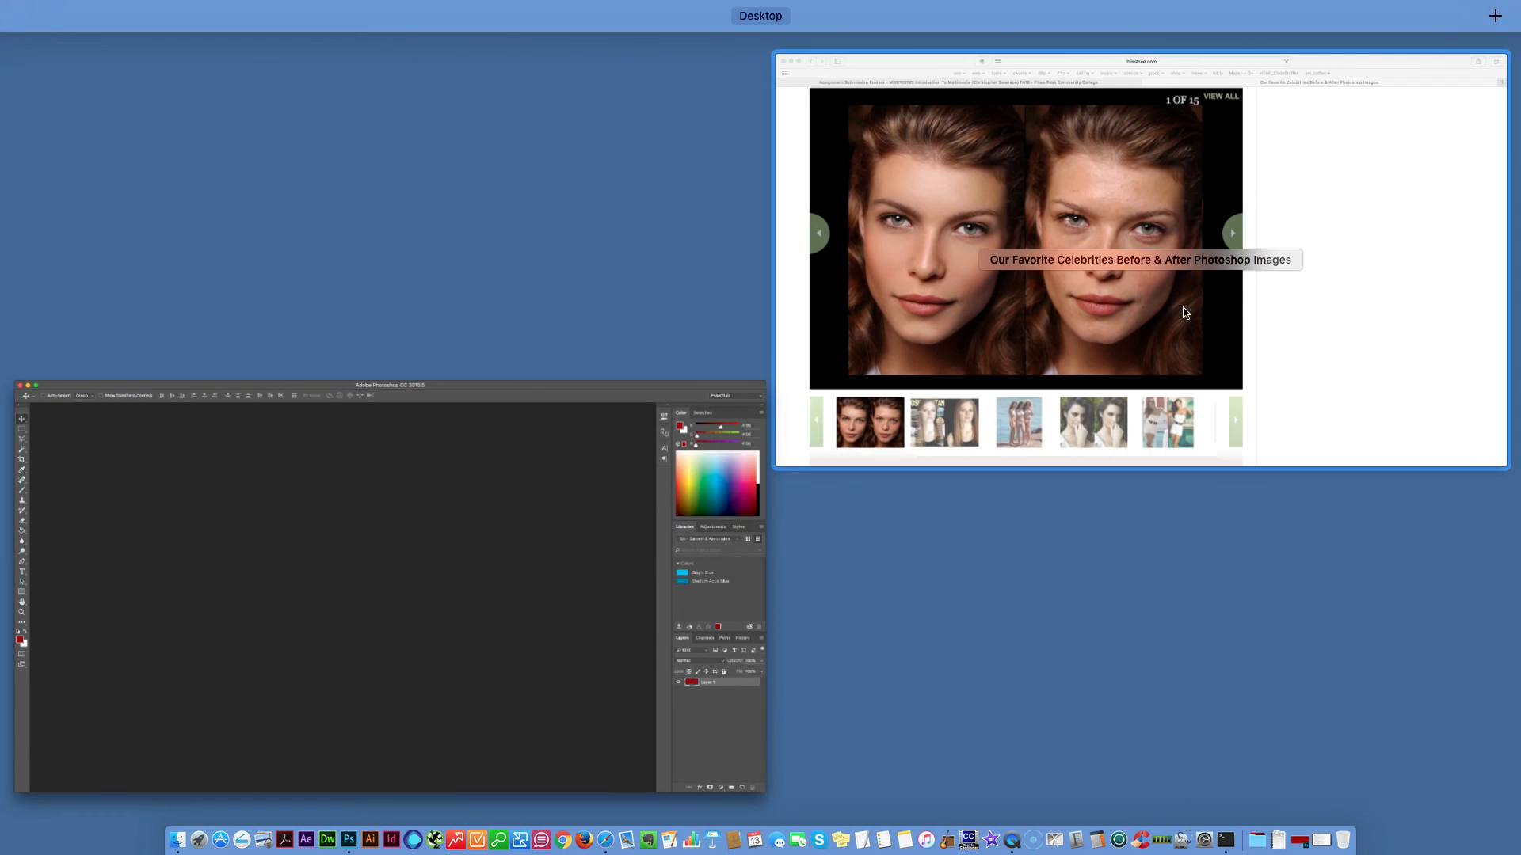
{"action": "left_click", "coordinate": [1307, 329]}
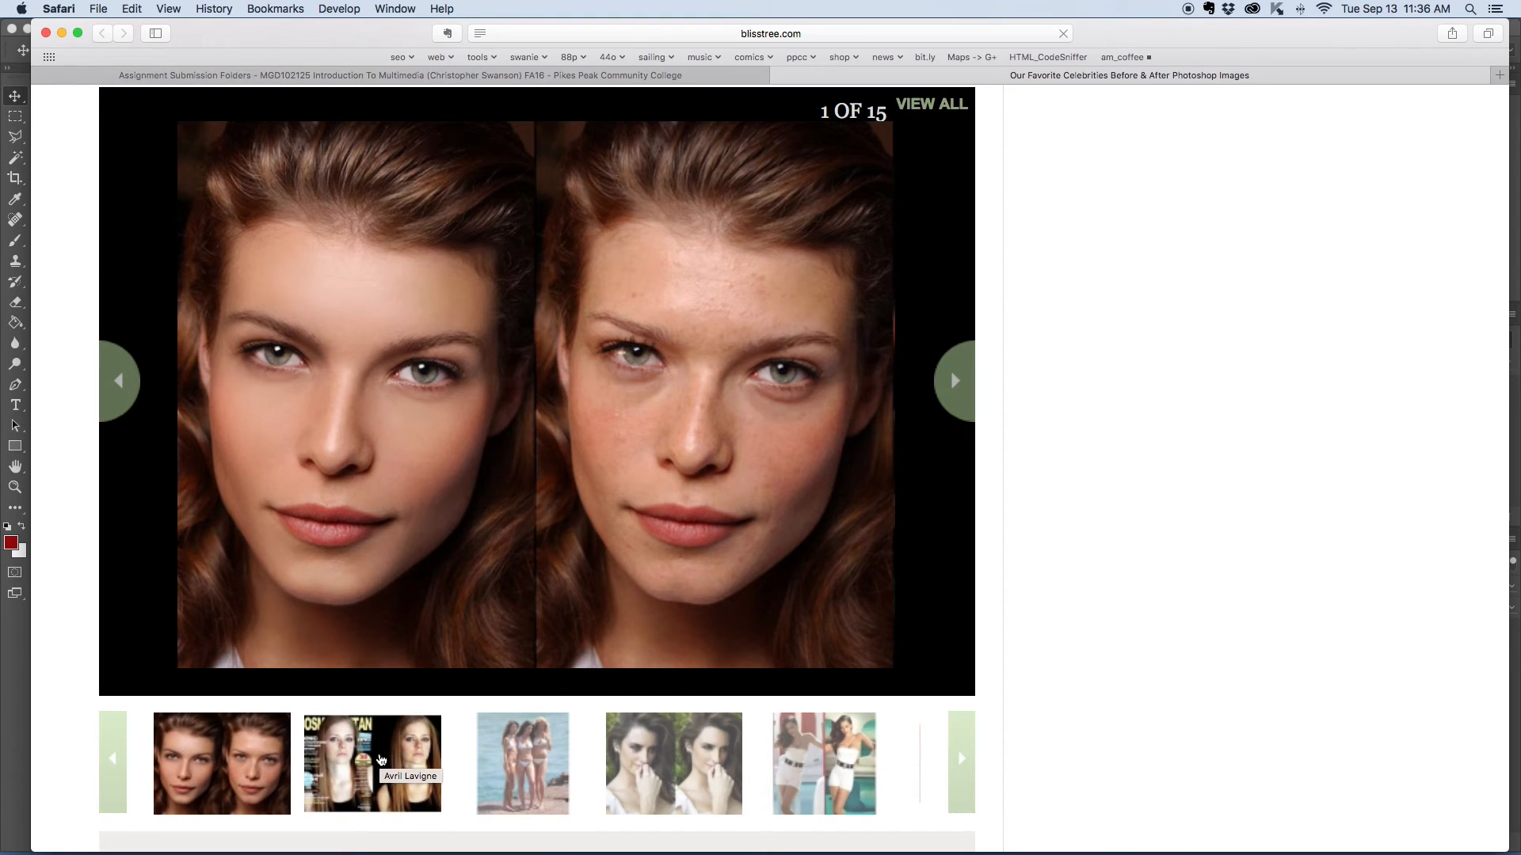
{"action": "left_click", "coordinate": [380, 760]}
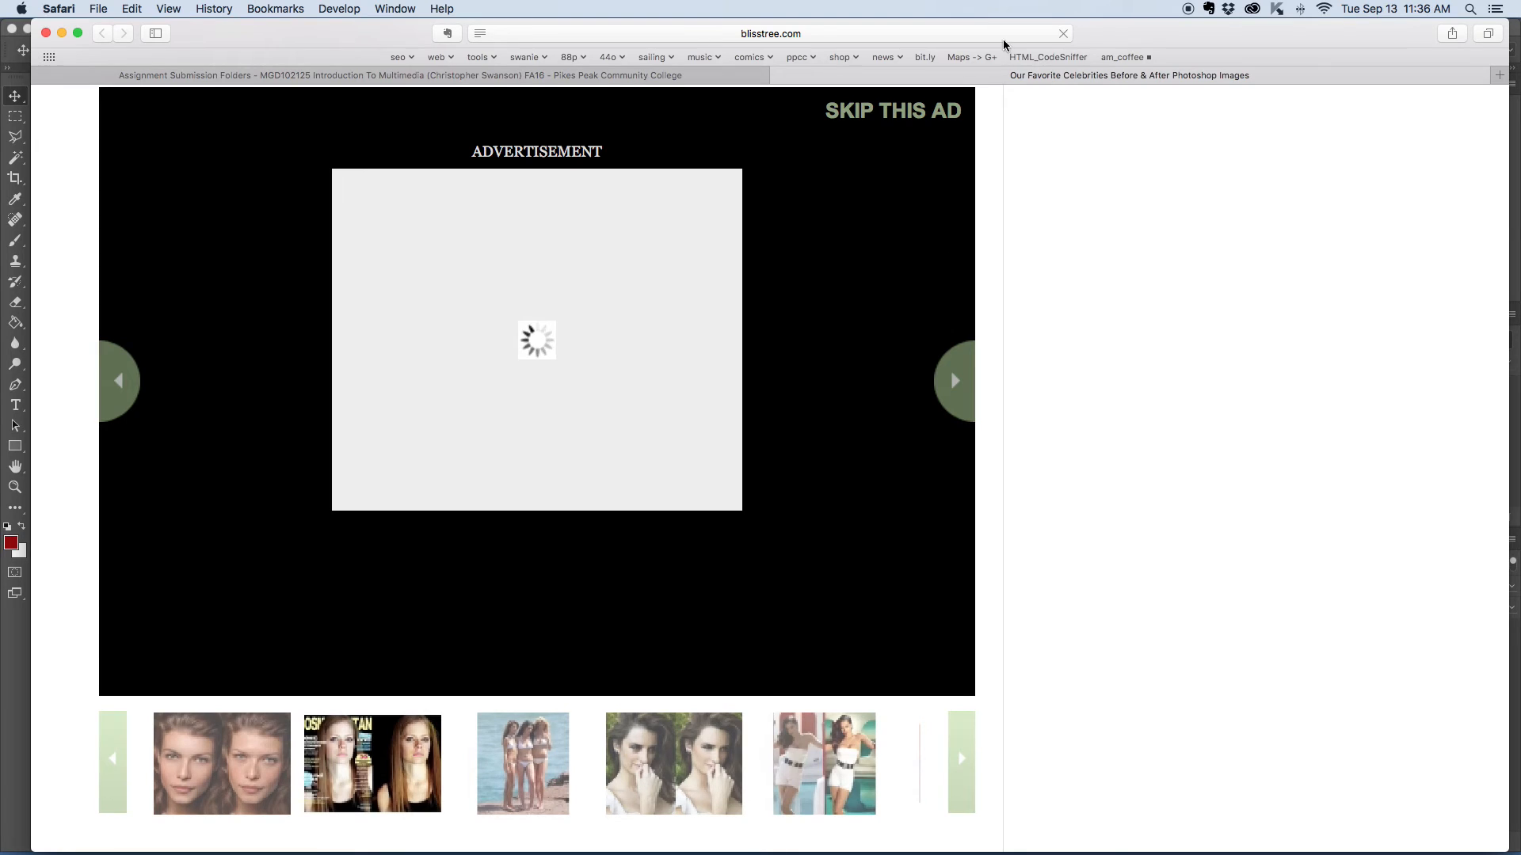
{"action": "left_click", "coordinate": [887, 115]}
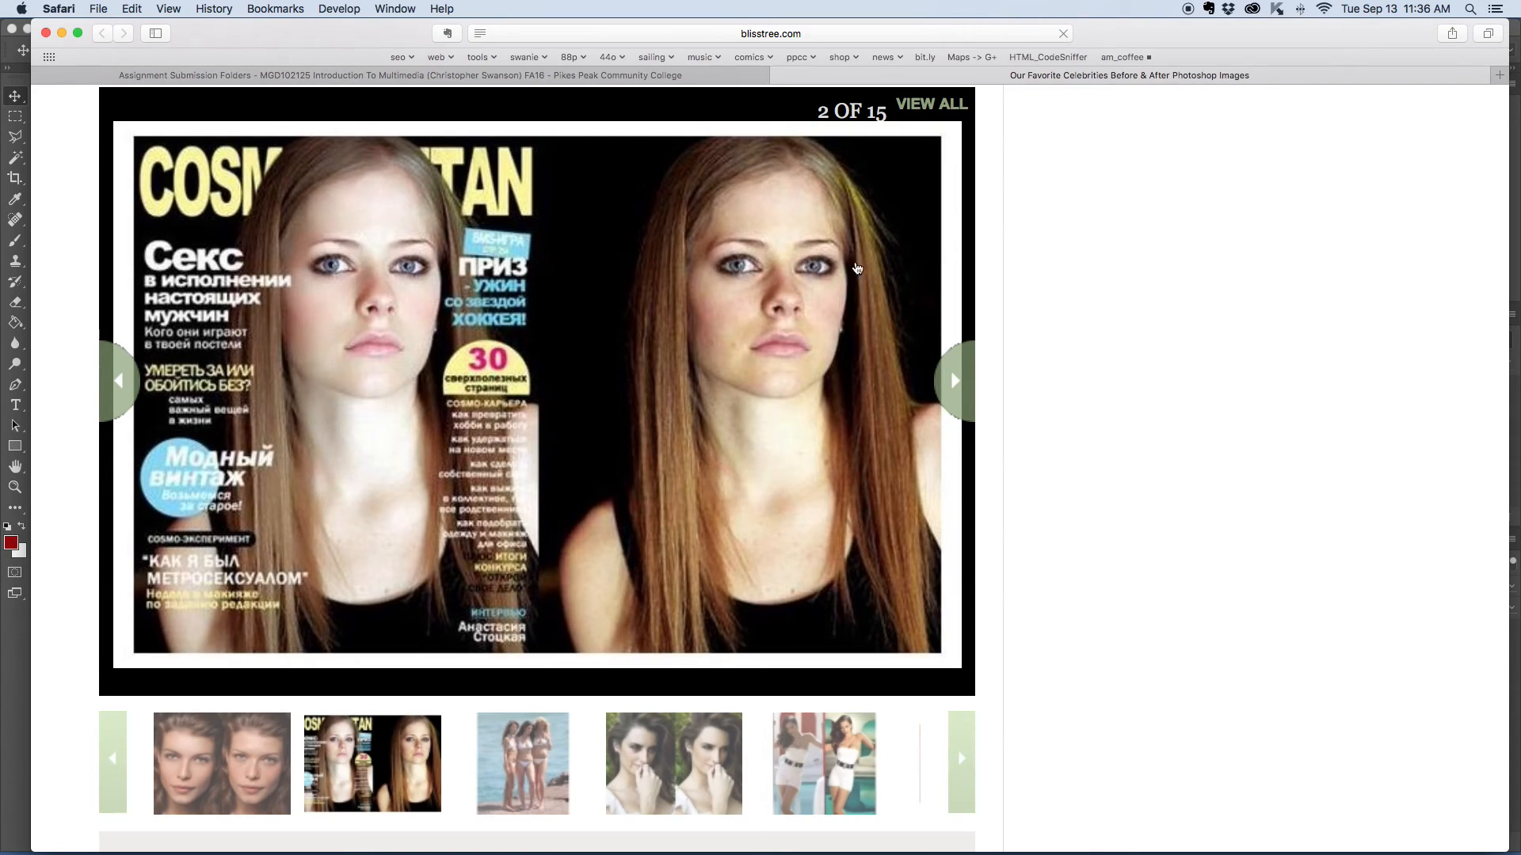
{"action": "left_click", "coordinate": [765, 365]}
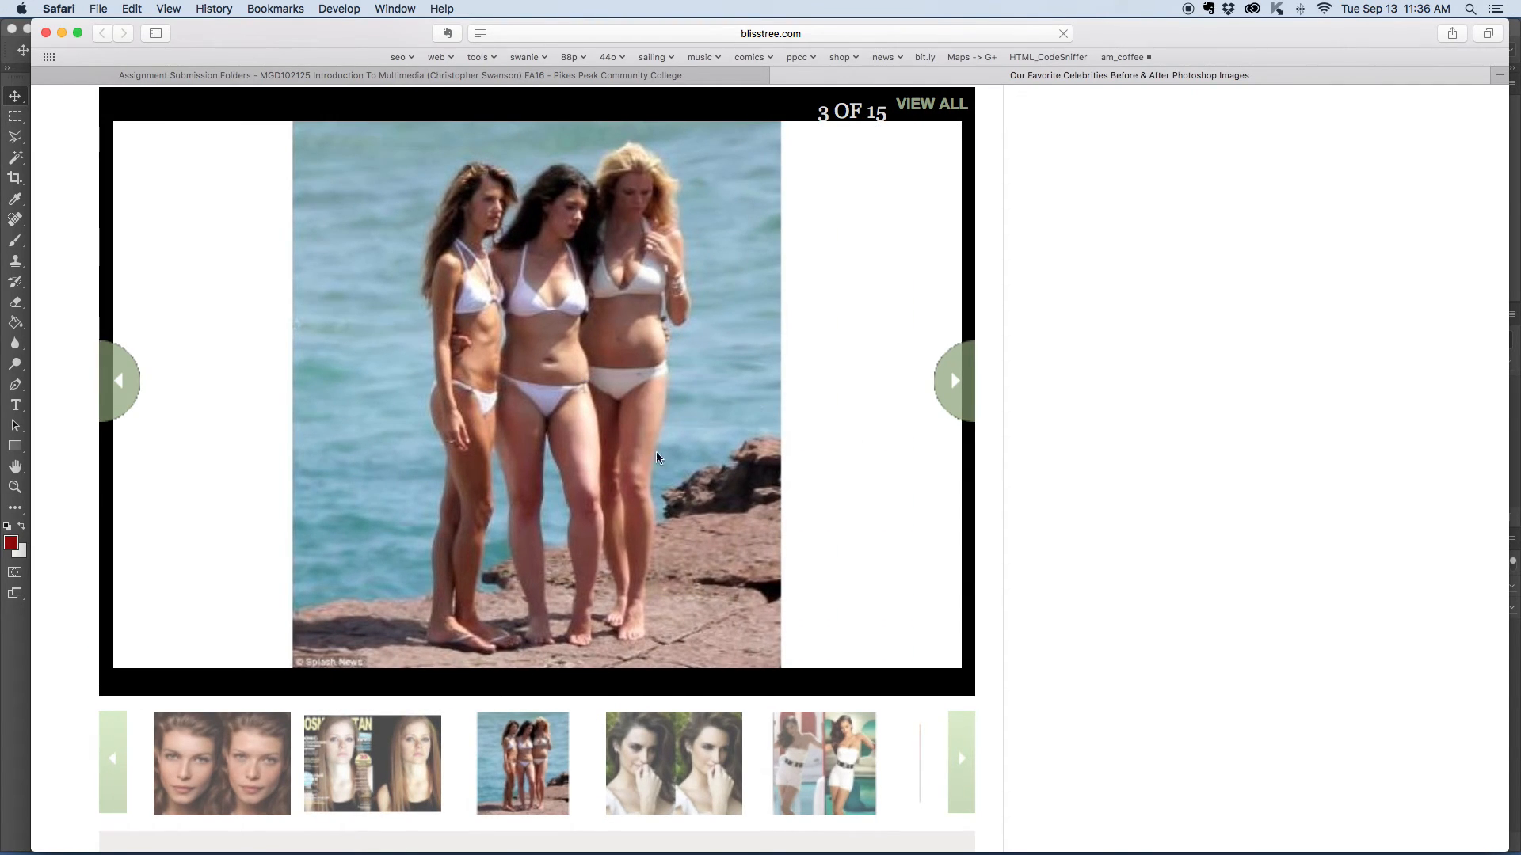
{"action": "left_click", "coordinate": [955, 384]}
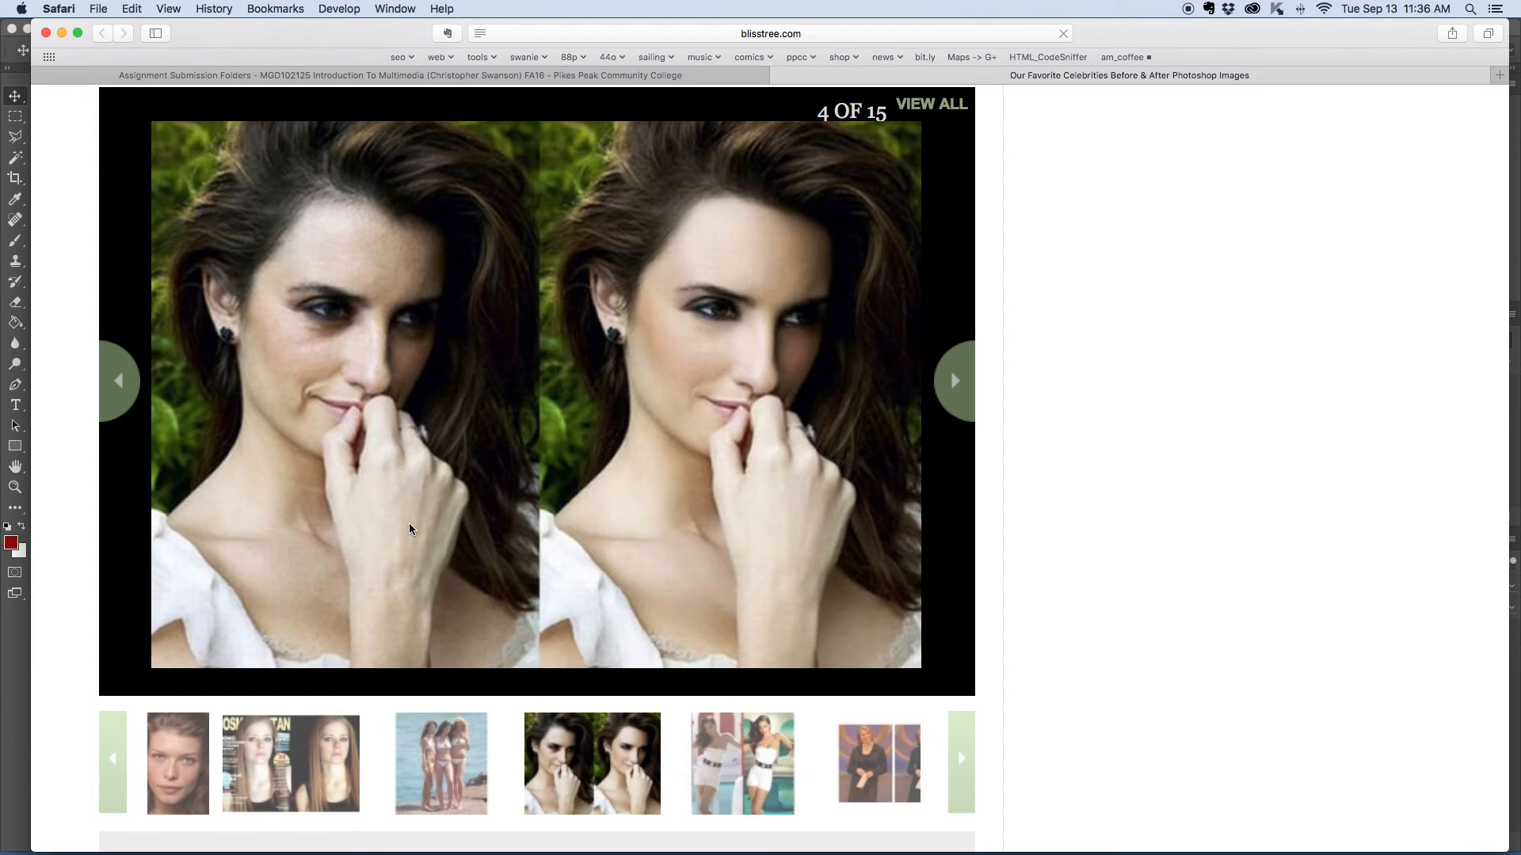
{"action": "left_click", "coordinate": [730, 769]}
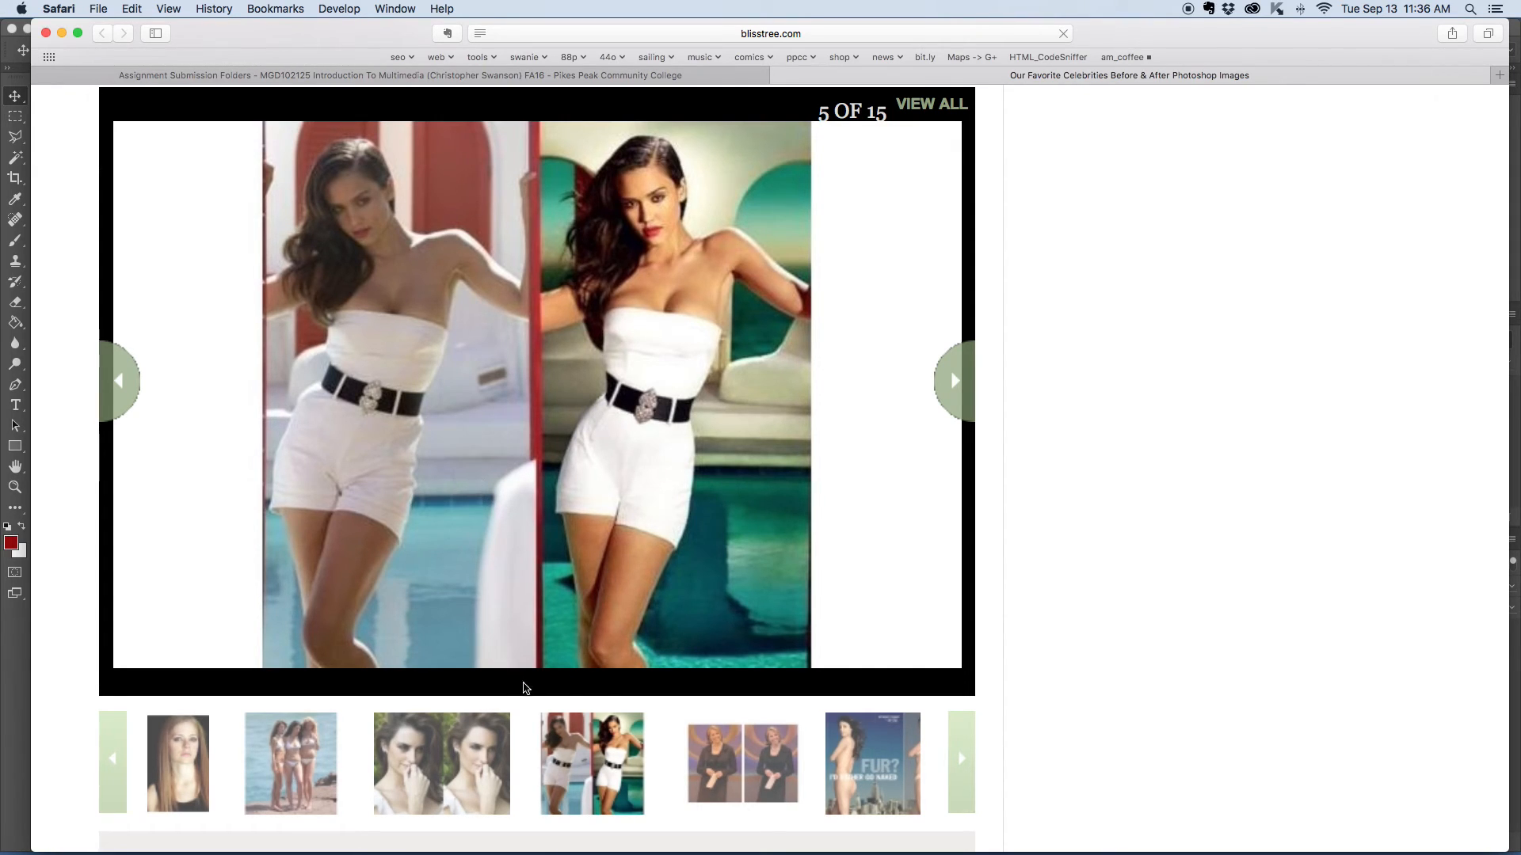
{"action": "left_click", "coordinate": [742, 763]}
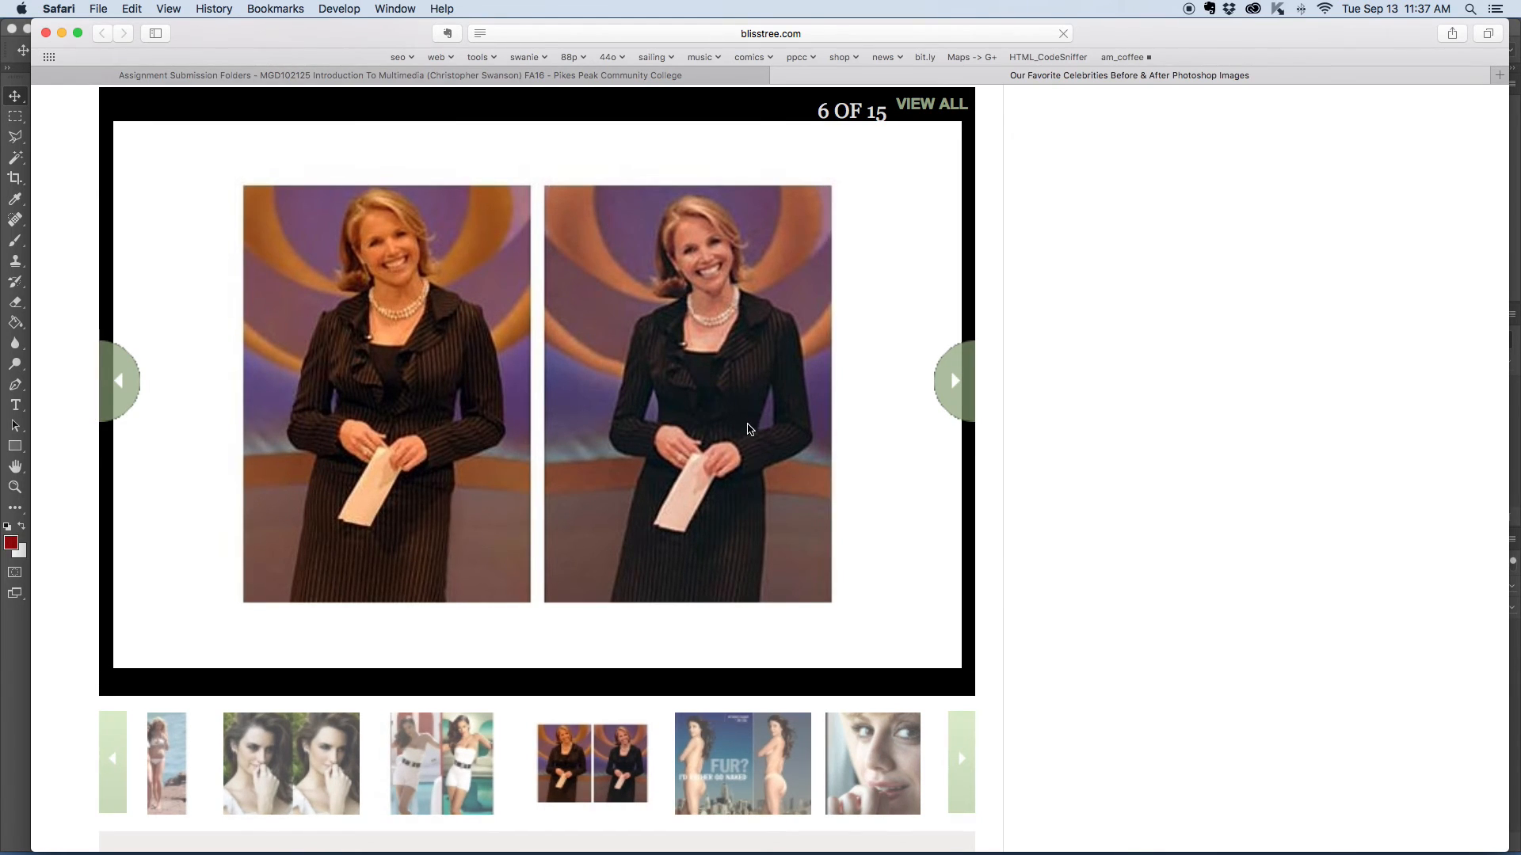
{"action": "left_click", "coordinate": [770, 767]}
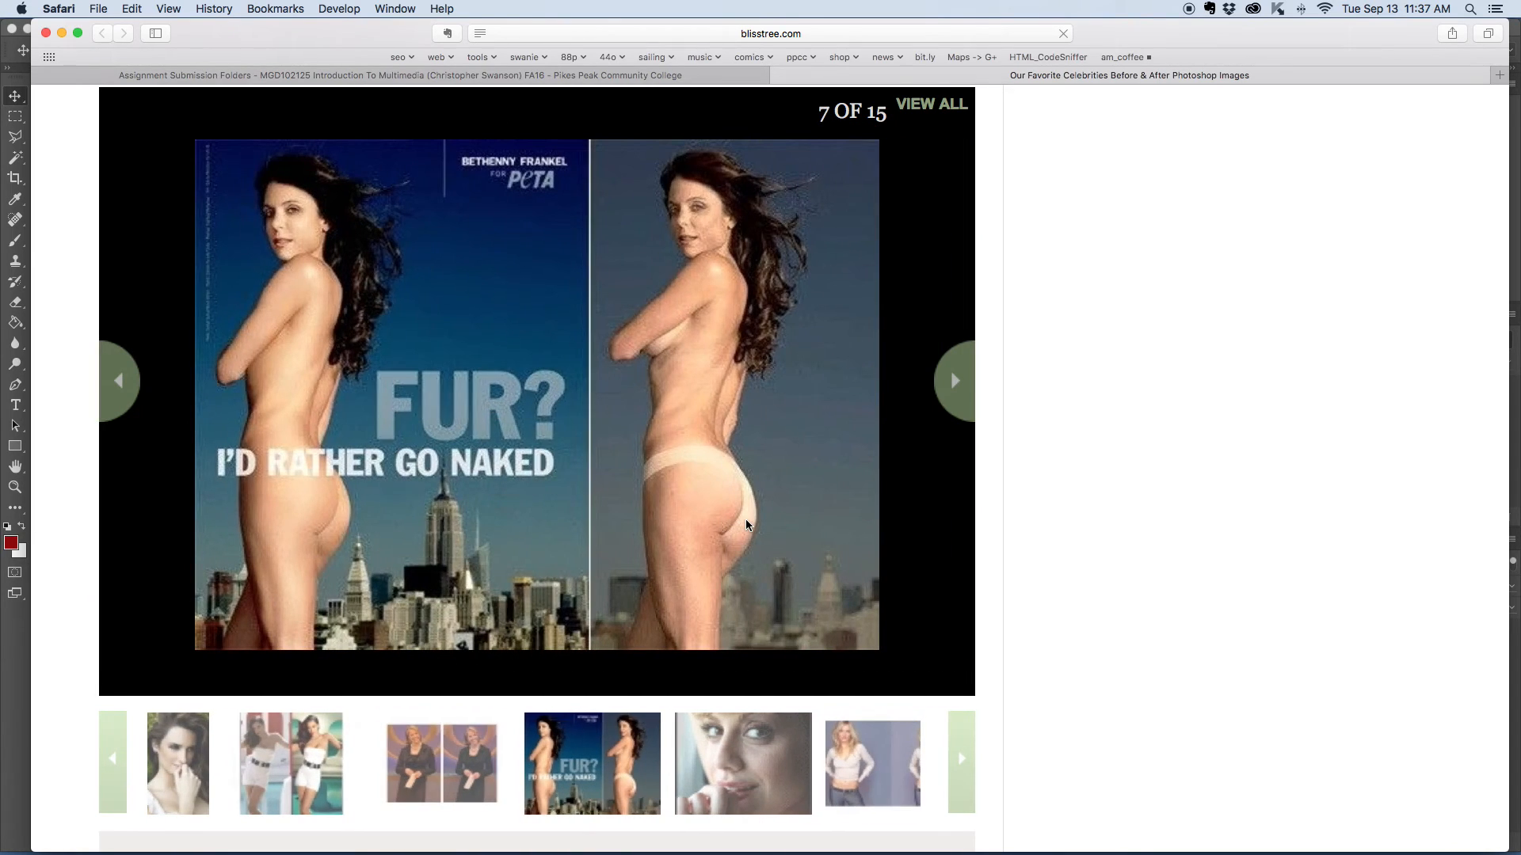
- Examine the before-and-after retouching examples in gallery slides 9 through 15, then switch back to Photoshop
{"action": "left_click", "coordinate": [879, 792]}
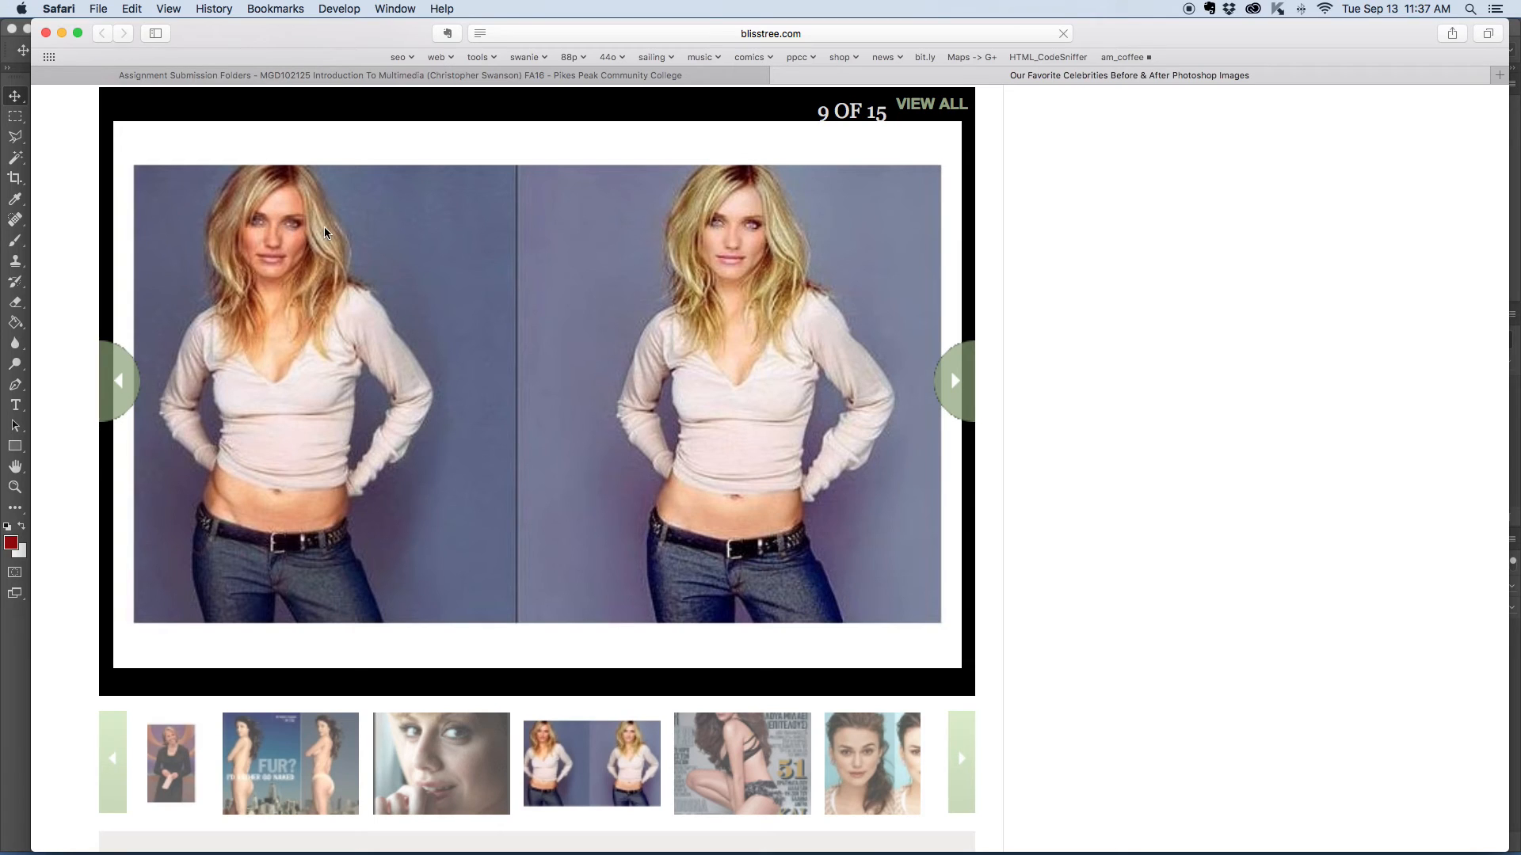
{"action": "left_click", "coordinate": [877, 773]}
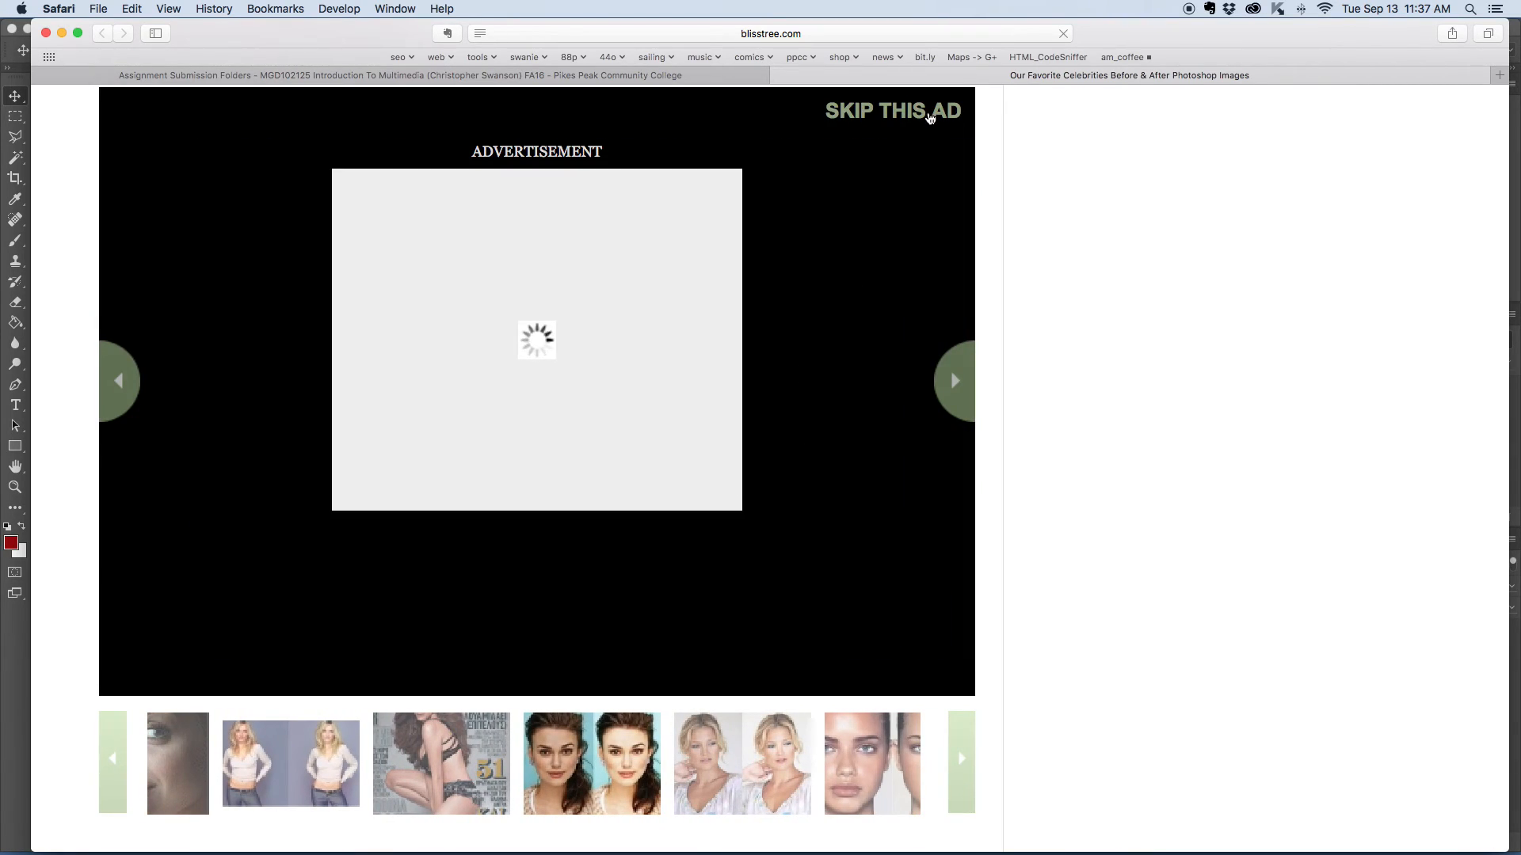
{"action": "left_click", "coordinate": [929, 117]}
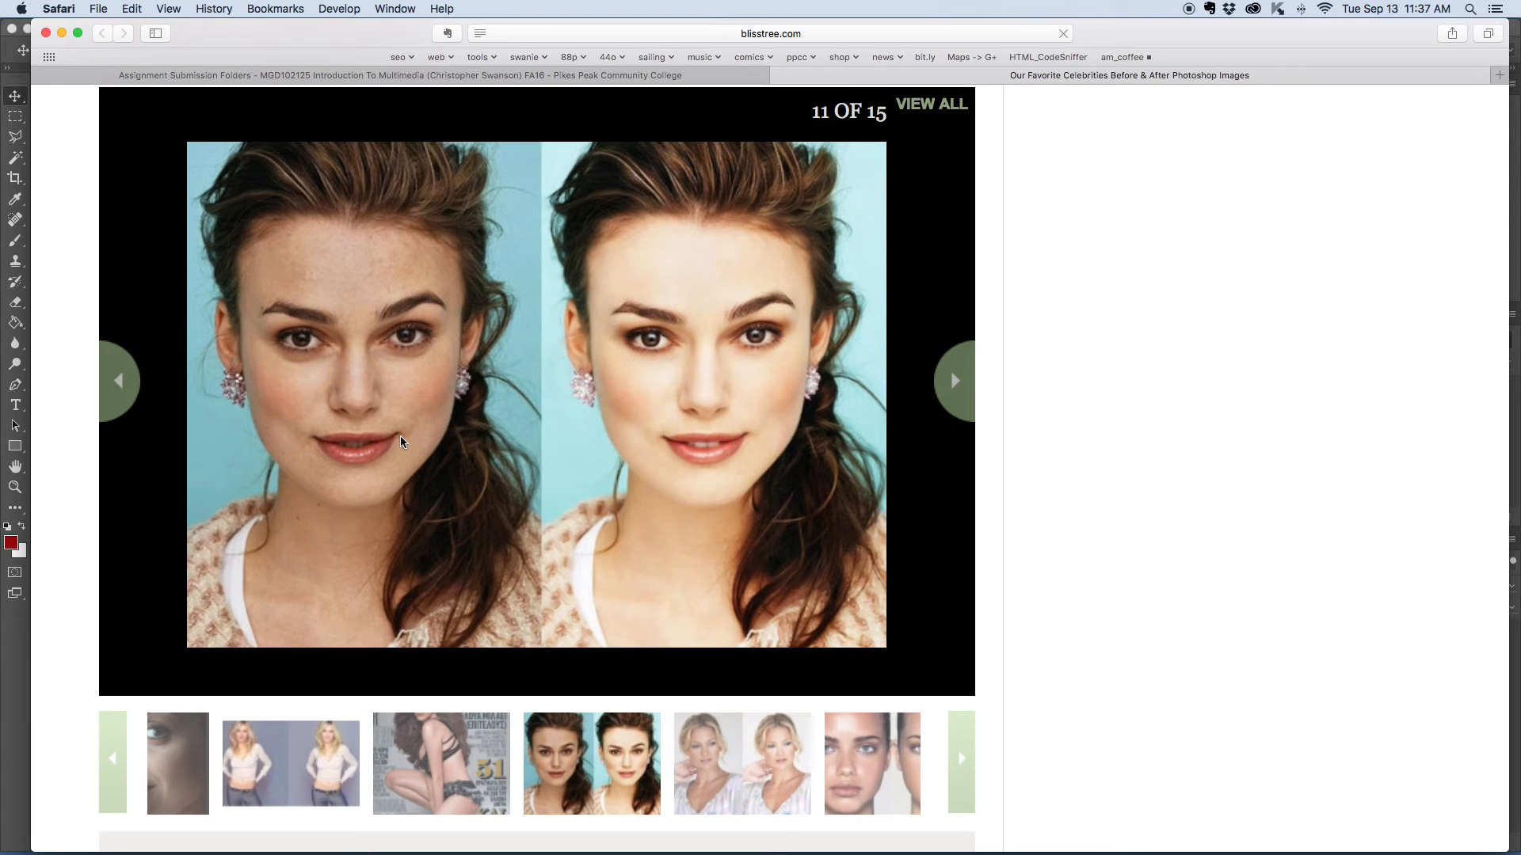
{"action": "left_click", "coordinate": [774, 770]}
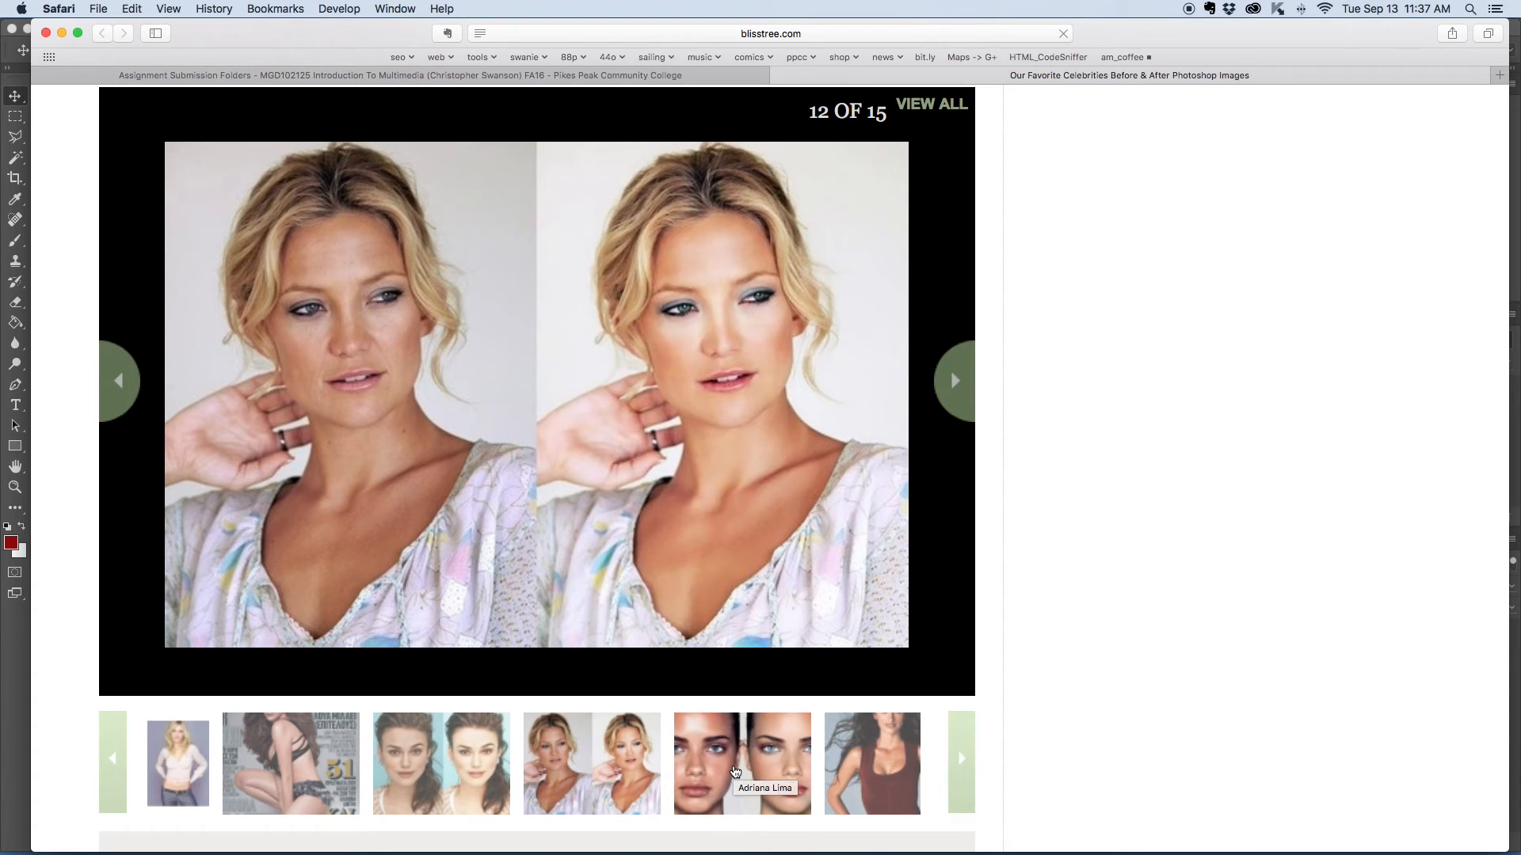
{"action": "left_click", "coordinate": [735, 770]}
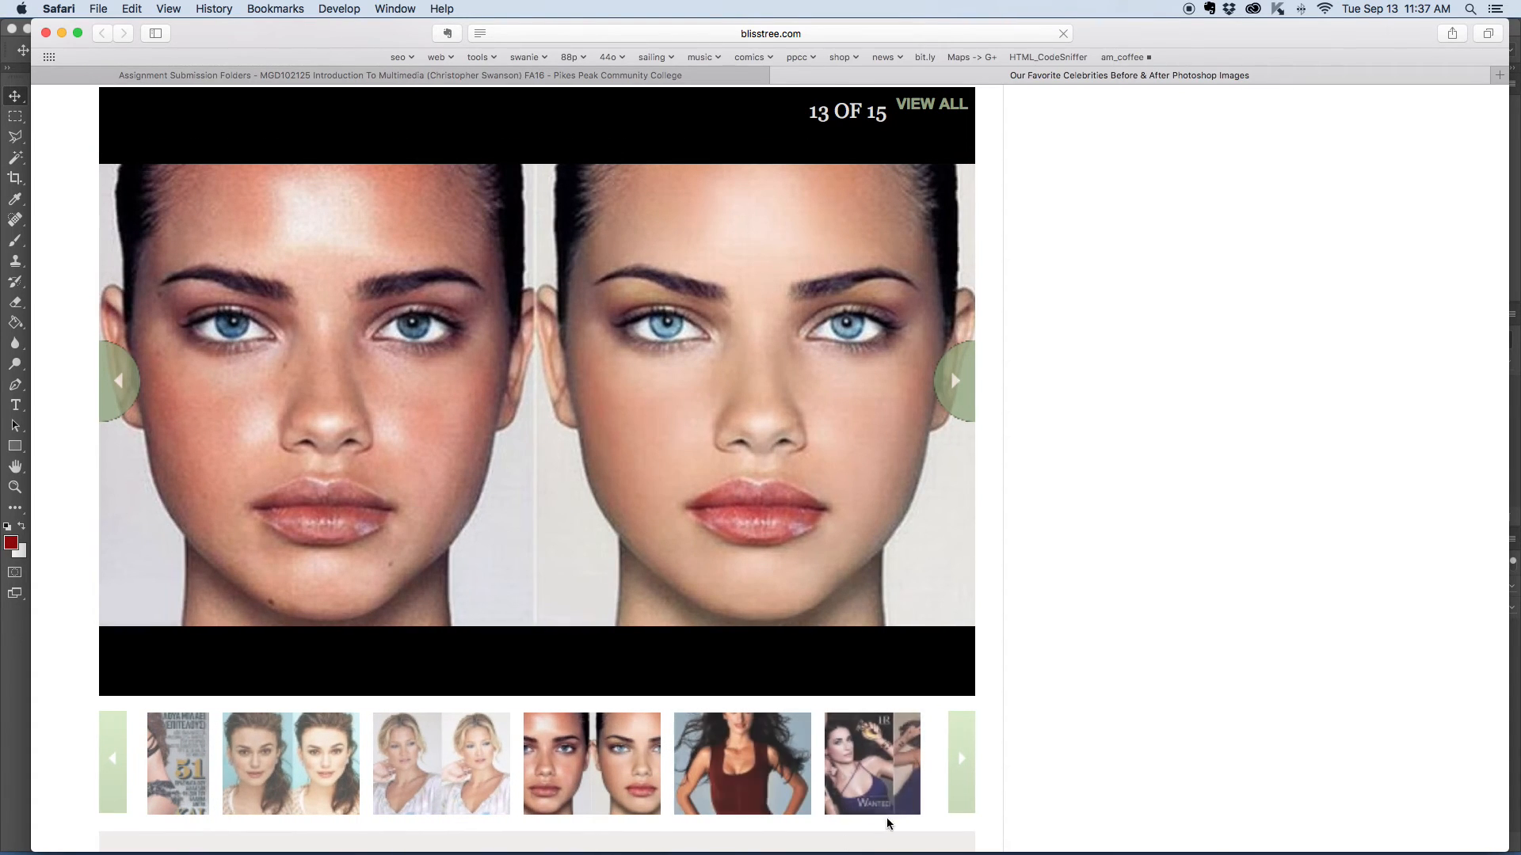
{"action": "left_click", "coordinate": [862, 775]}
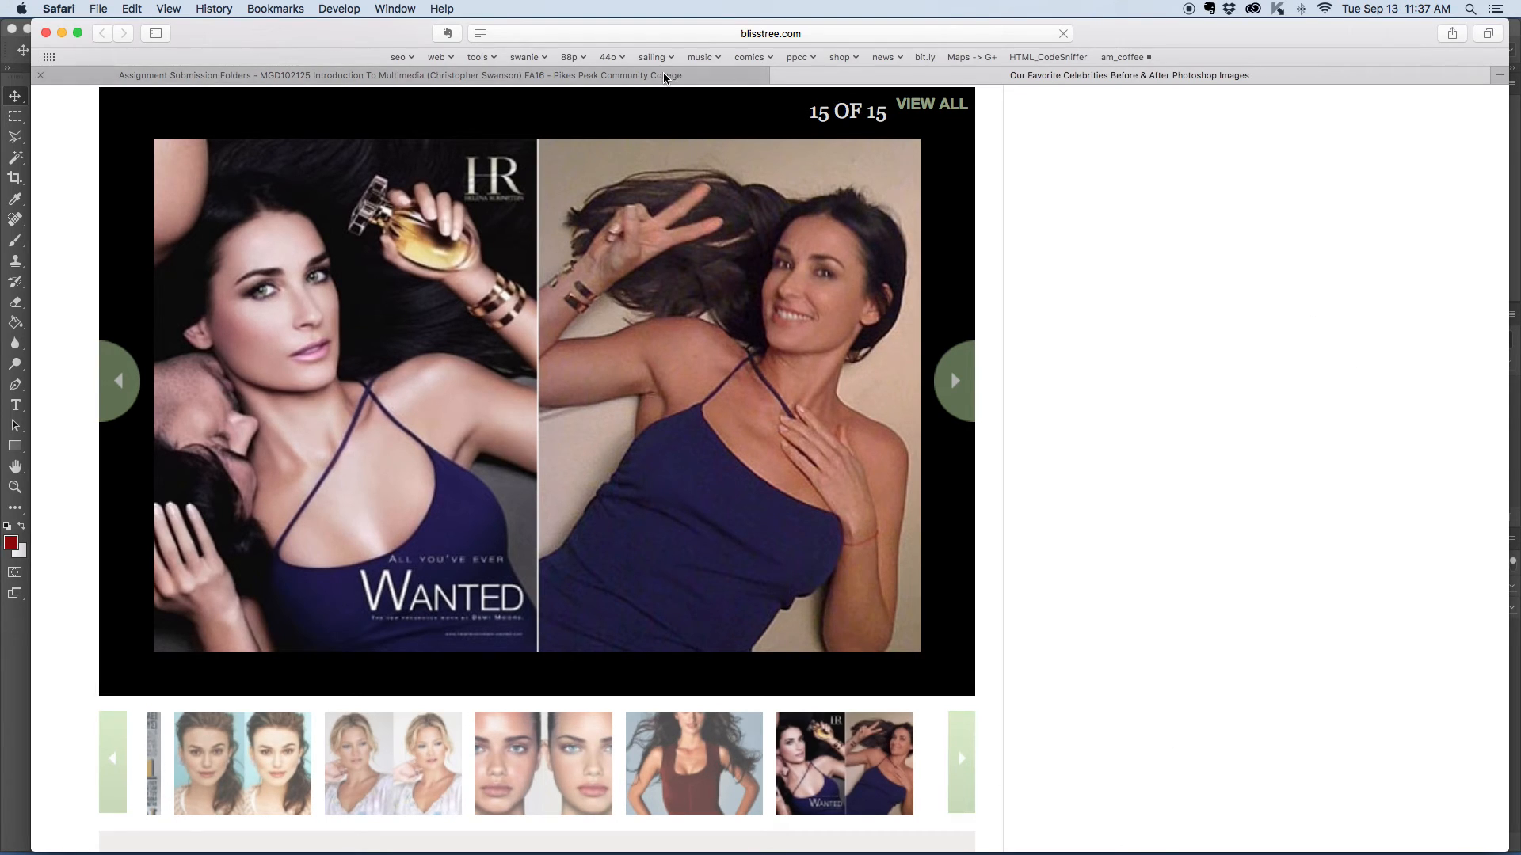
{"action": "key", "text": "ctrl+Up"}
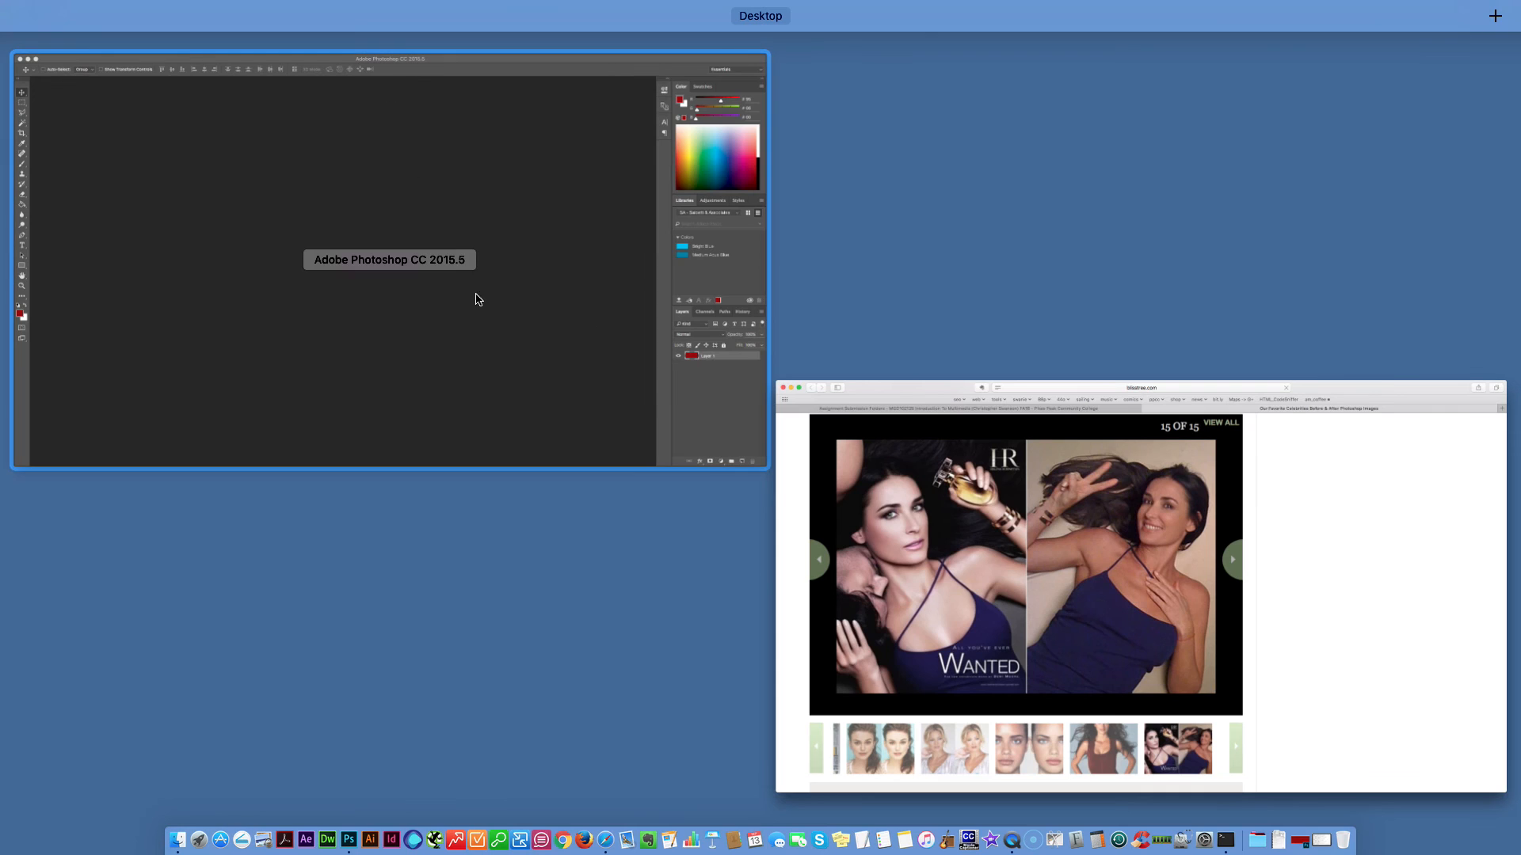
{"action": "left_click", "coordinate": [497, 297]}
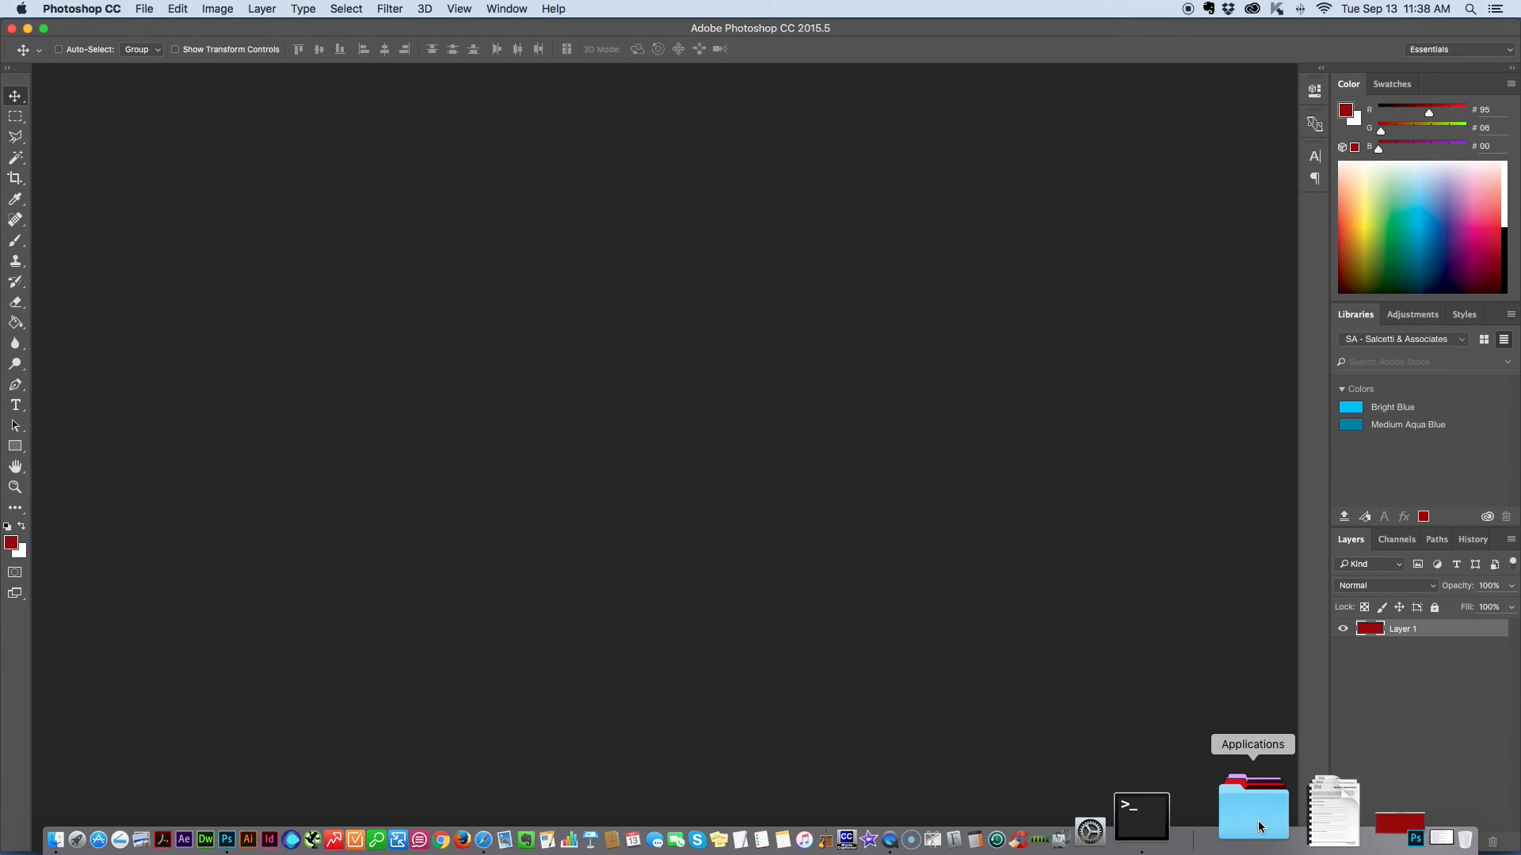
{"action": "left_click", "coordinate": [1258, 824]}
{"action": "scroll", "coordinate": [936, 321], "scroll_direction": "down", "scroll_amount": 5}
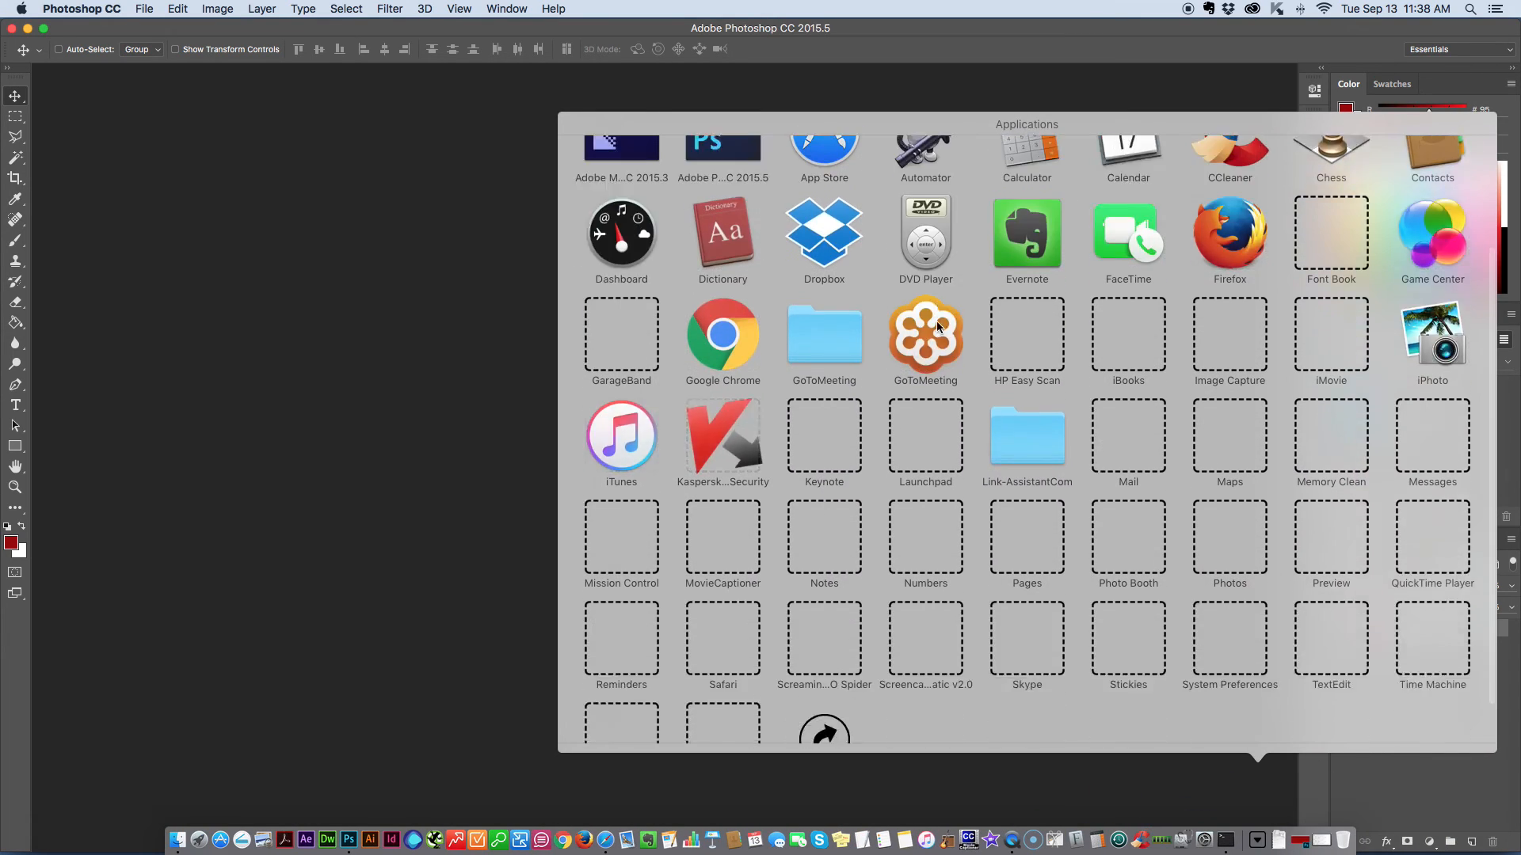
{"action": "scroll", "coordinate": [936, 321], "scroll_direction": "up", "scroll_amount": 4}
{"action": "left_click", "coordinate": [365, 320]}
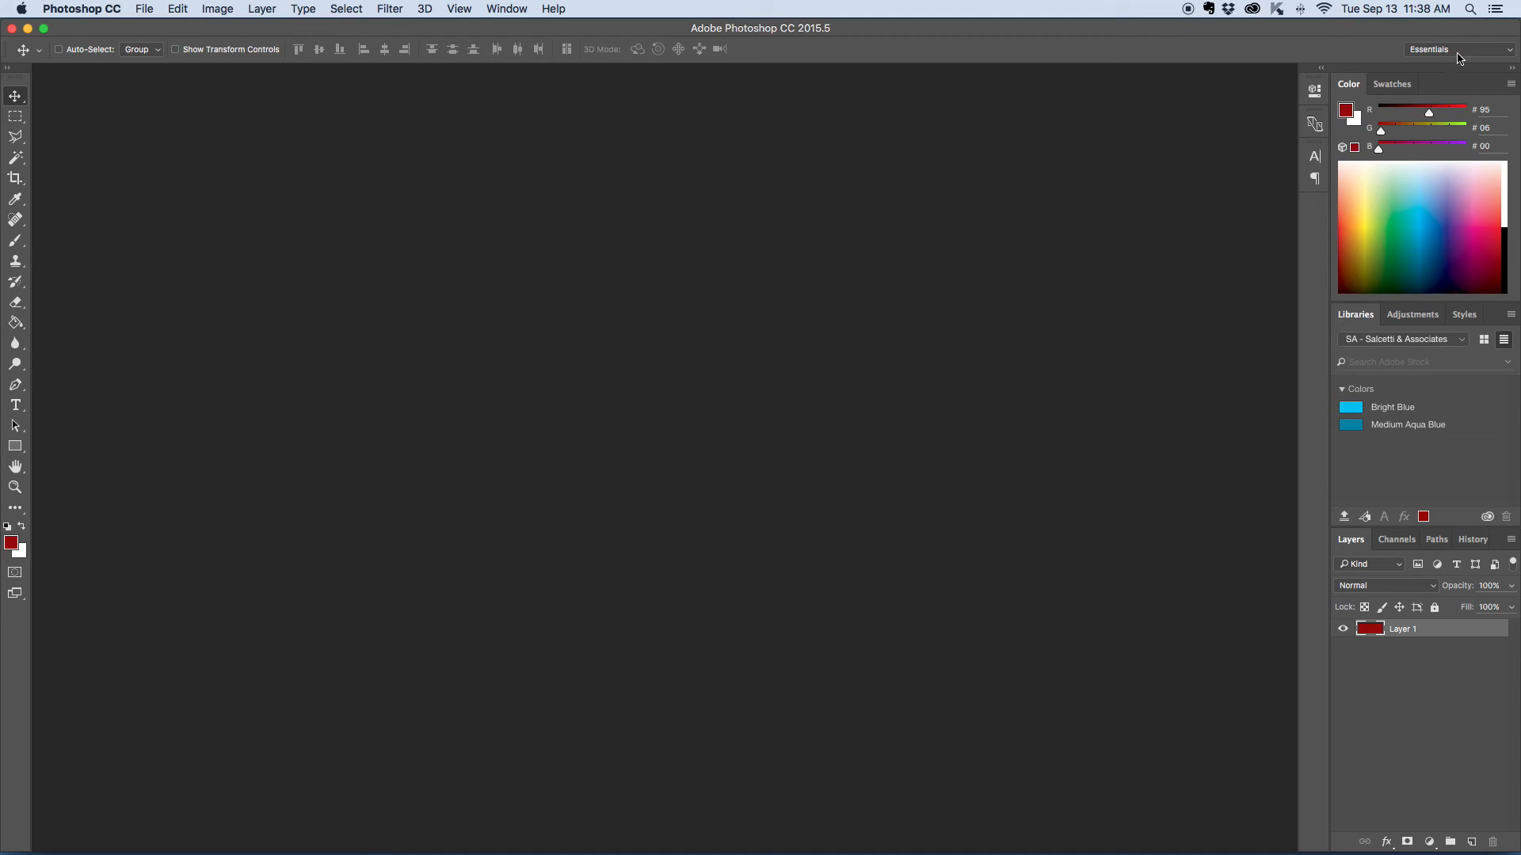
- Find Photo Booth with a Spotlight search and launch it
{"action": "left_click", "coordinate": [1471, 10]}
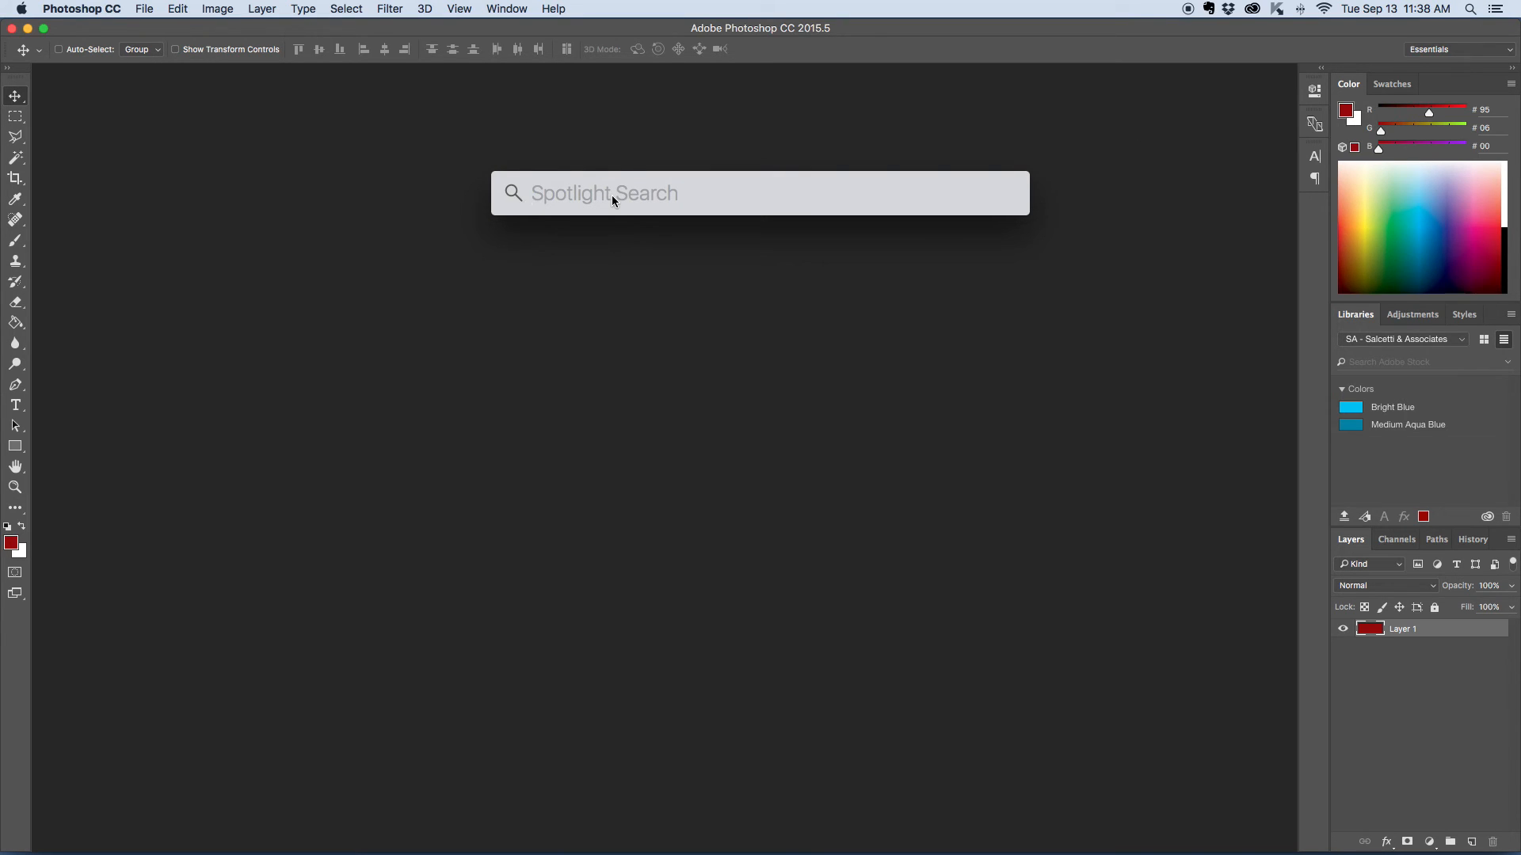
{"action": "type", "text": "photo bot"}
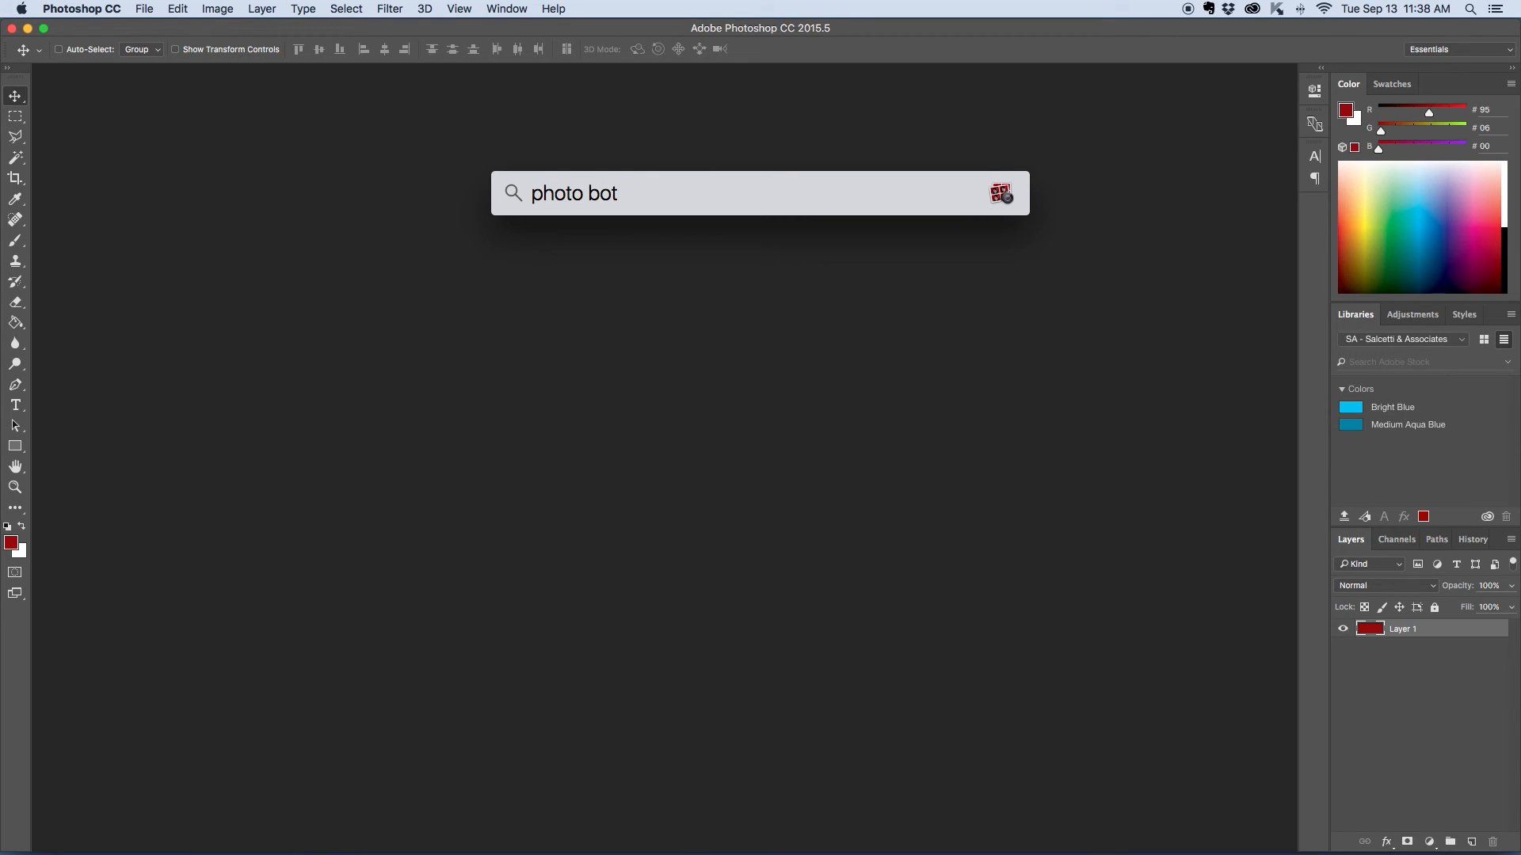
{"action": "key", "text": "BackSpace"}
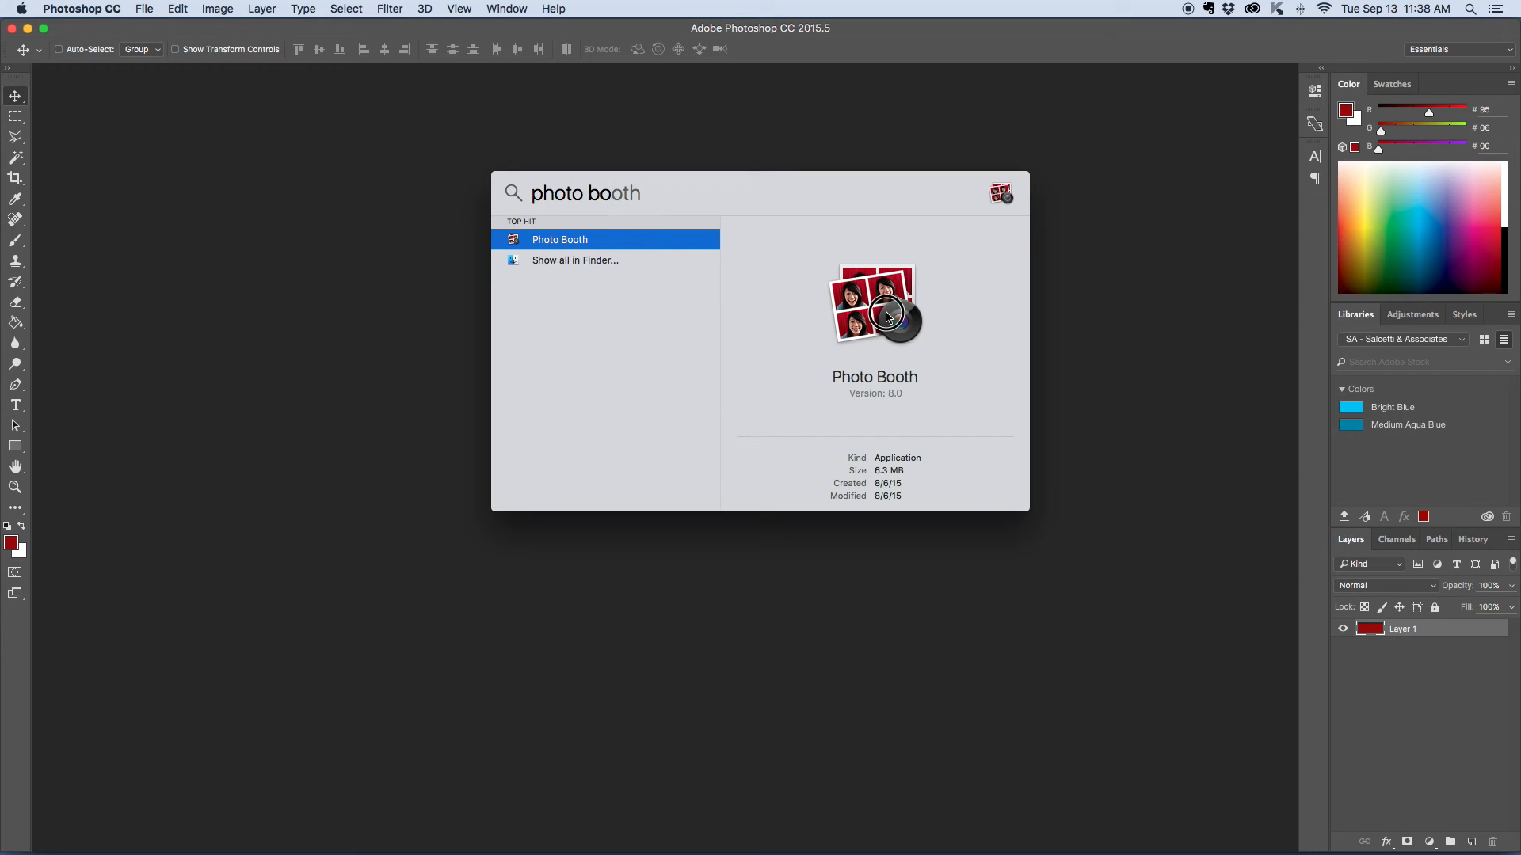
{"action": "key", "text": "Return"}
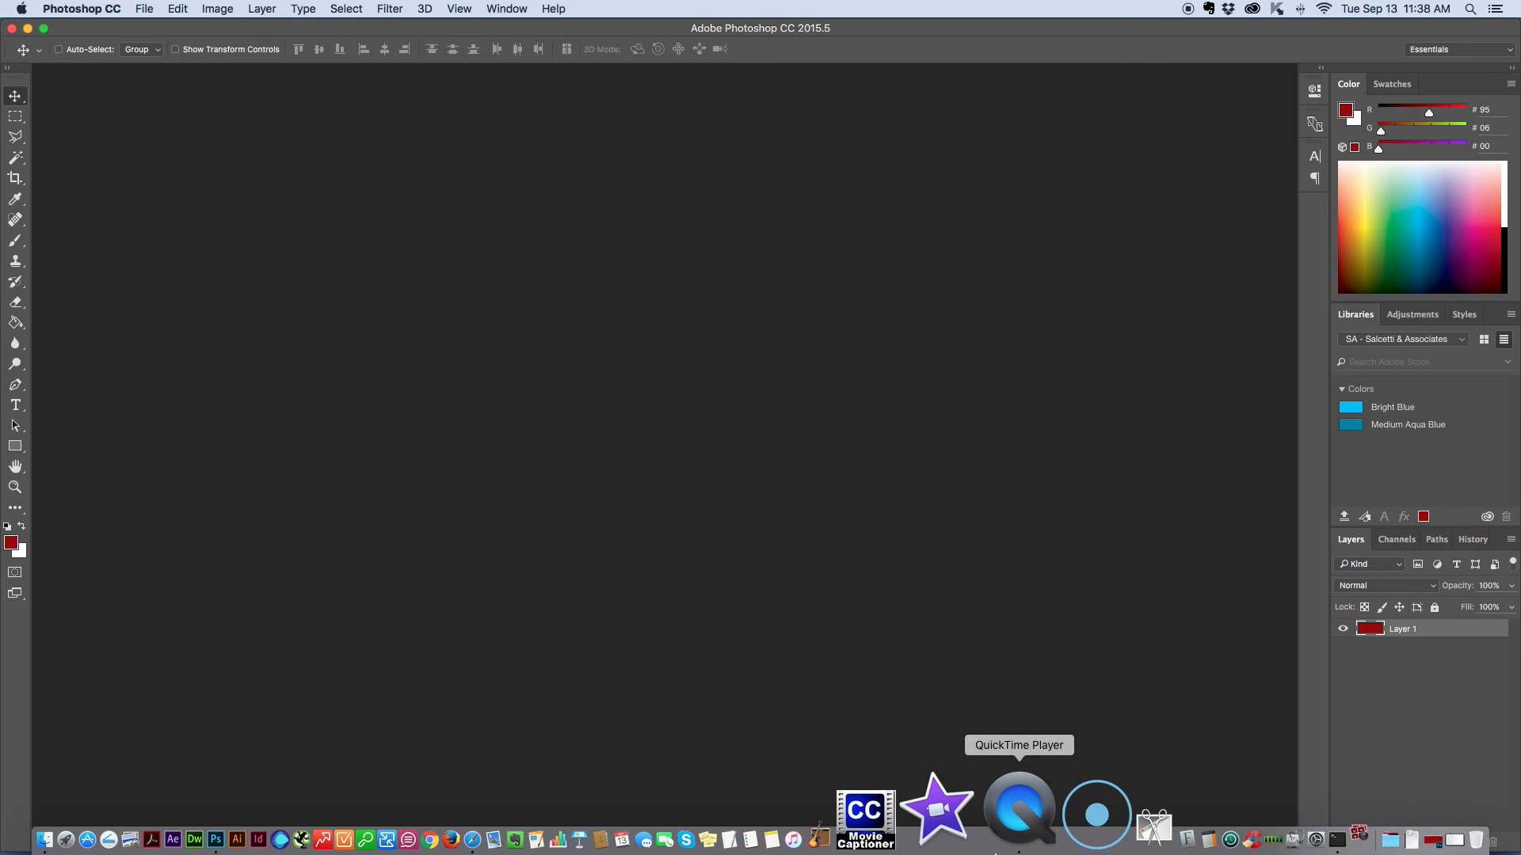
- Close the celebrity gallery tab in Safari and minimize the browser window to reveal Photo Booth
{"action": "left_click", "coordinate": [1020, 819]}
{"action": "left_click", "coordinate": [1112, 169]}
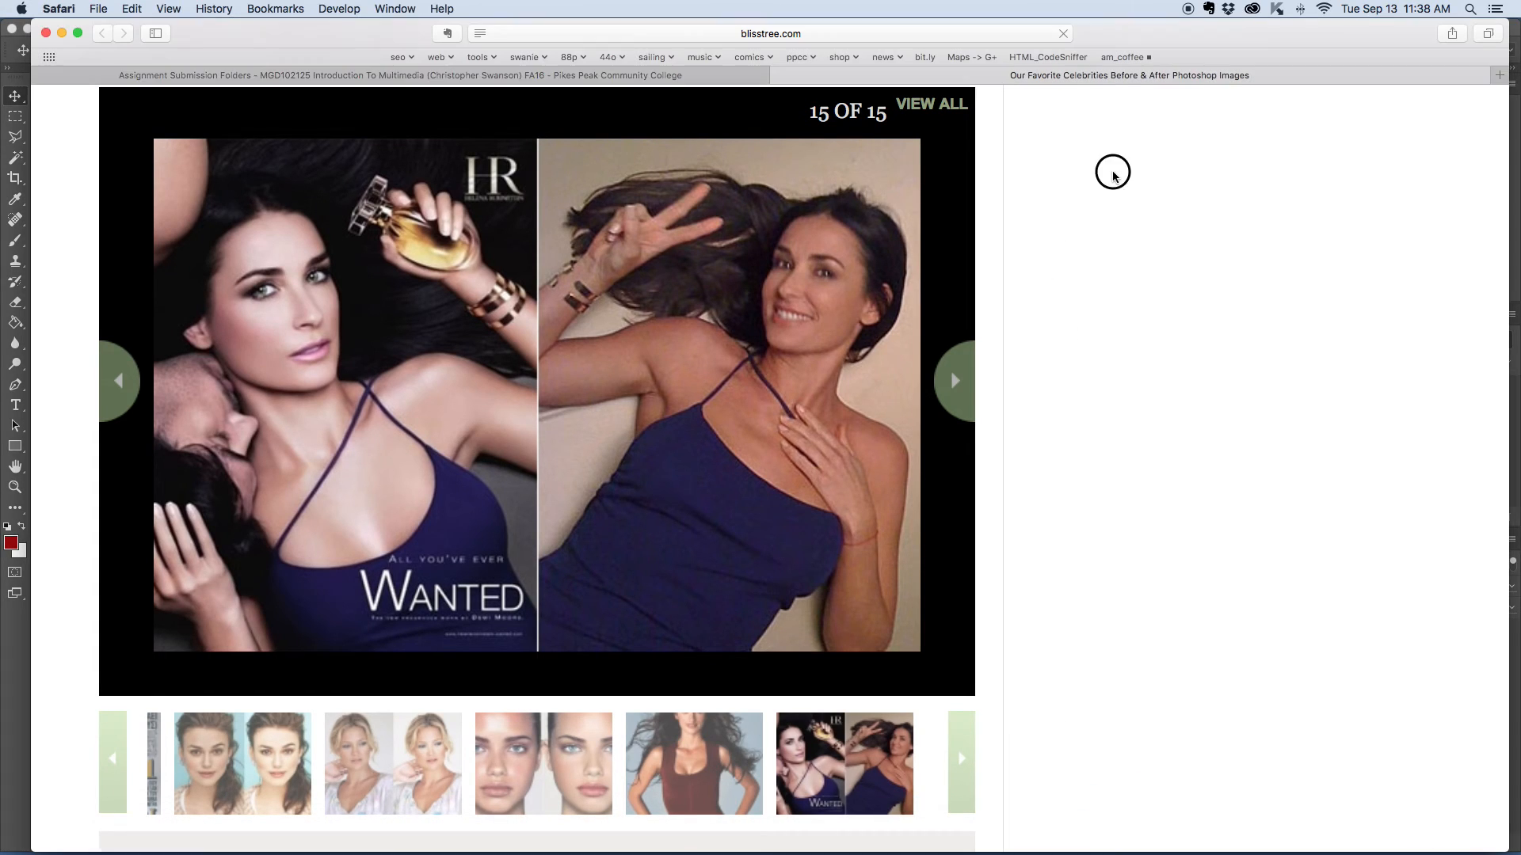
{"action": "left_click", "coordinate": [779, 76]}
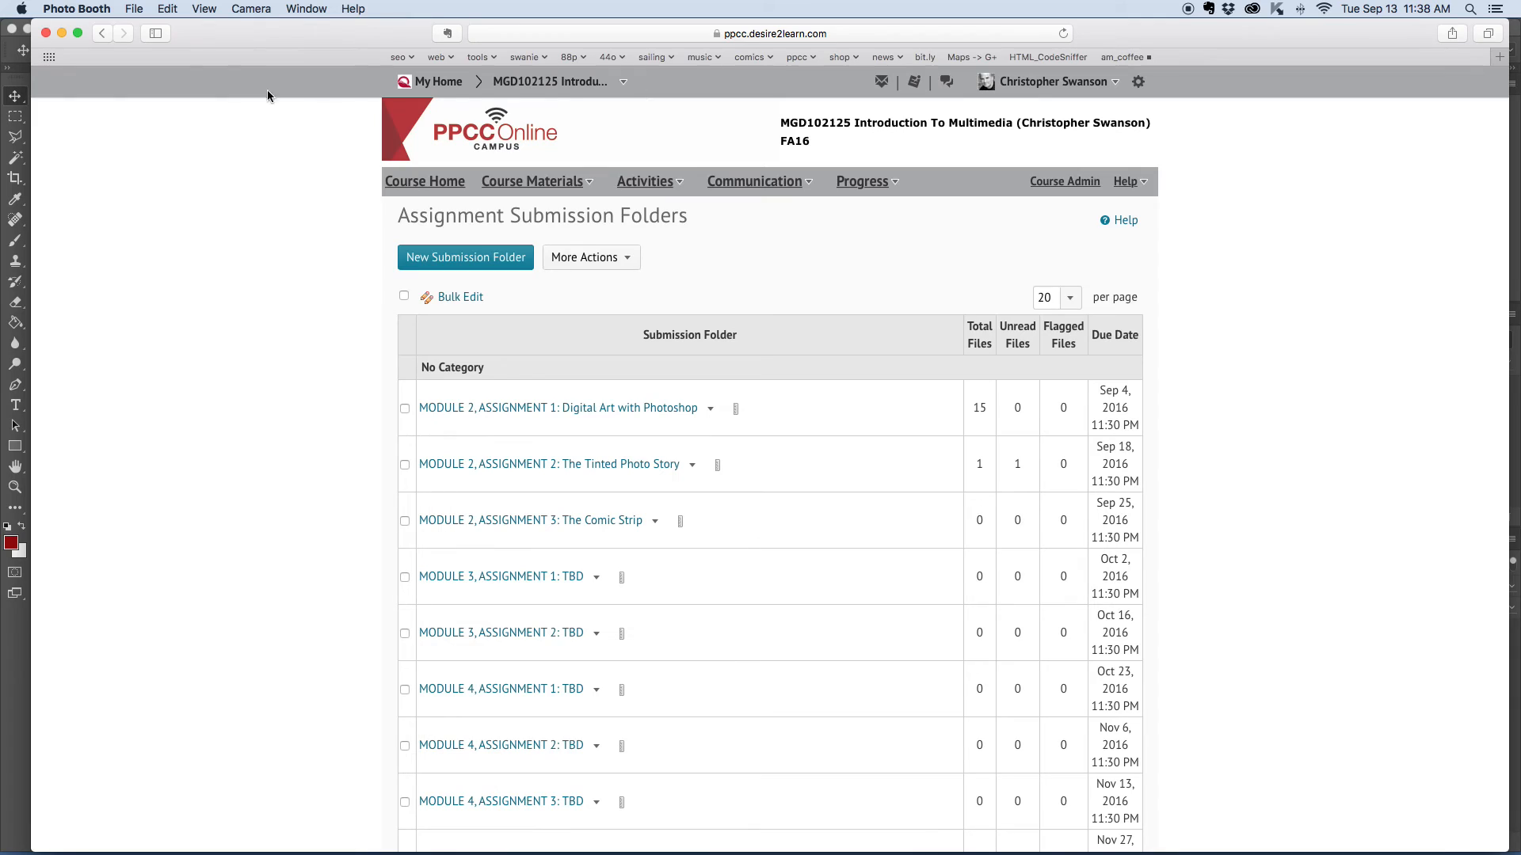
{"action": "left_click", "coordinate": [61, 33]}
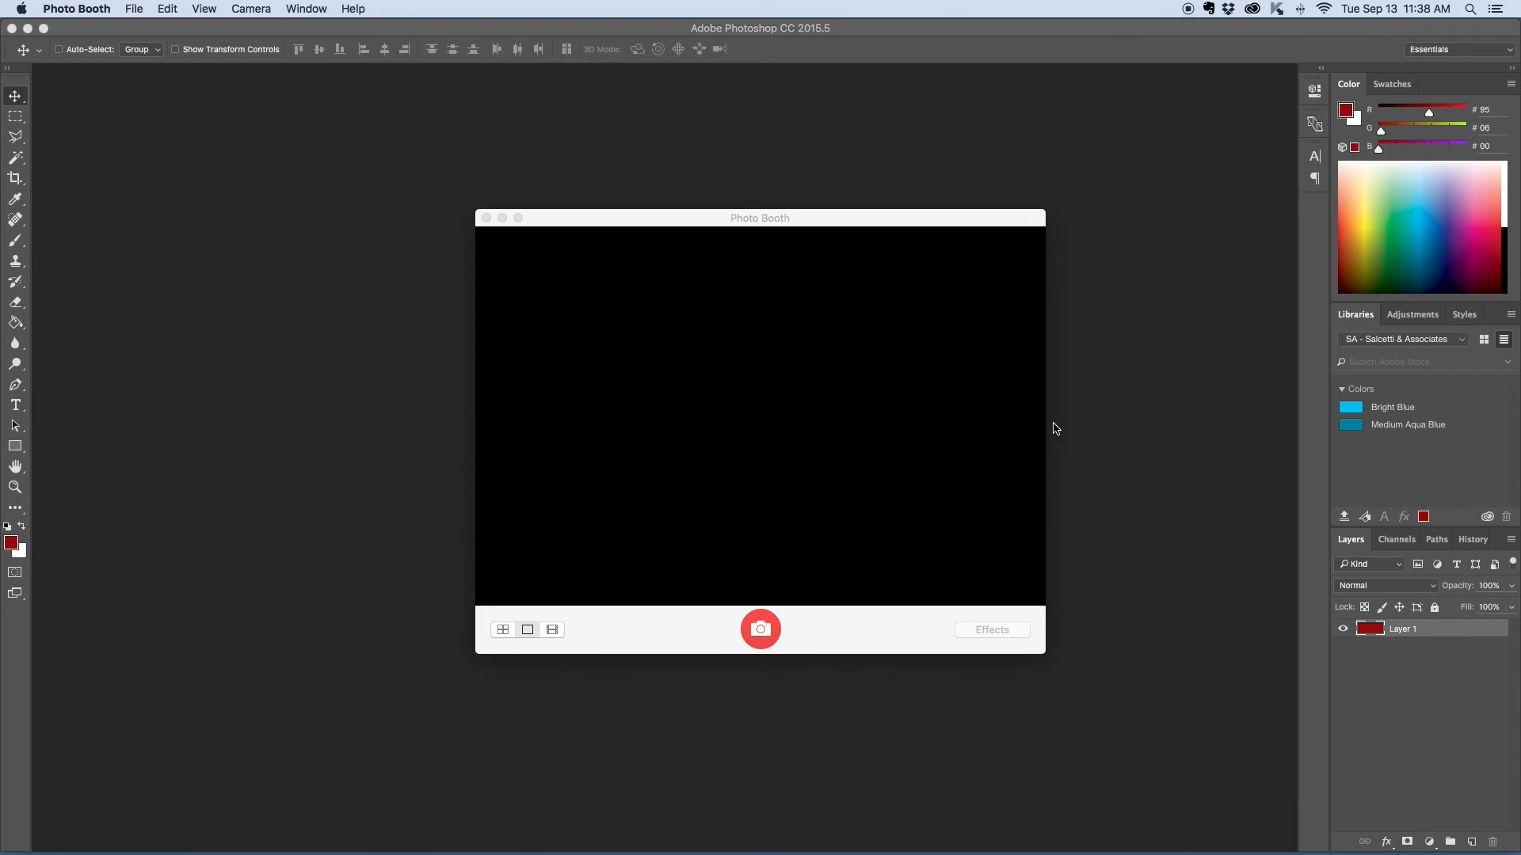
- Take a single webcam photo in Photo Booth and copy it onto the desktop, minimizing the Photoshop window to expose it
{"action": "left_click_drag", "start_coordinate": [832, 221], "coordinate": [829, 163]}
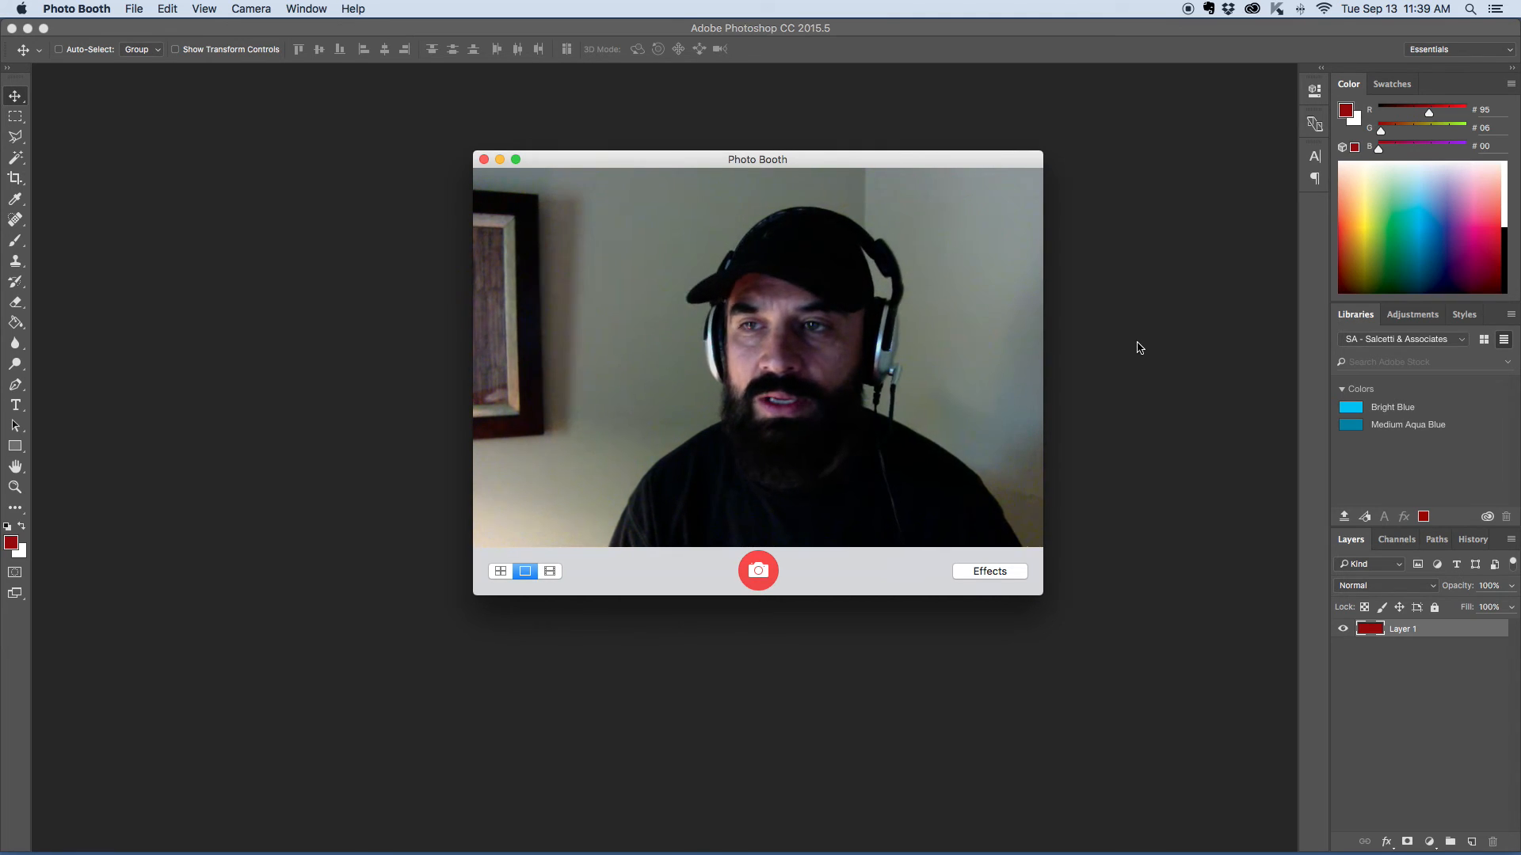
{"action": "left_click", "coordinate": [759, 572]}
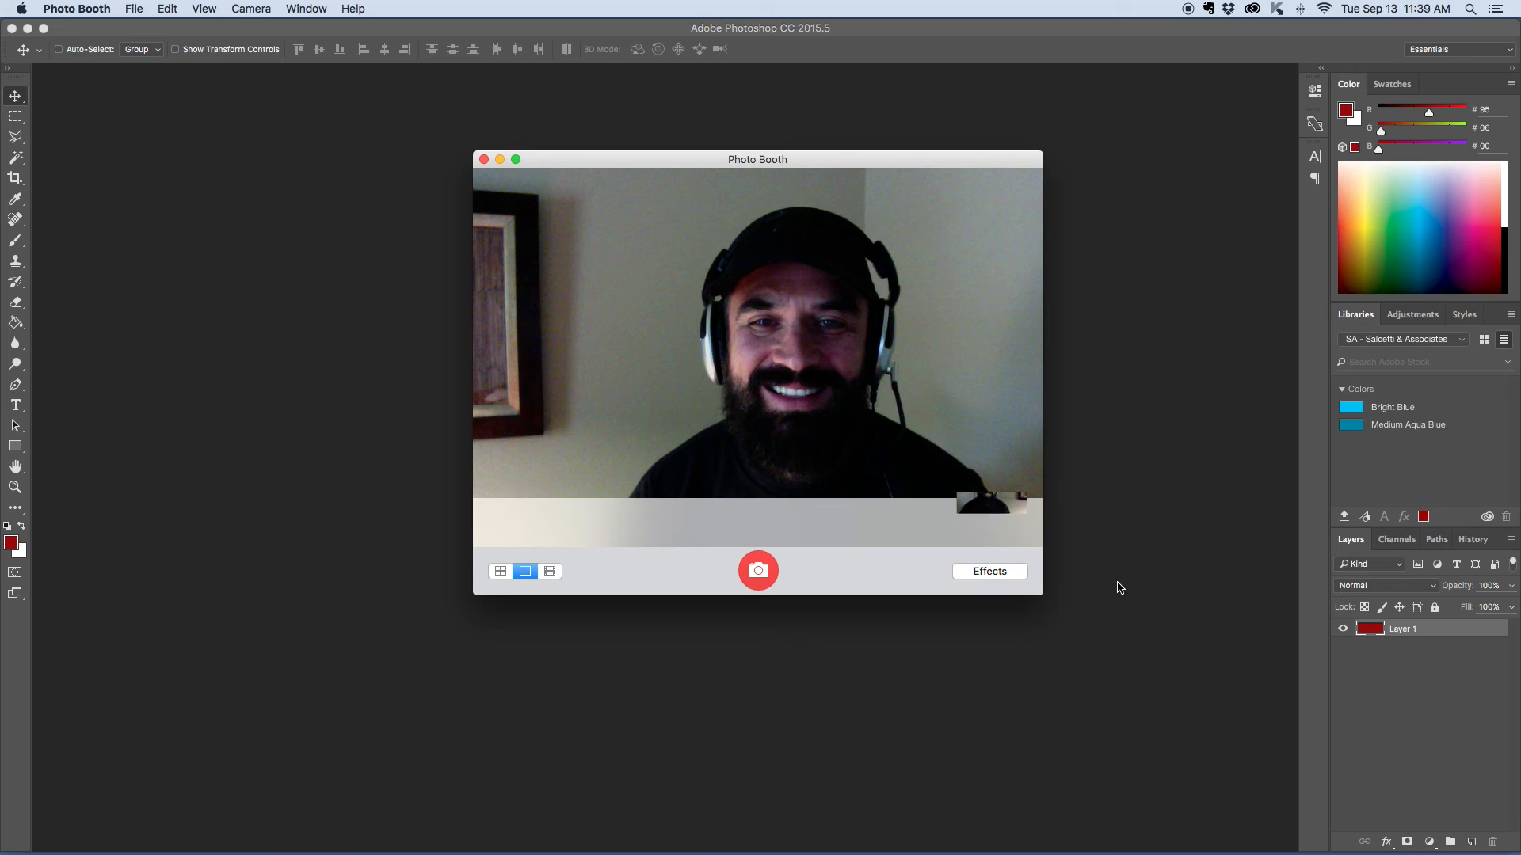
{"action": "left_click", "coordinate": [27, 27]}
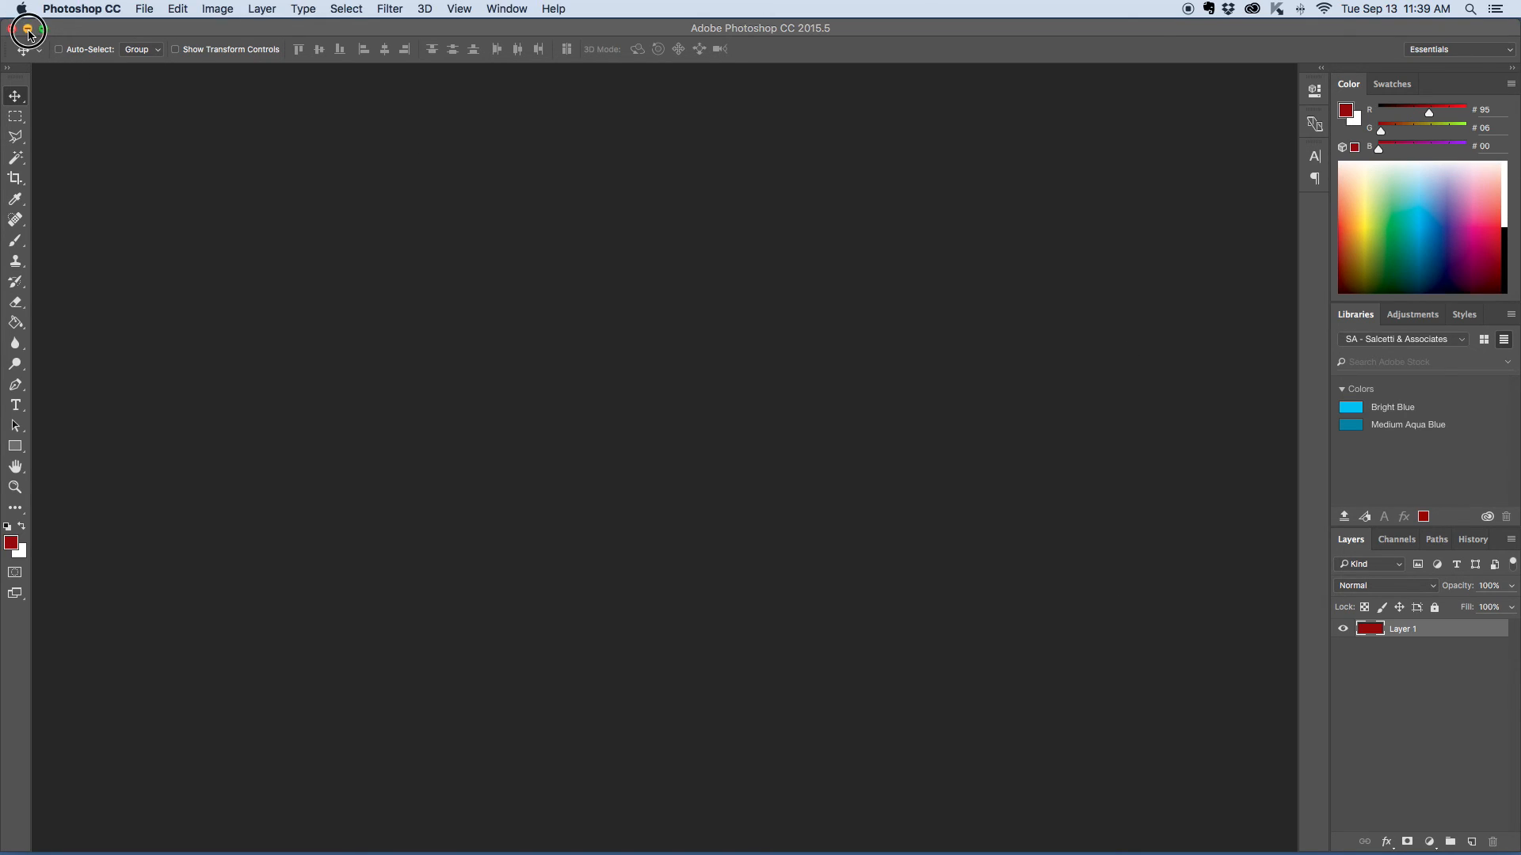
{"action": "left_click_drag", "start_coordinate": [785, 159], "coordinate": [697, 132]}
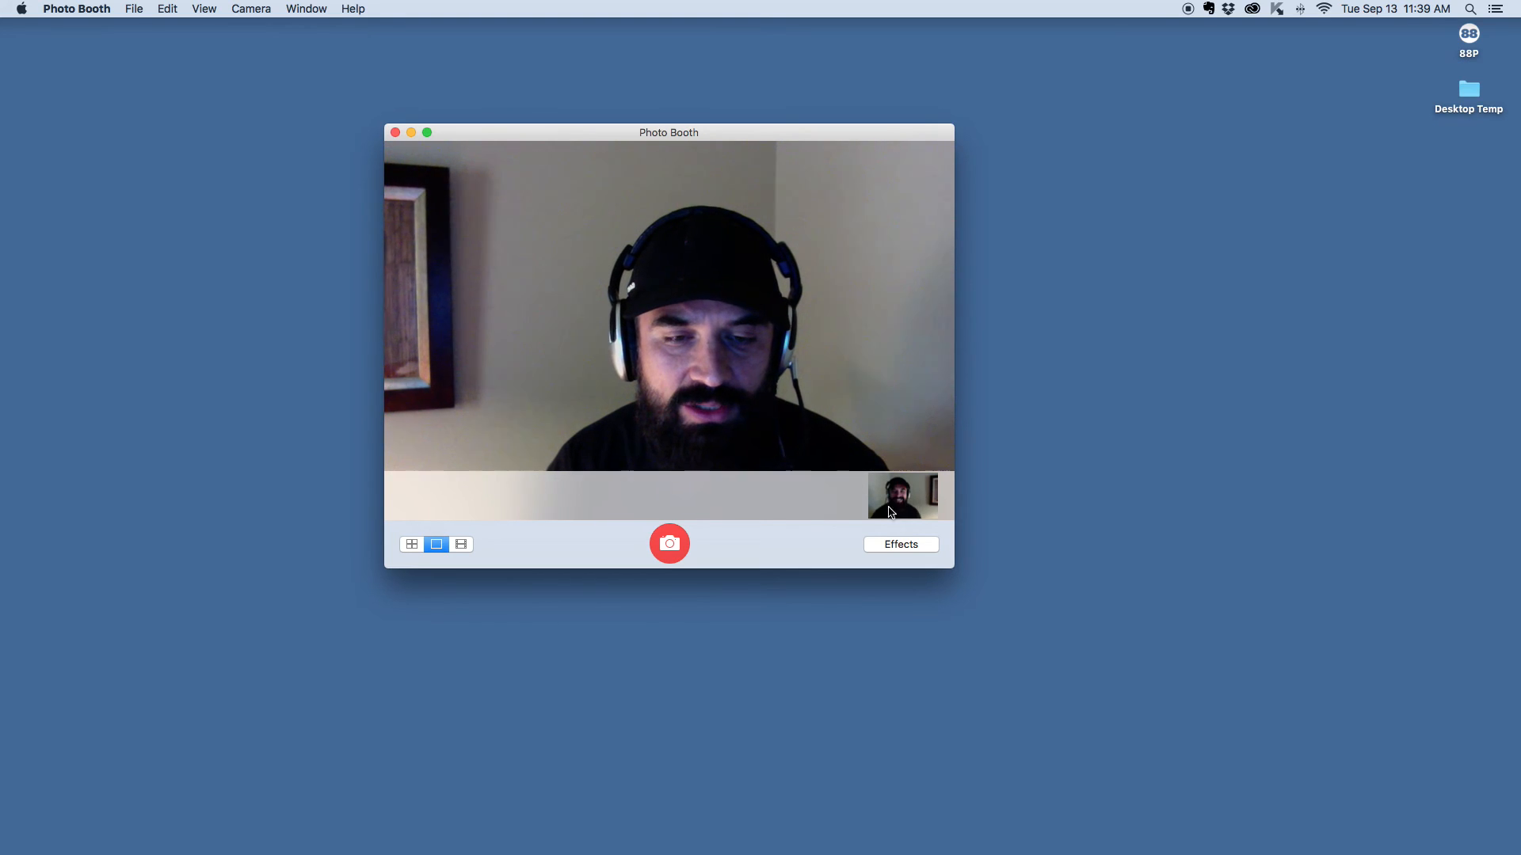
{"action": "left_click", "coordinate": [905, 507]}
{"action": "left_click_drag", "start_coordinate": [905, 506], "coordinate": [1315, 281]}
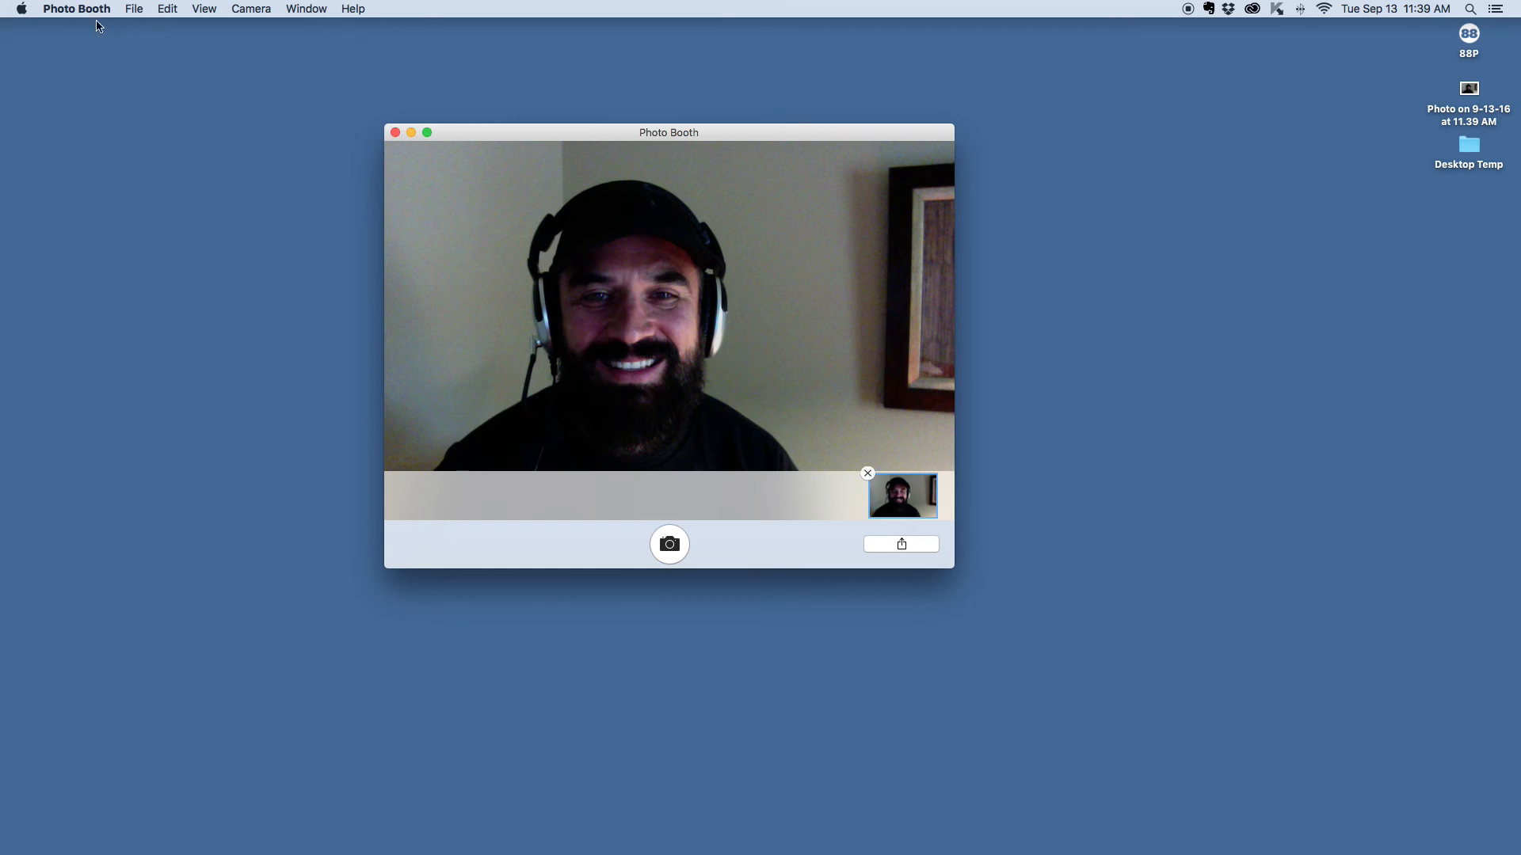
- Quit Photo Booth and restore the minimized Photoshop window
{"action": "left_click", "coordinate": [54, 10]}
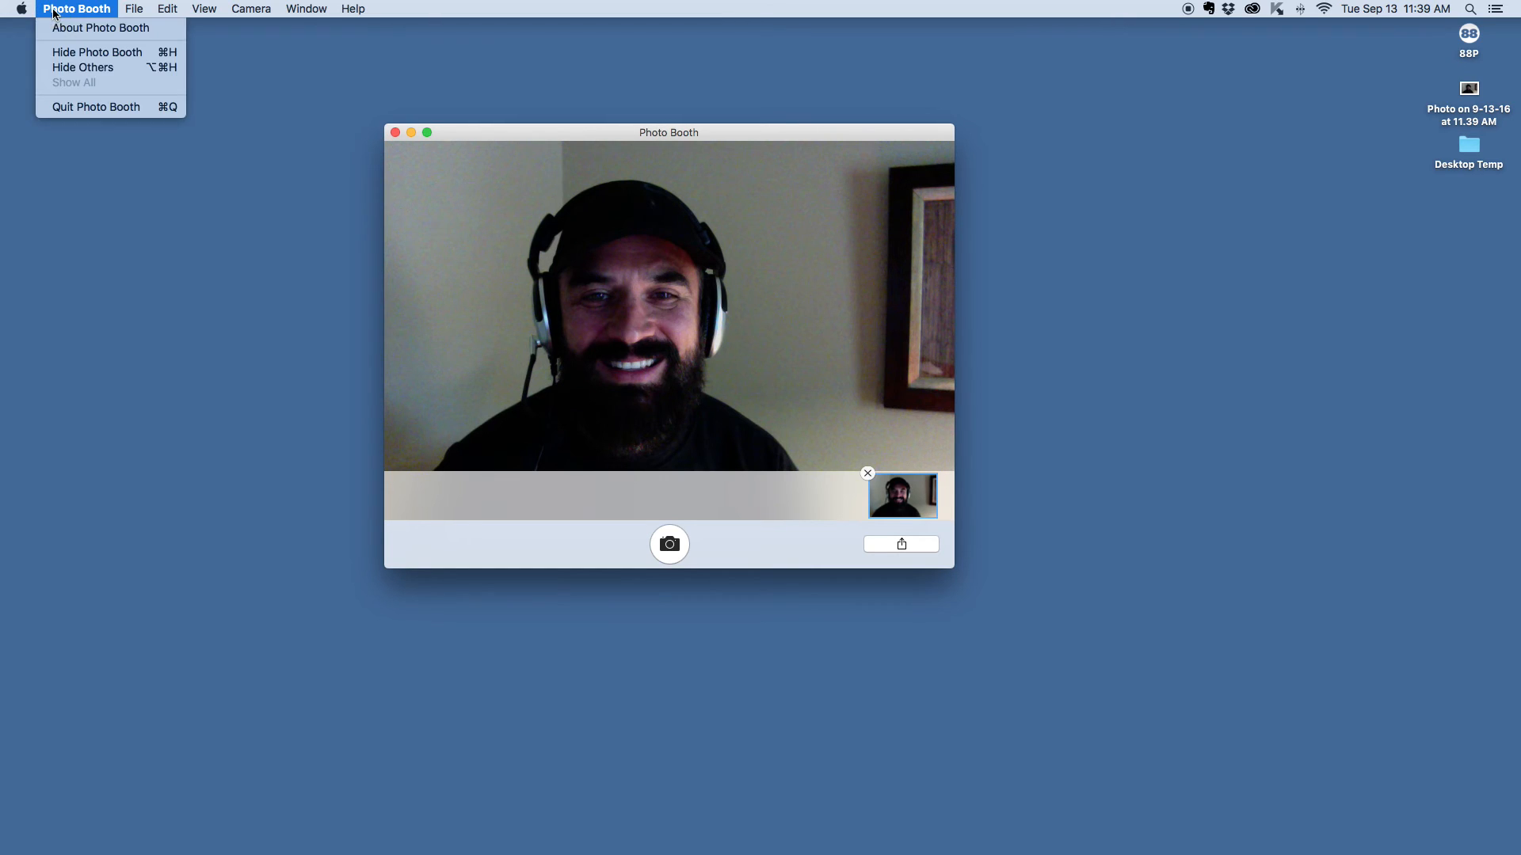
{"action": "left_click", "coordinate": [71, 107]}
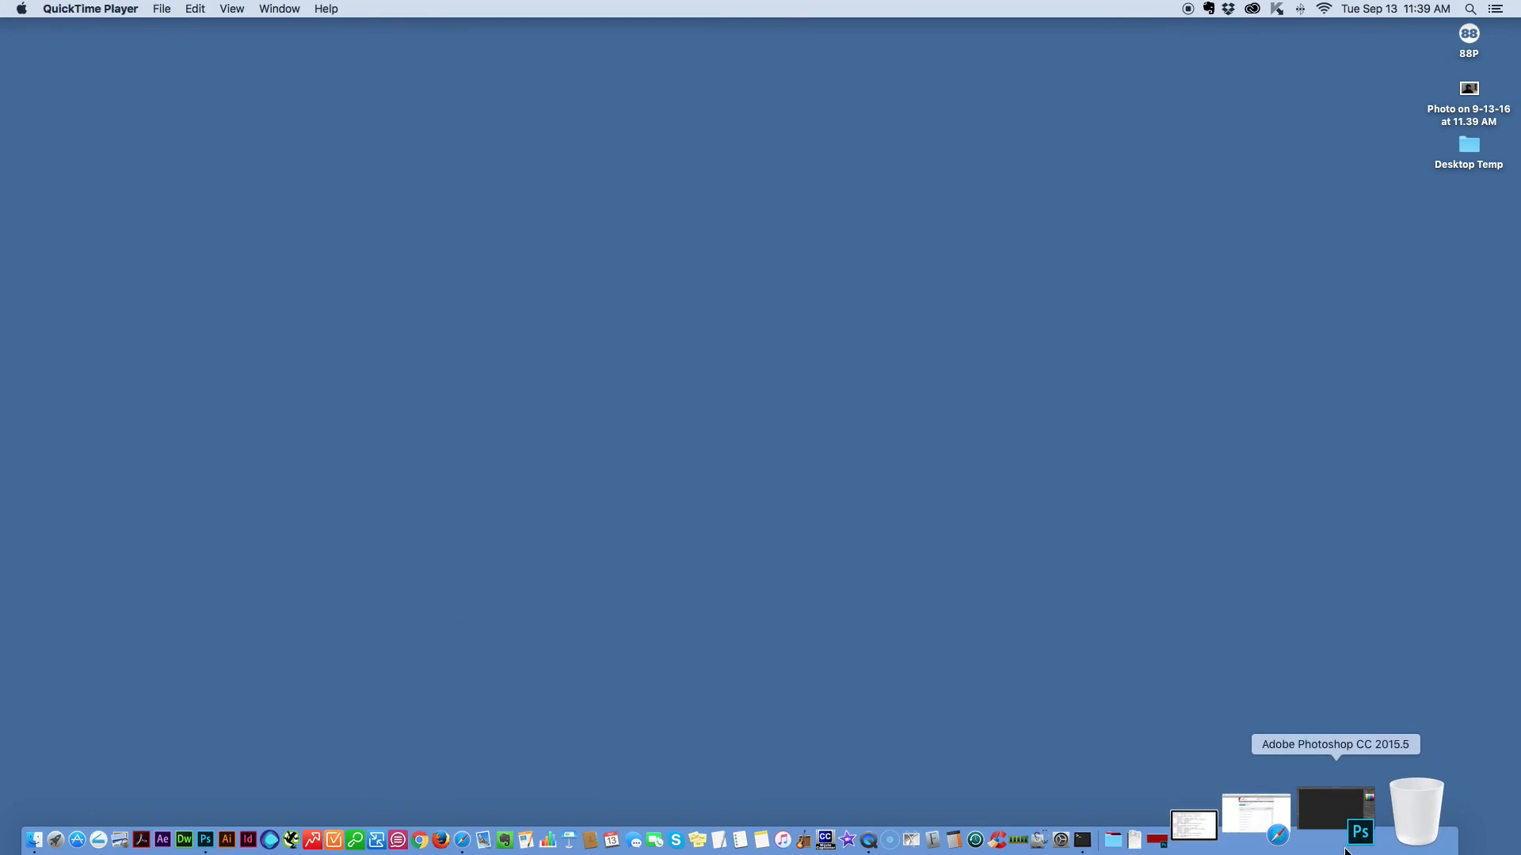
{"action": "left_click", "coordinate": [1356, 827]}
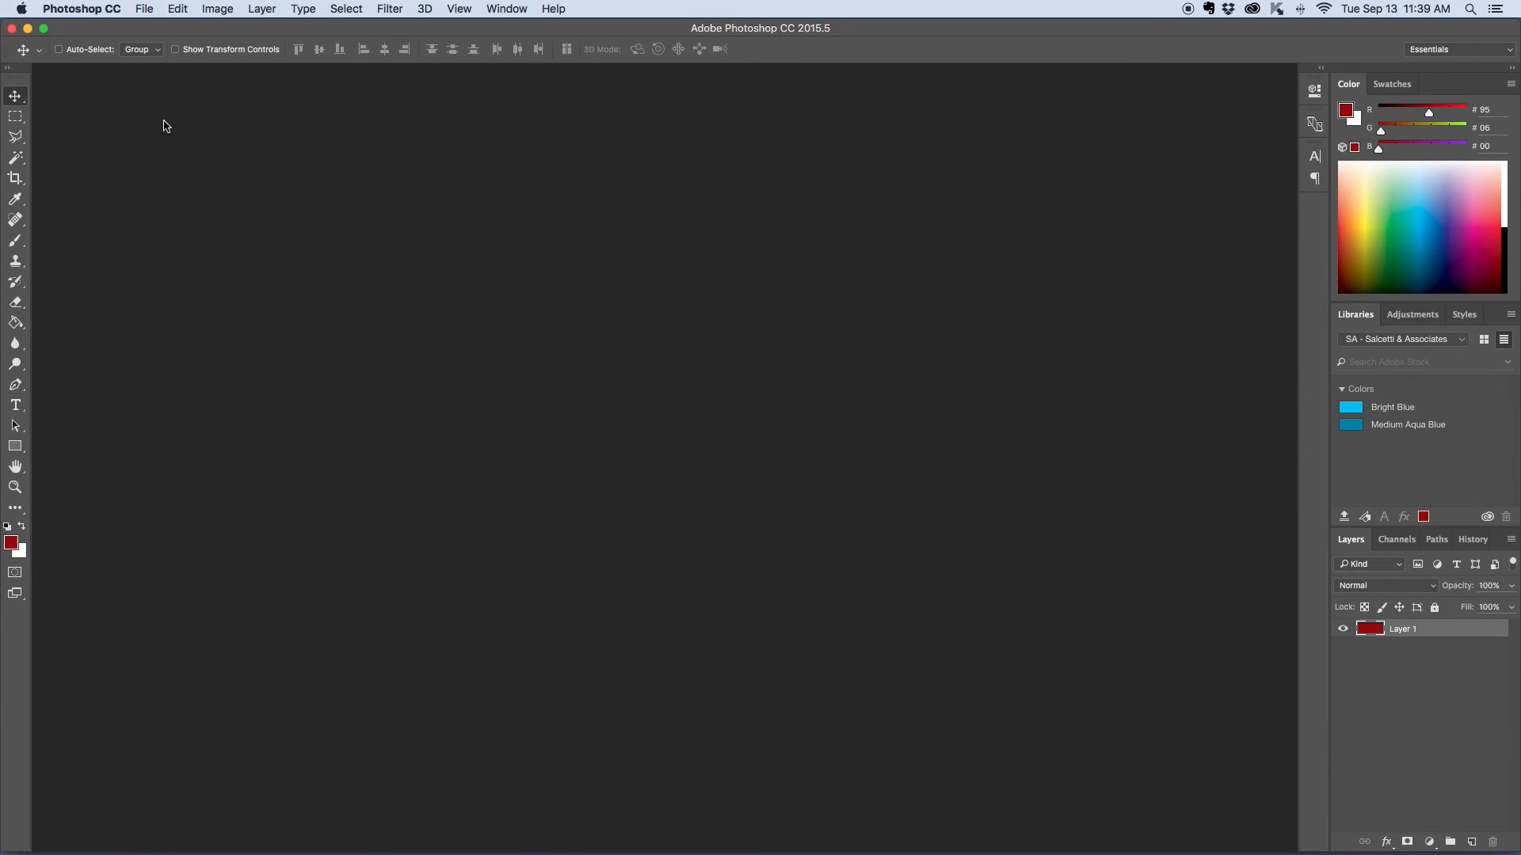
- Start a new document measured in inches, with a width of 7.5 and a height of 10
{"action": "left_click", "coordinate": [146, 11]}
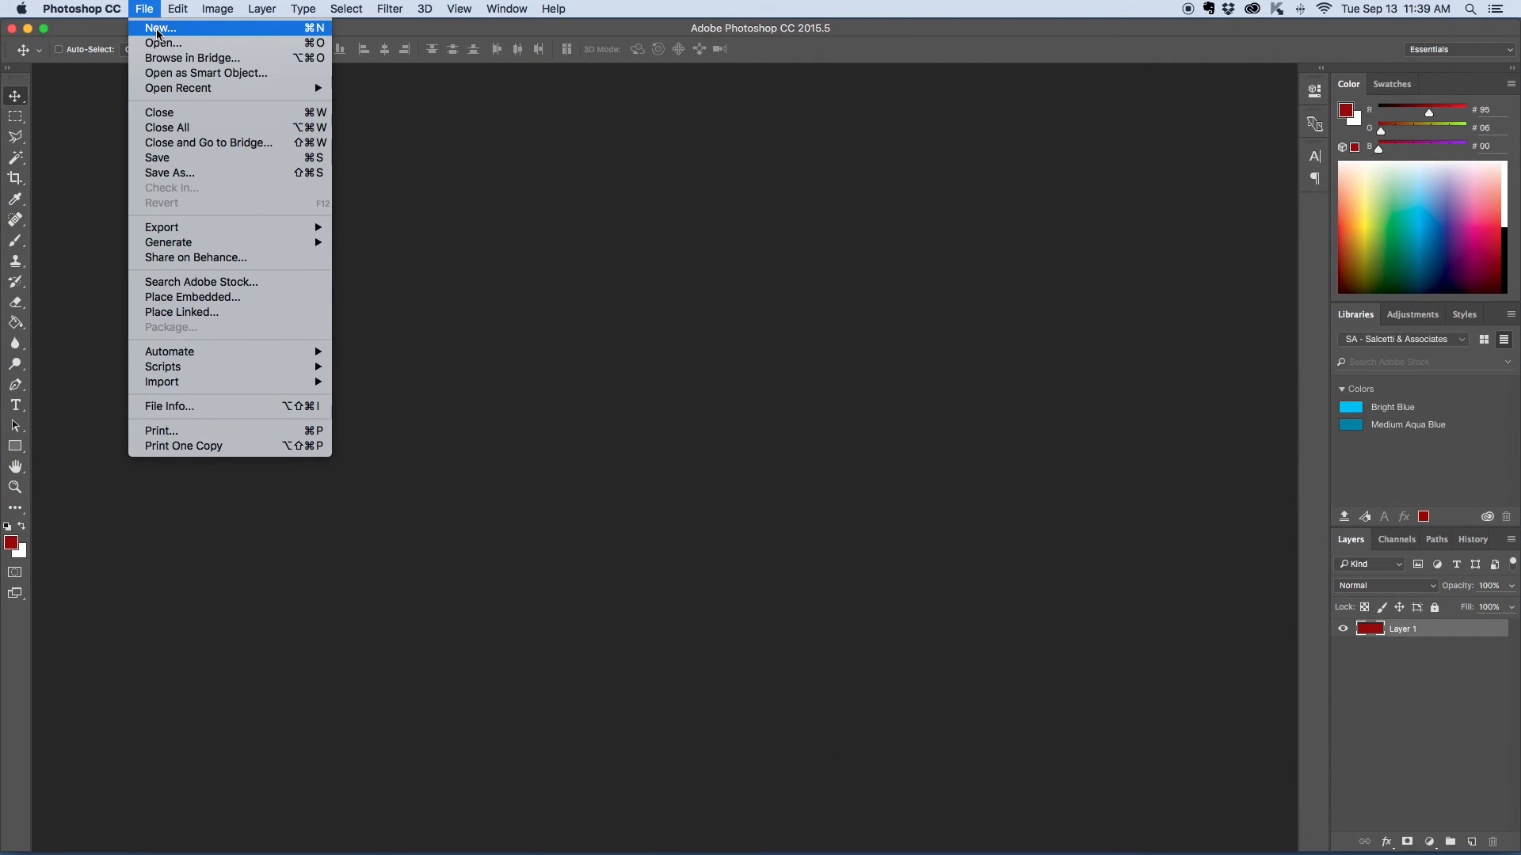
{"action": "left_click", "coordinate": [159, 30]}
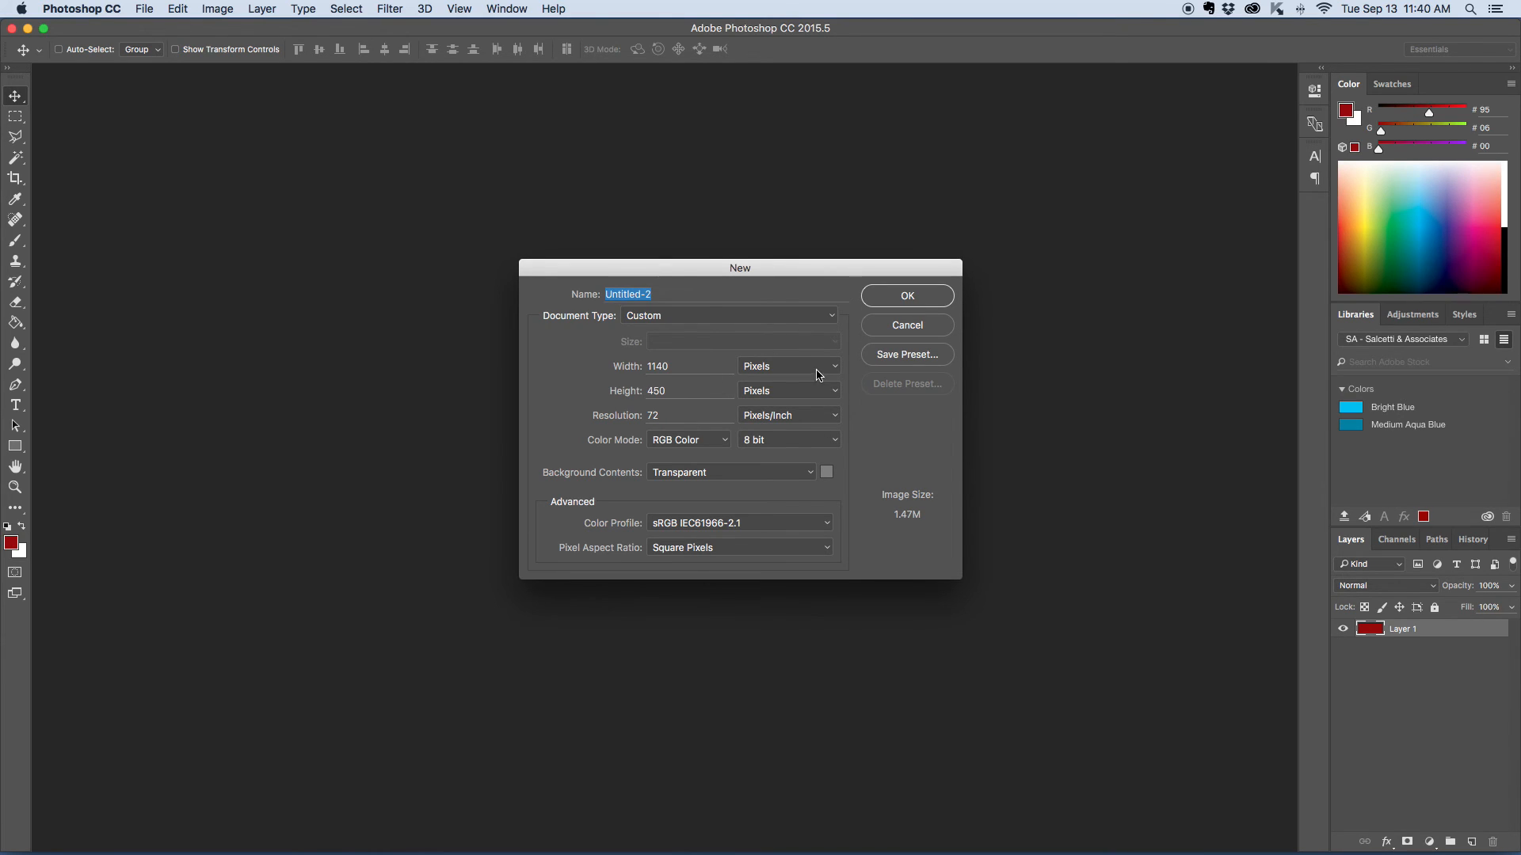
{"action": "left_click", "coordinate": [784, 369]}
{"action": "left_click", "coordinate": [788, 378]}
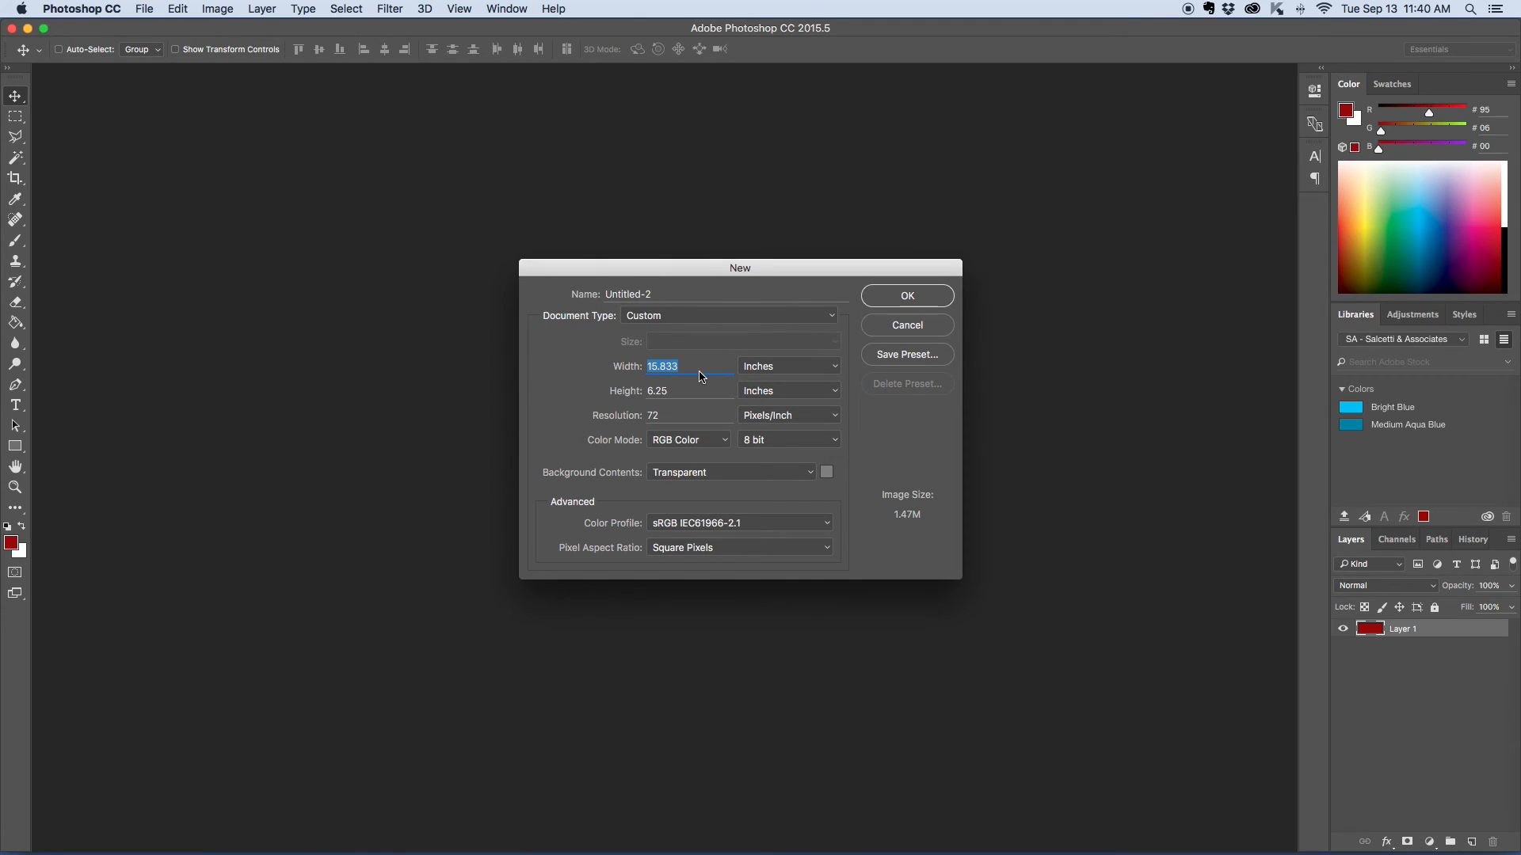
{"action": "type", "text": "7.5"}
{"action": "double_click", "coordinate": [669, 390]}
{"action": "type", "text": "20"}
{"action": "key", "text": "BackSpace"}
{"action": "key", "text": "BackSpace"}
{"action": "type", "text": "10"}
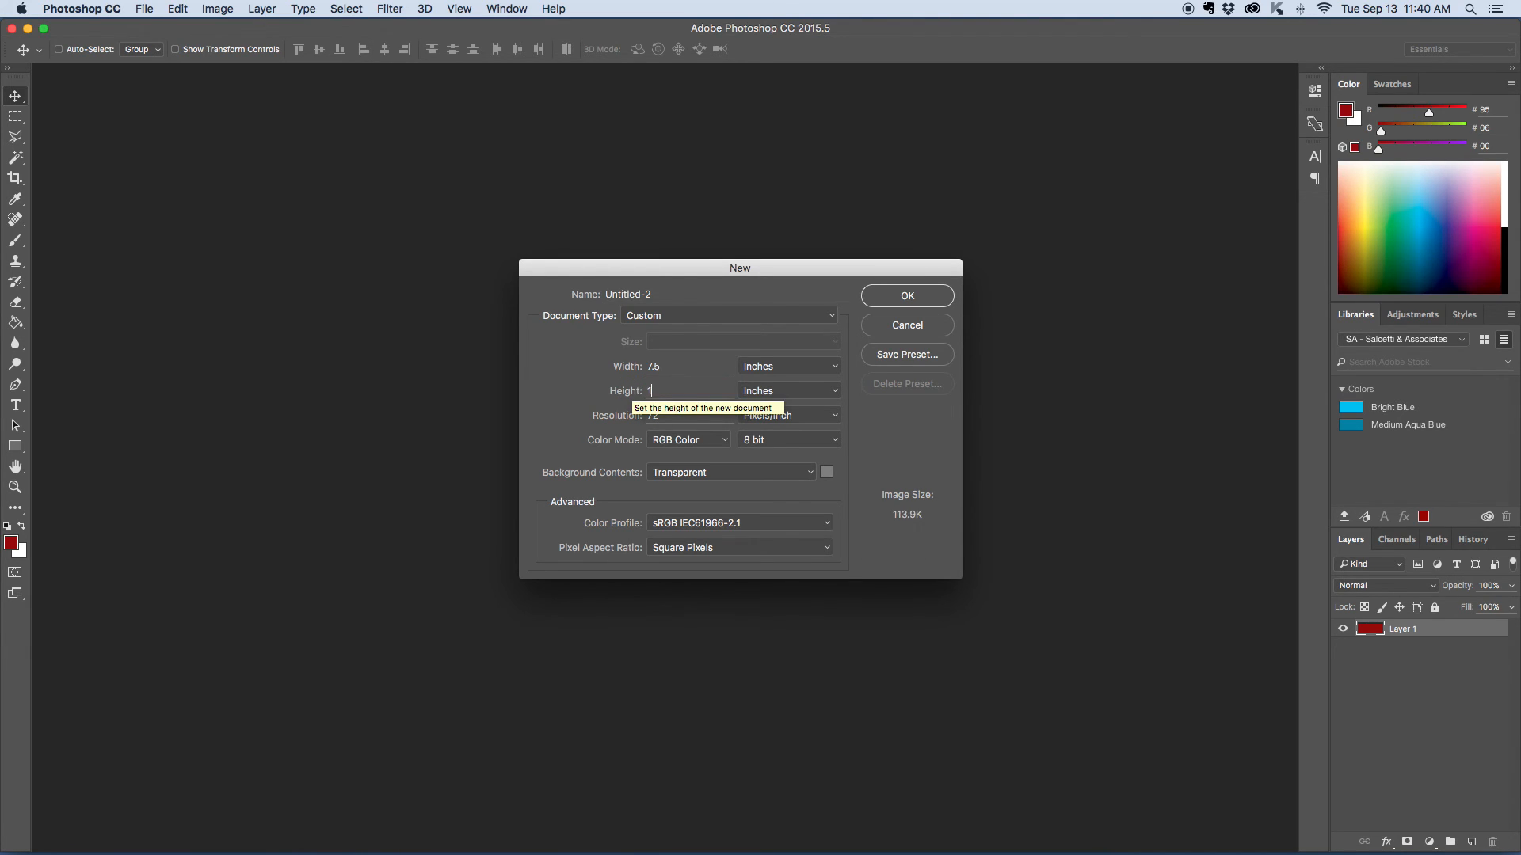
- Set the new document's resolution to 150 pixels/inch
{"action": "double_click", "coordinate": [678, 419]}
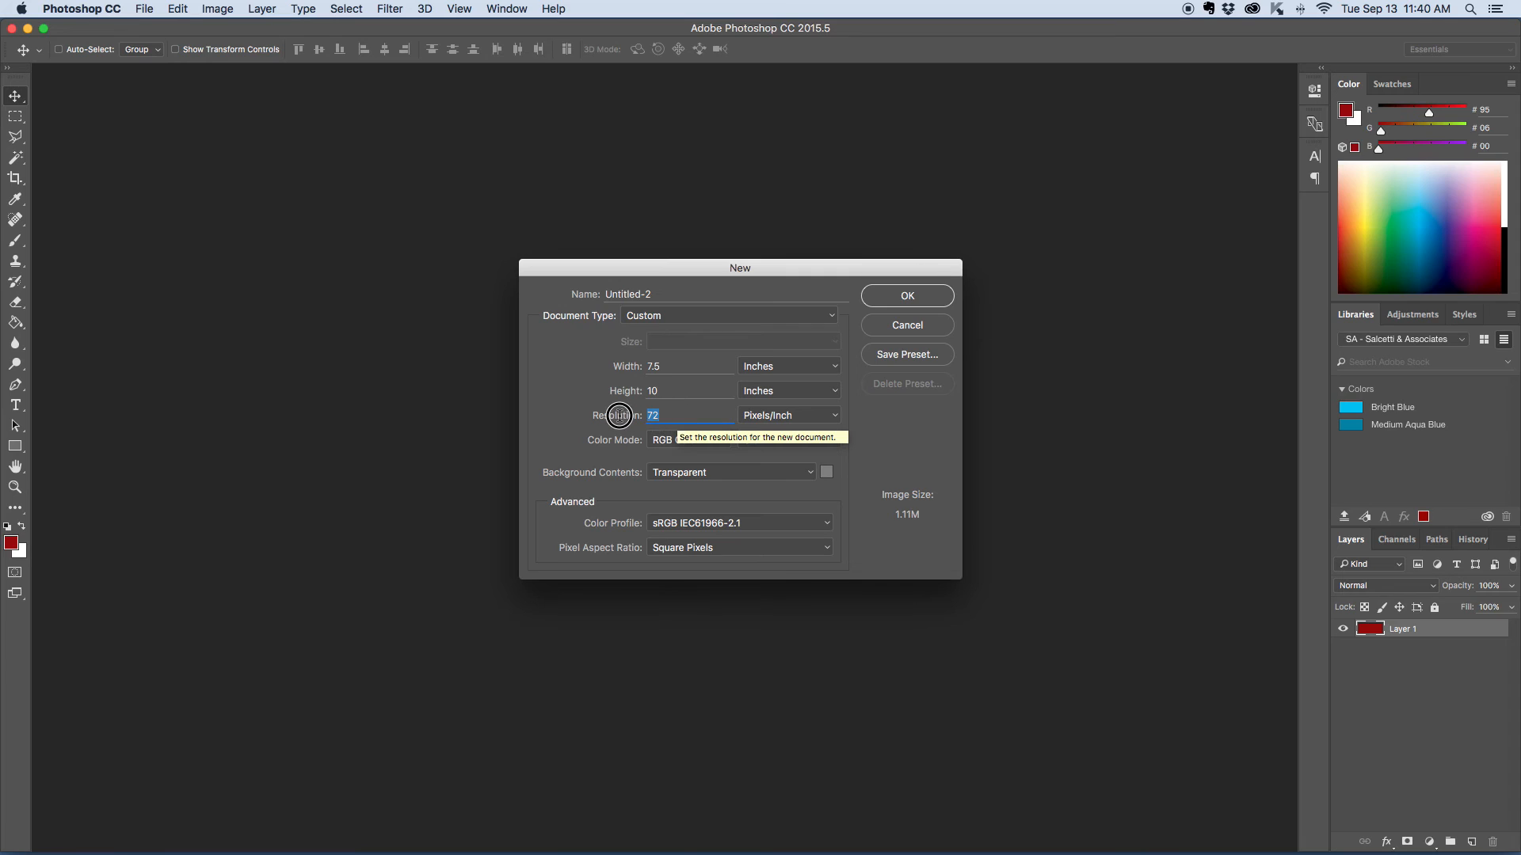
{"action": "type", "text": "150"}
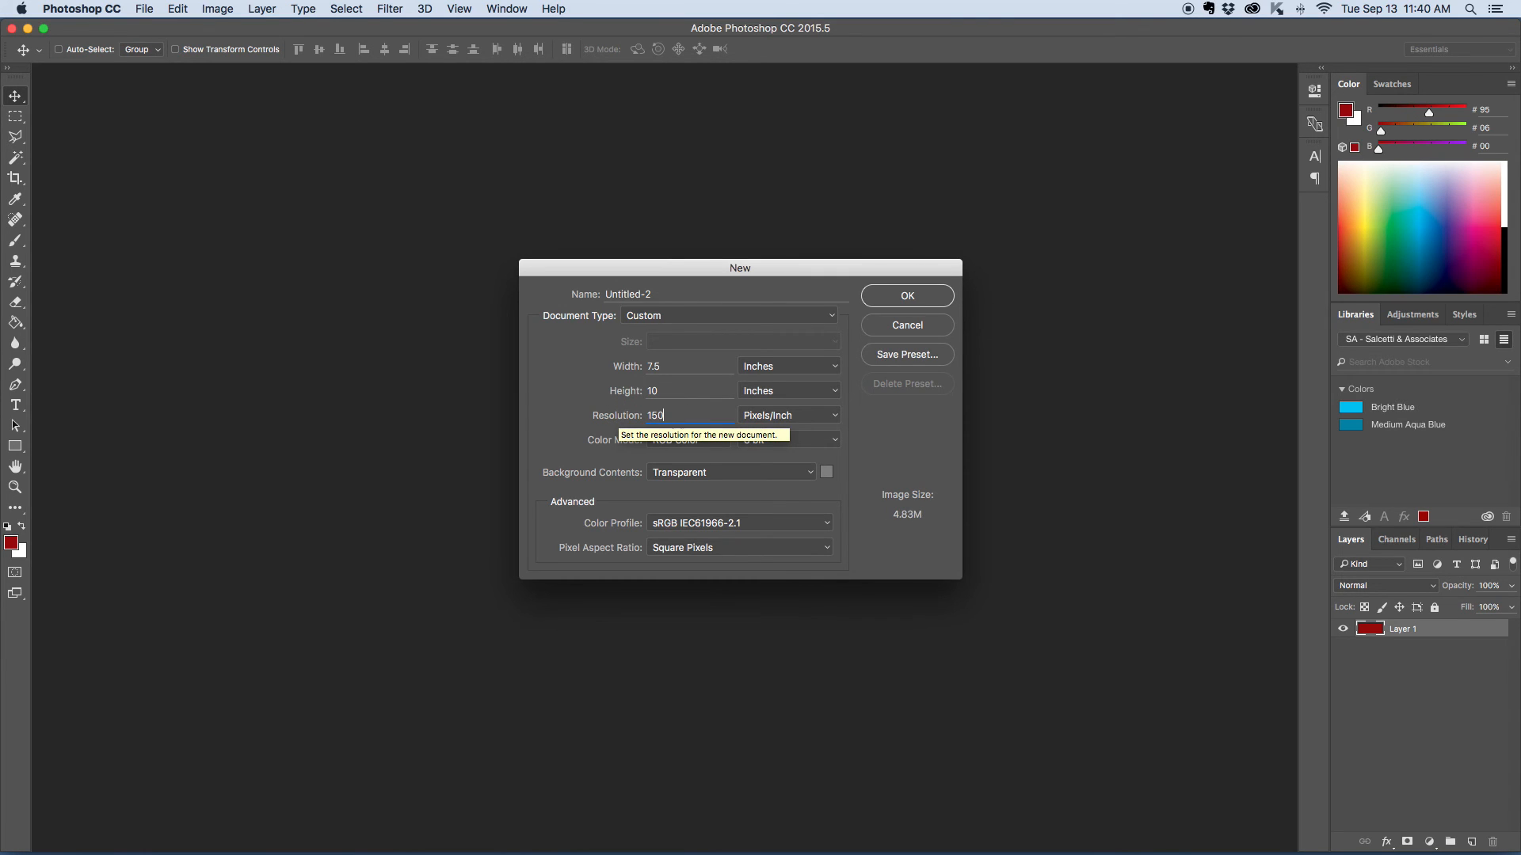
{"action": "double_click", "coordinate": [663, 416]}
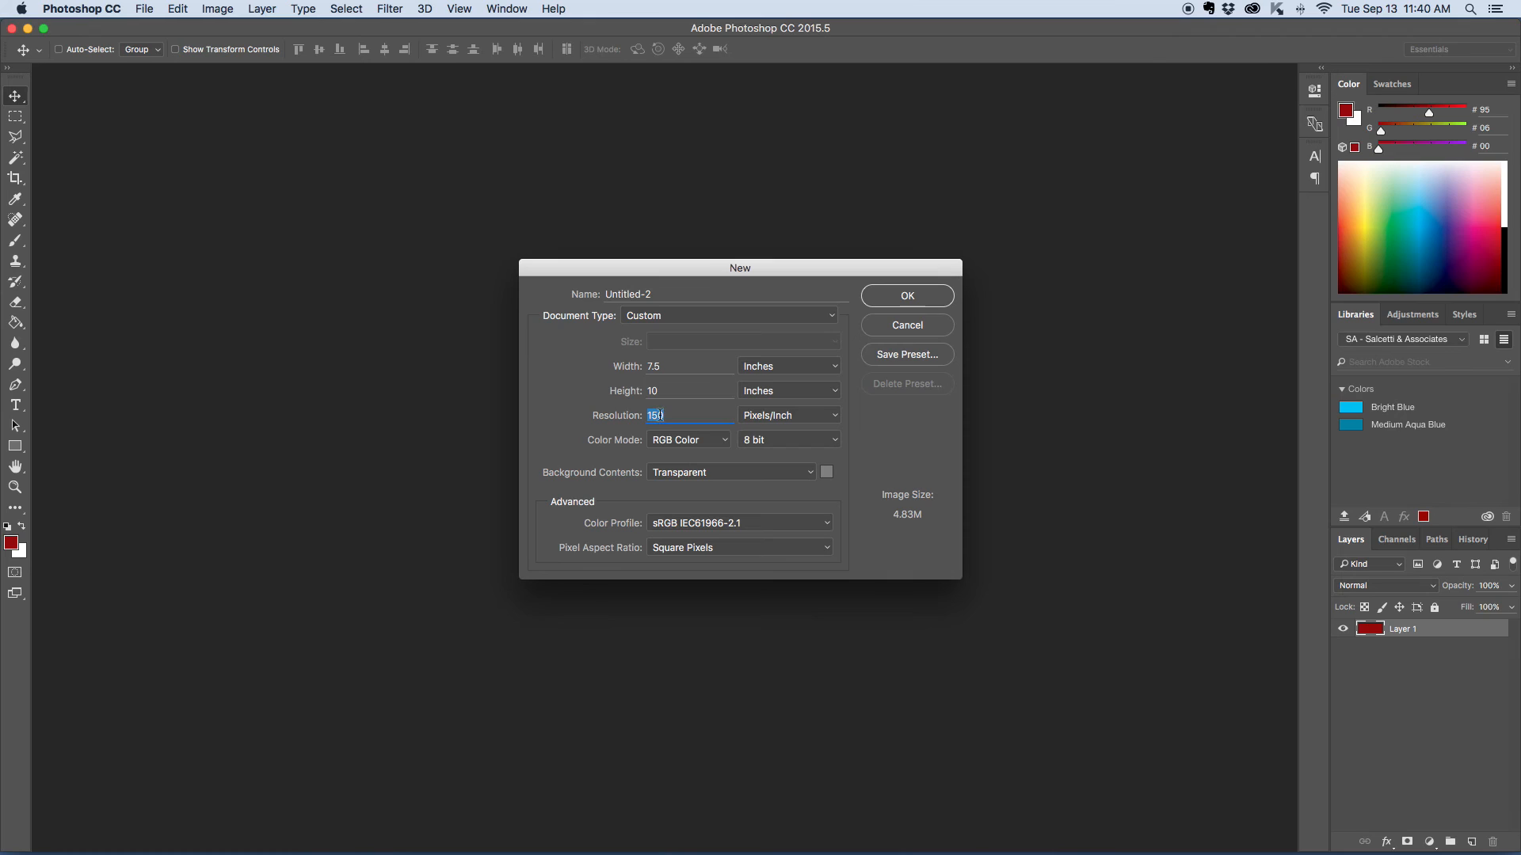
- Try CMYK Color as the new document's color mode and switch it back to RGB Color
{"action": "left_click", "coordinate": [722, 443]}
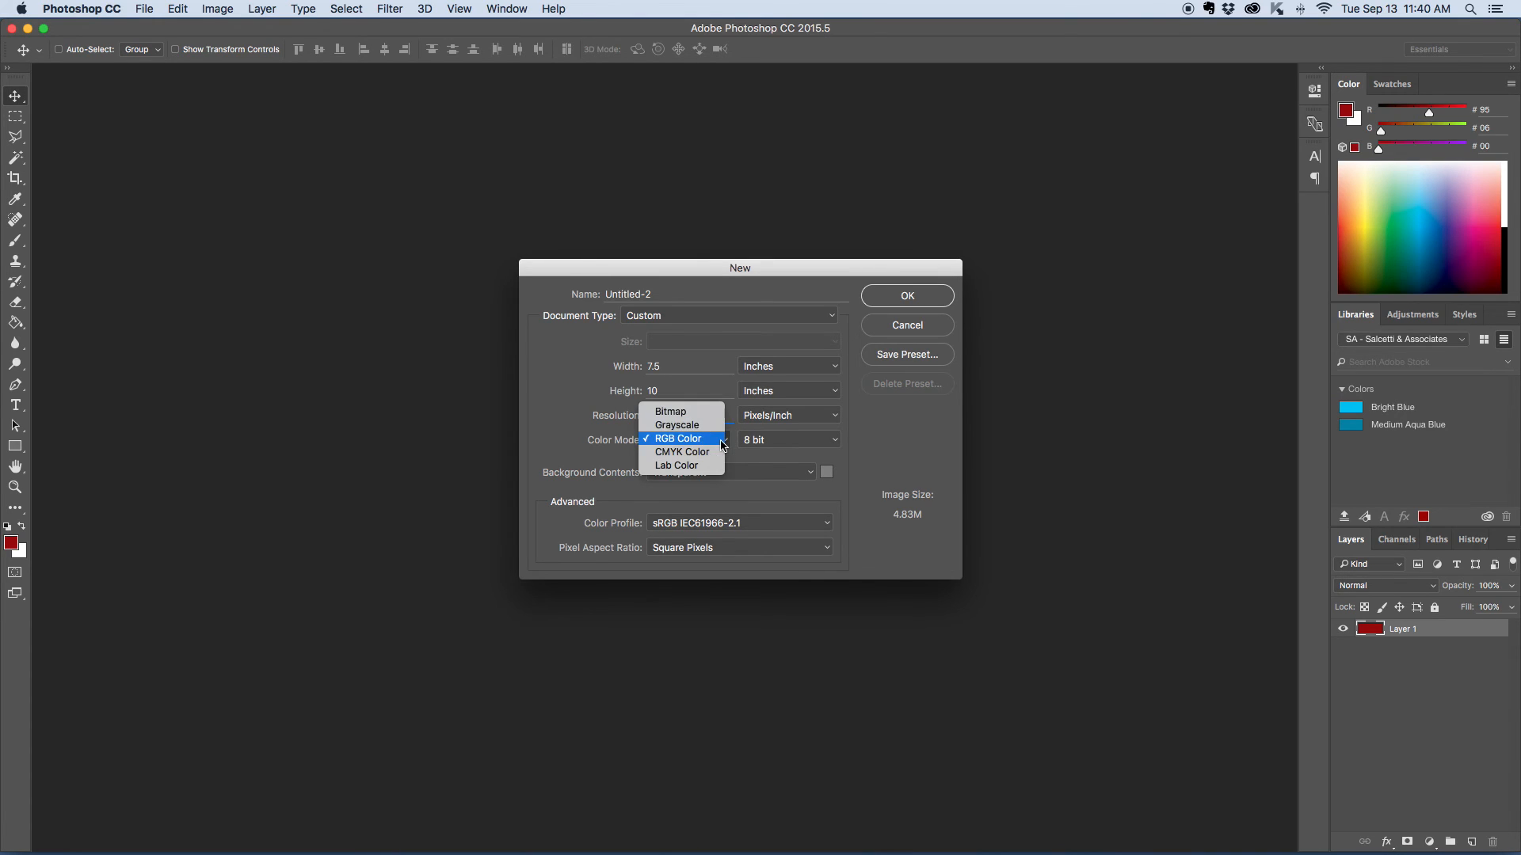
{"action": "left_click", "coordinate": [714, 453]}
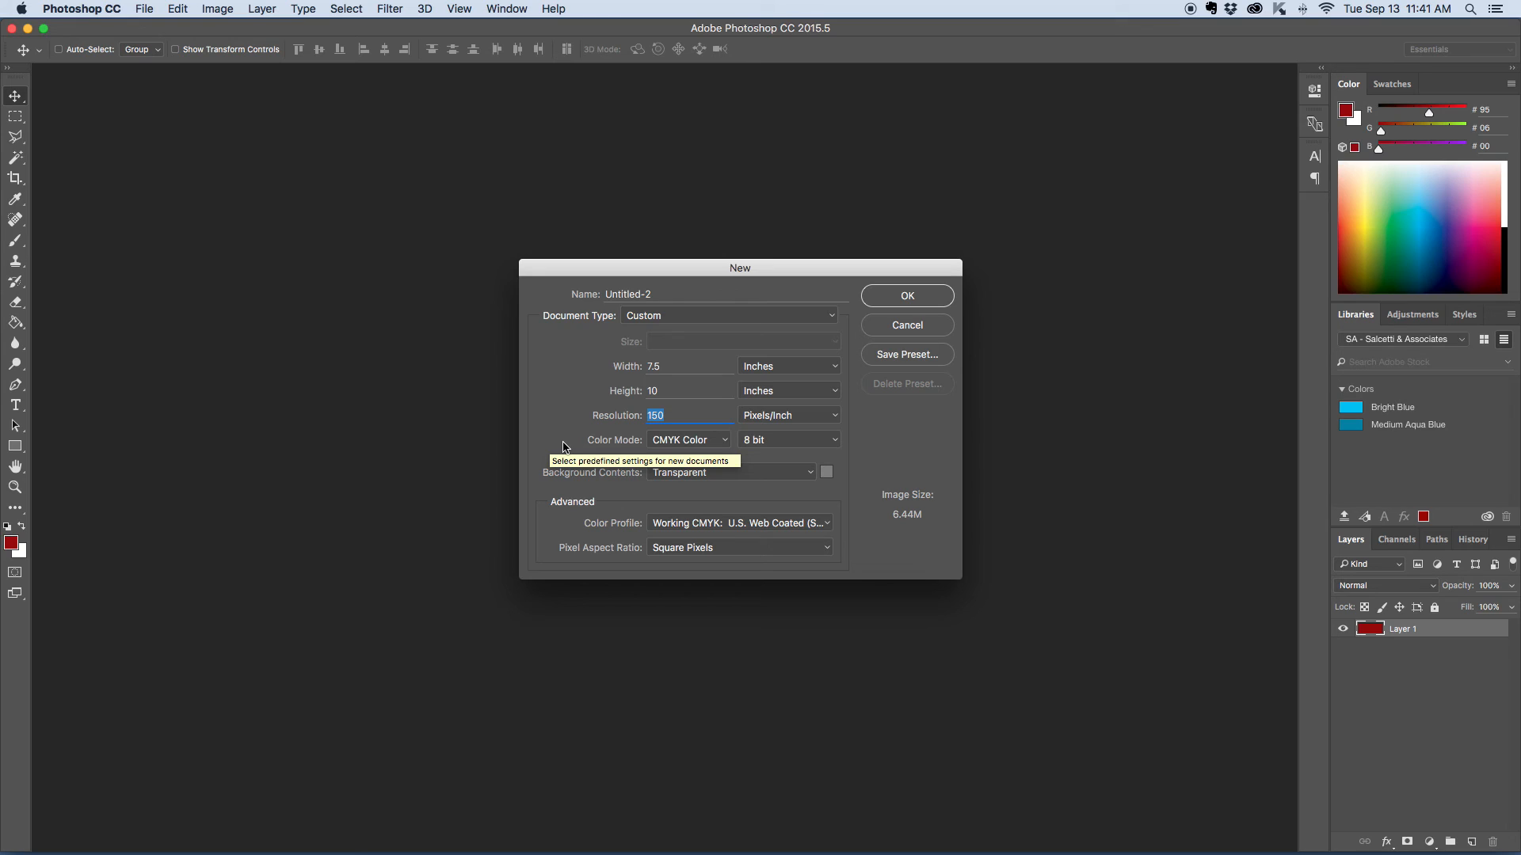
{"action": "left_click", "coordinate": [680, 440]}
{"action": "left_click", "coordinate": [680, 427]}
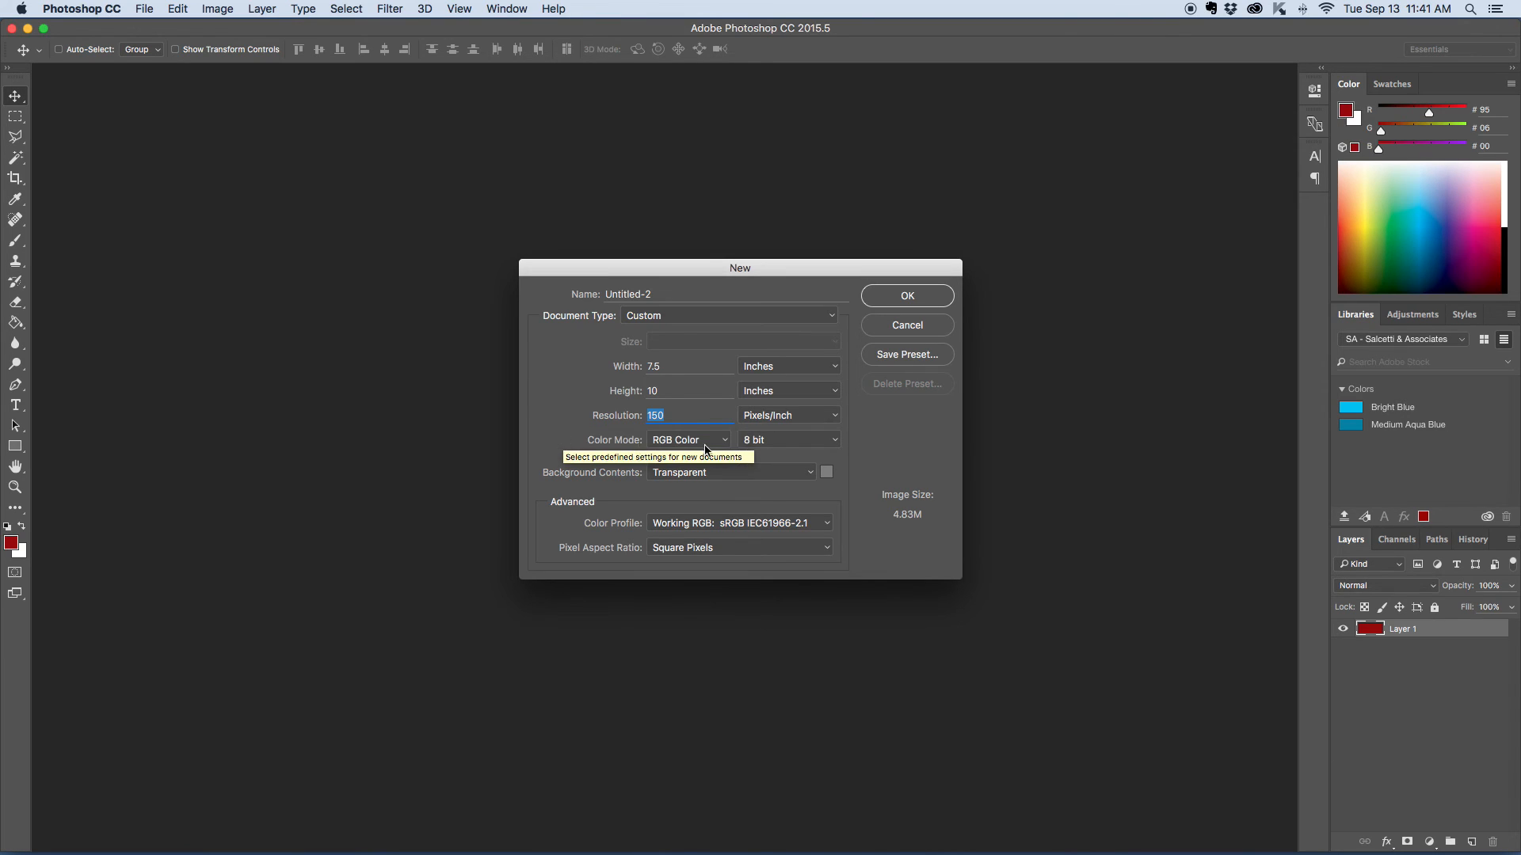
- Set the new document's color mode to CMYK Color and its background contents to White
{"action": "left_click", "coordinate": [684, 441]}
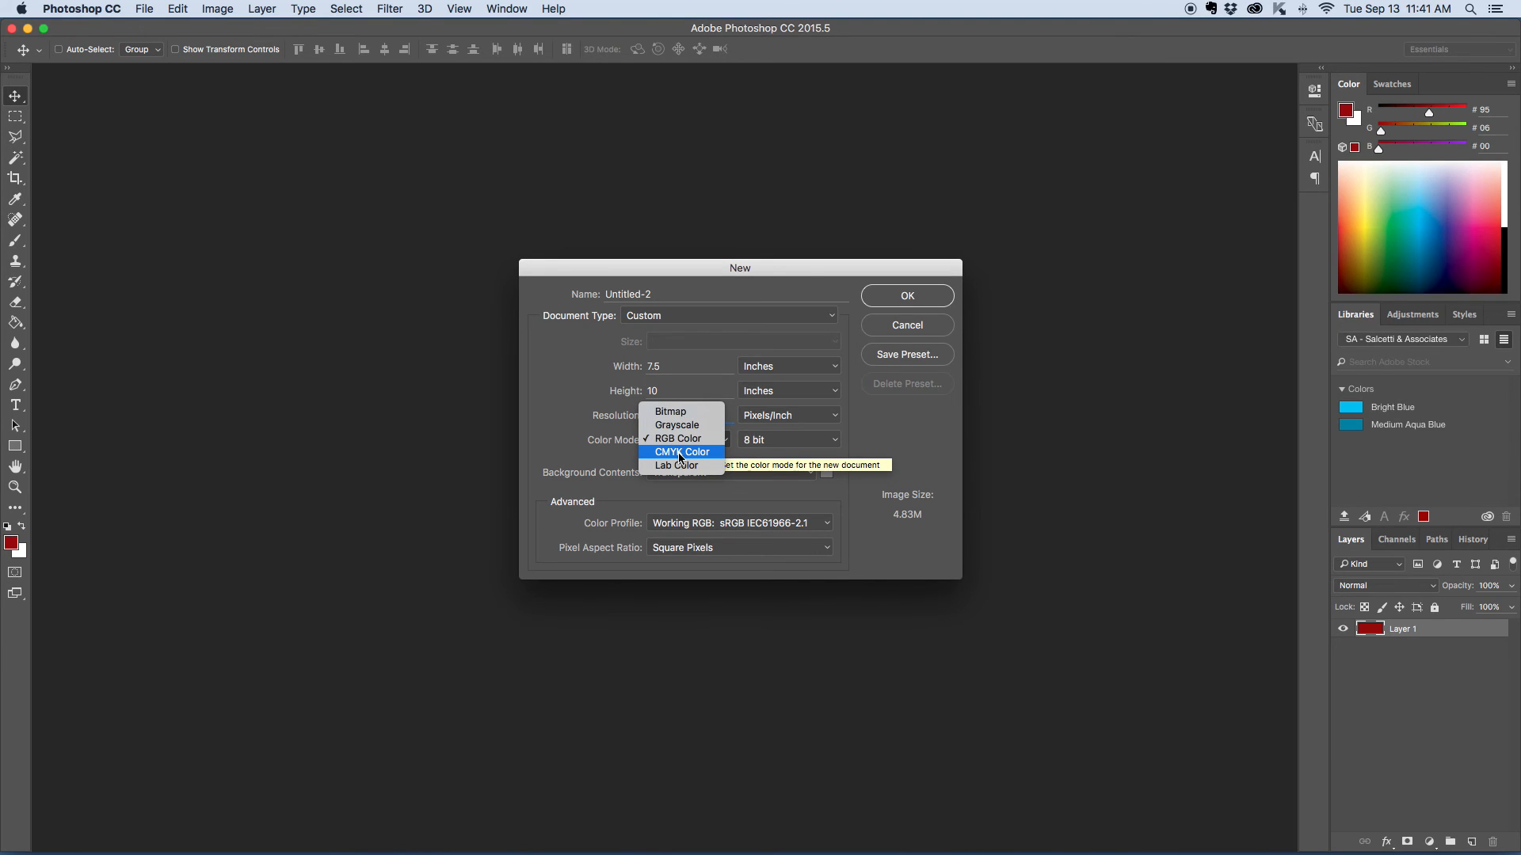
{"action": "left_click", "coordinate": [680, 456]}
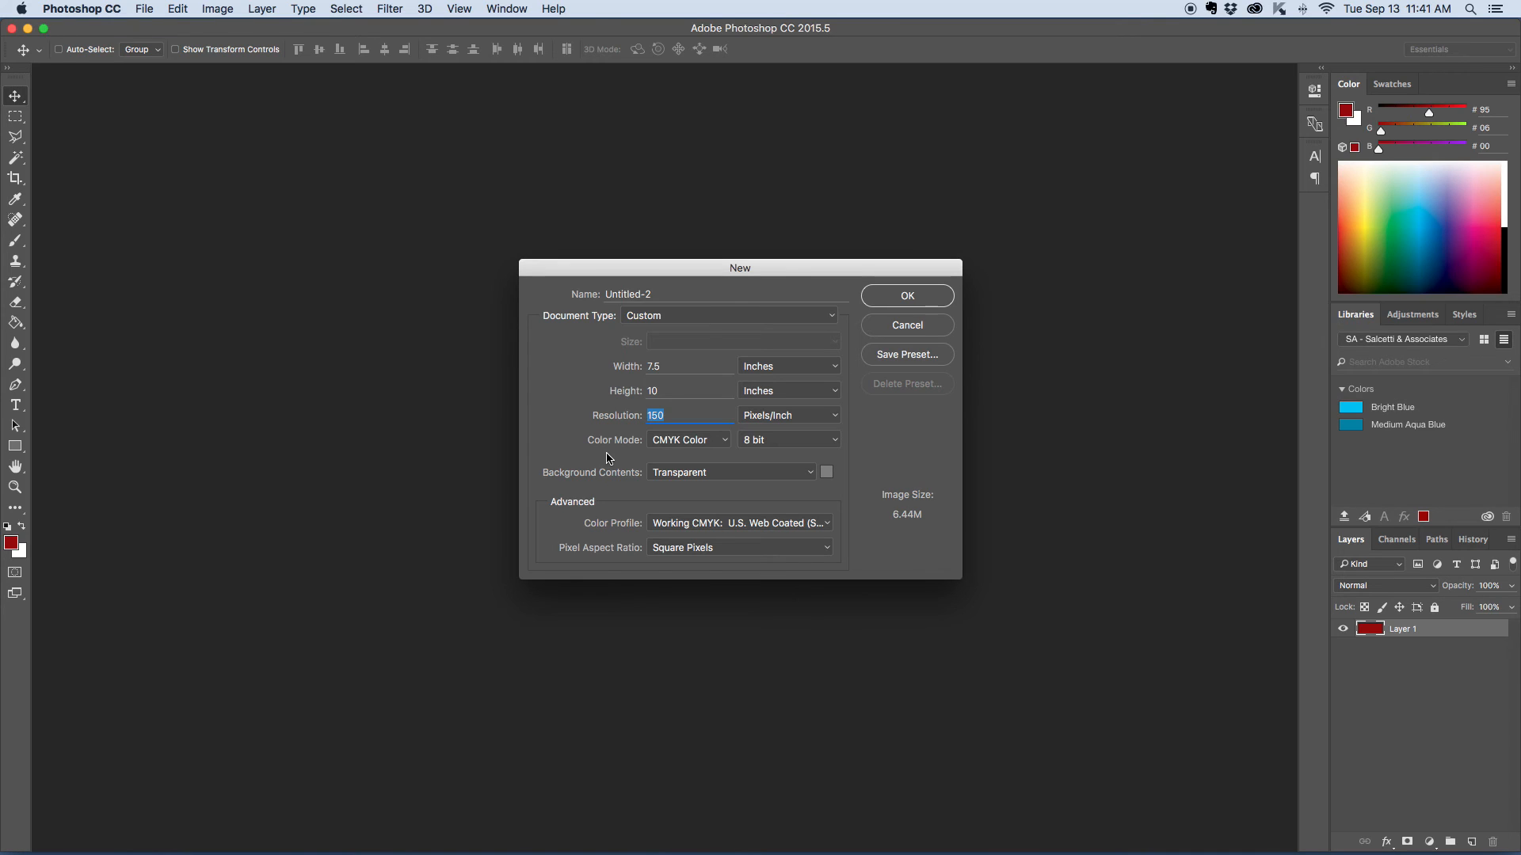
{"action": "left_click", "coordinate": [743, 475]}
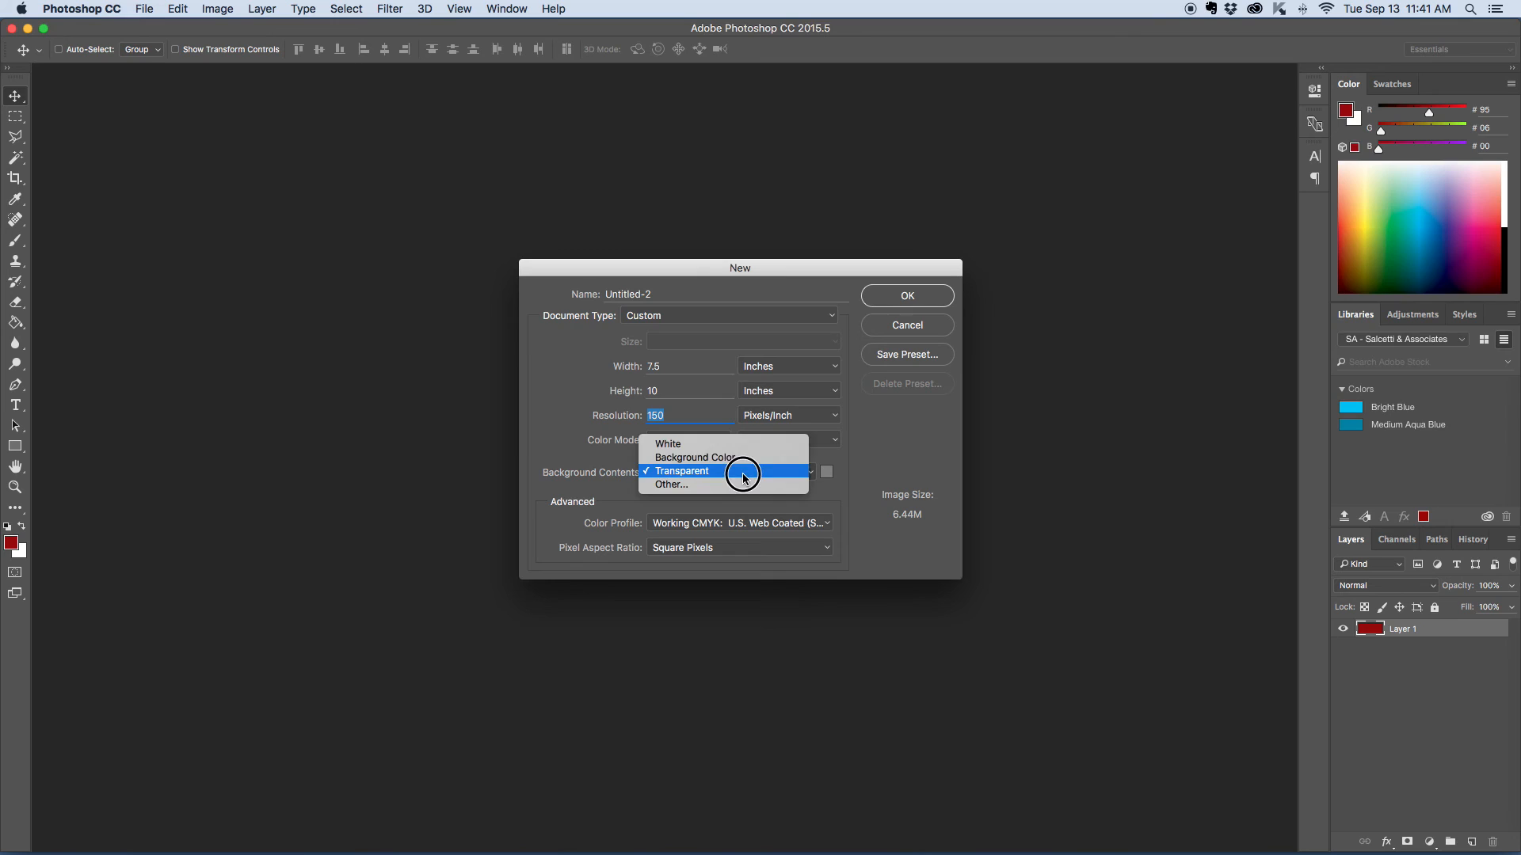
{"action": "left_click", "coordinate": [723, 441]}
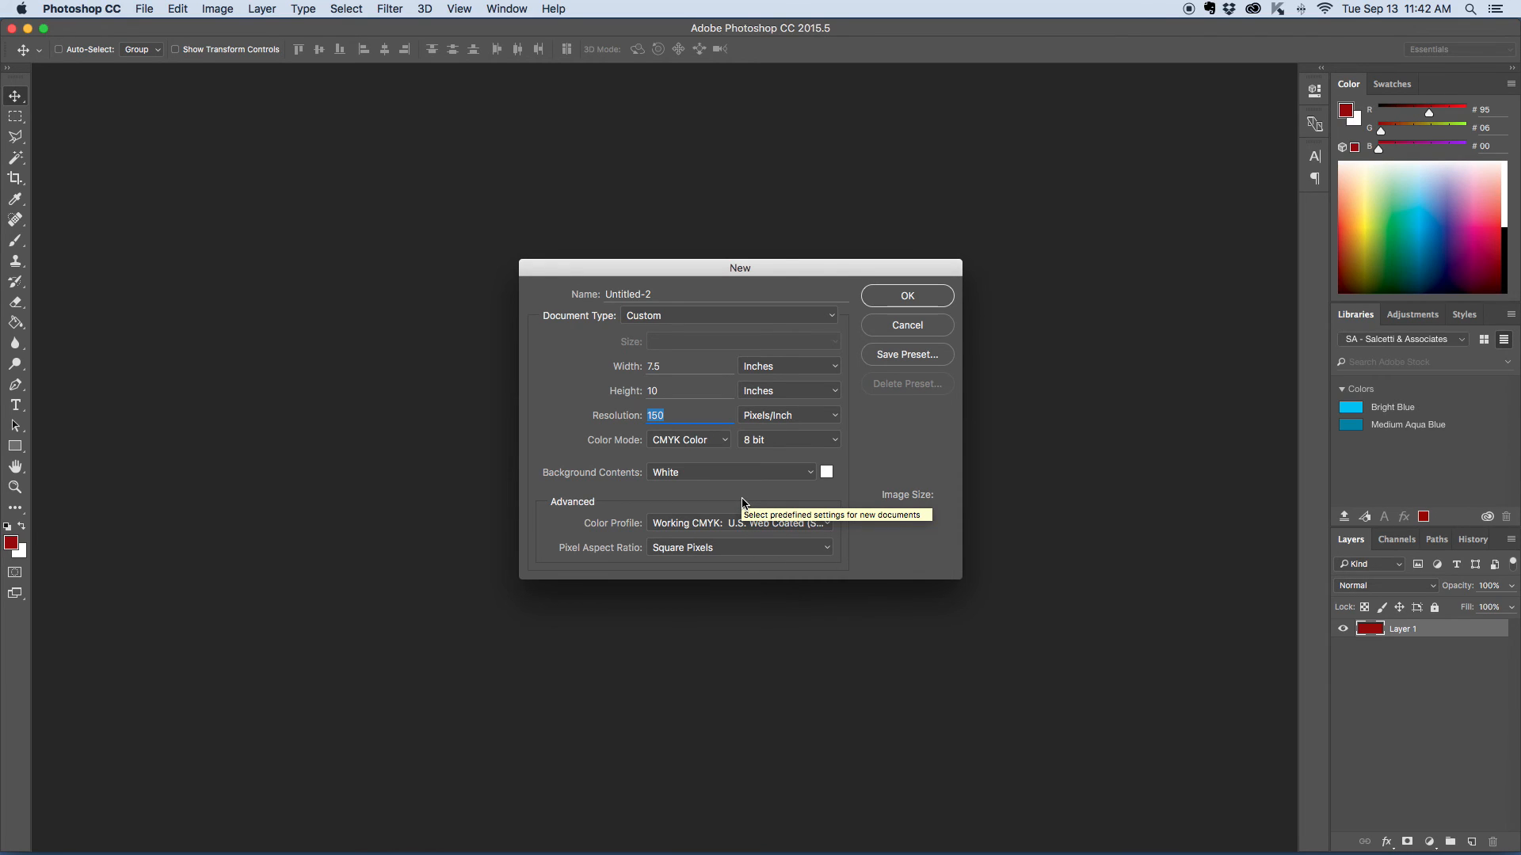
- Replace the default document name with mgd102_tinted-photo_0916_ followed by the author's last name
{"action": "double_click", "coordinate": [640, 295]}
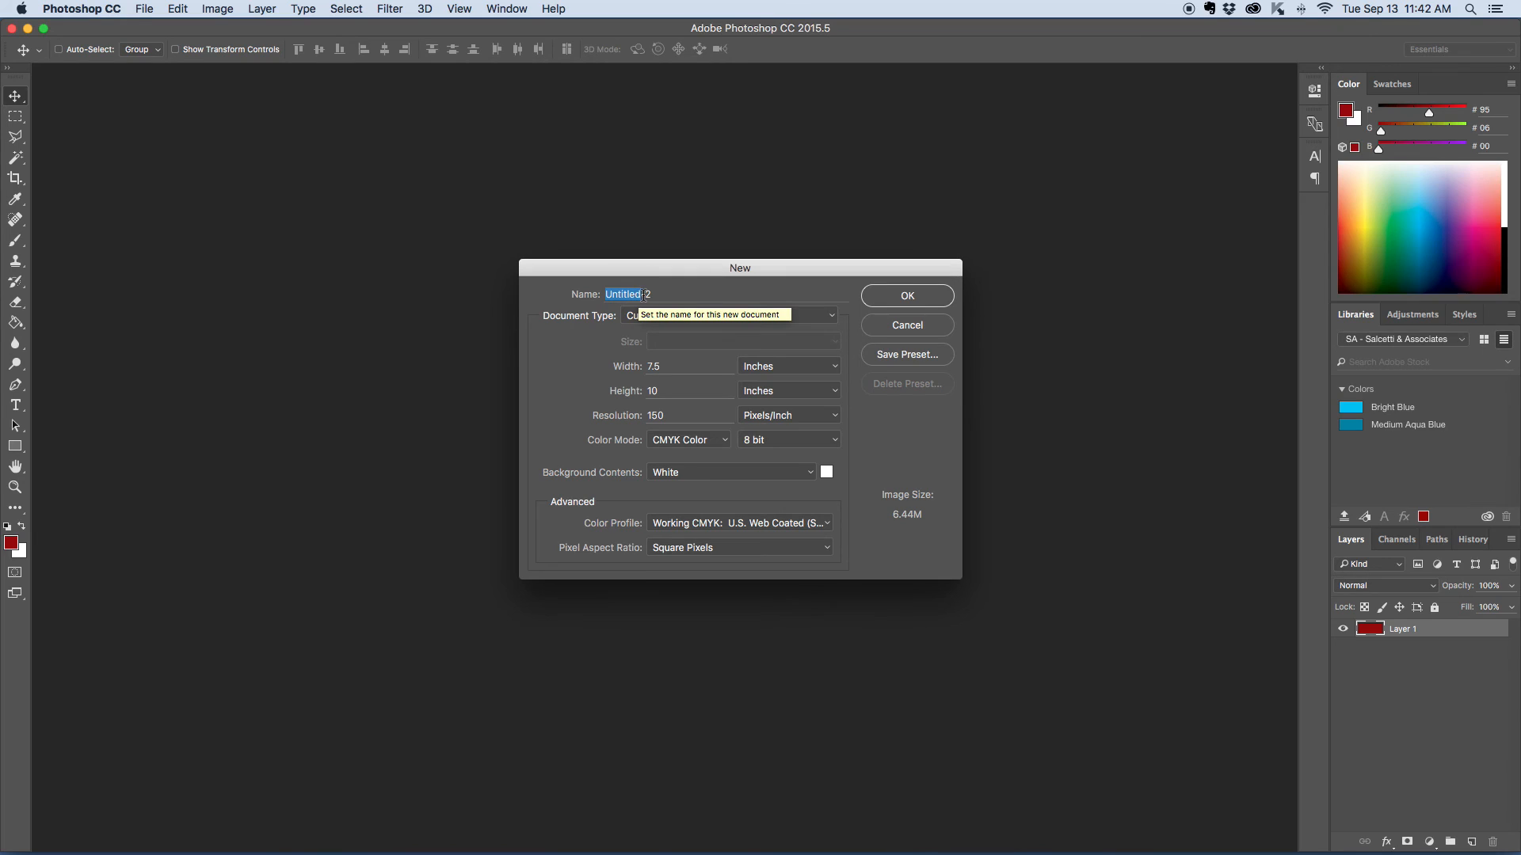
{"action": "triple_click", "coordinate": [643, 294]}
{"action": "key", "text": "BackSpace"}
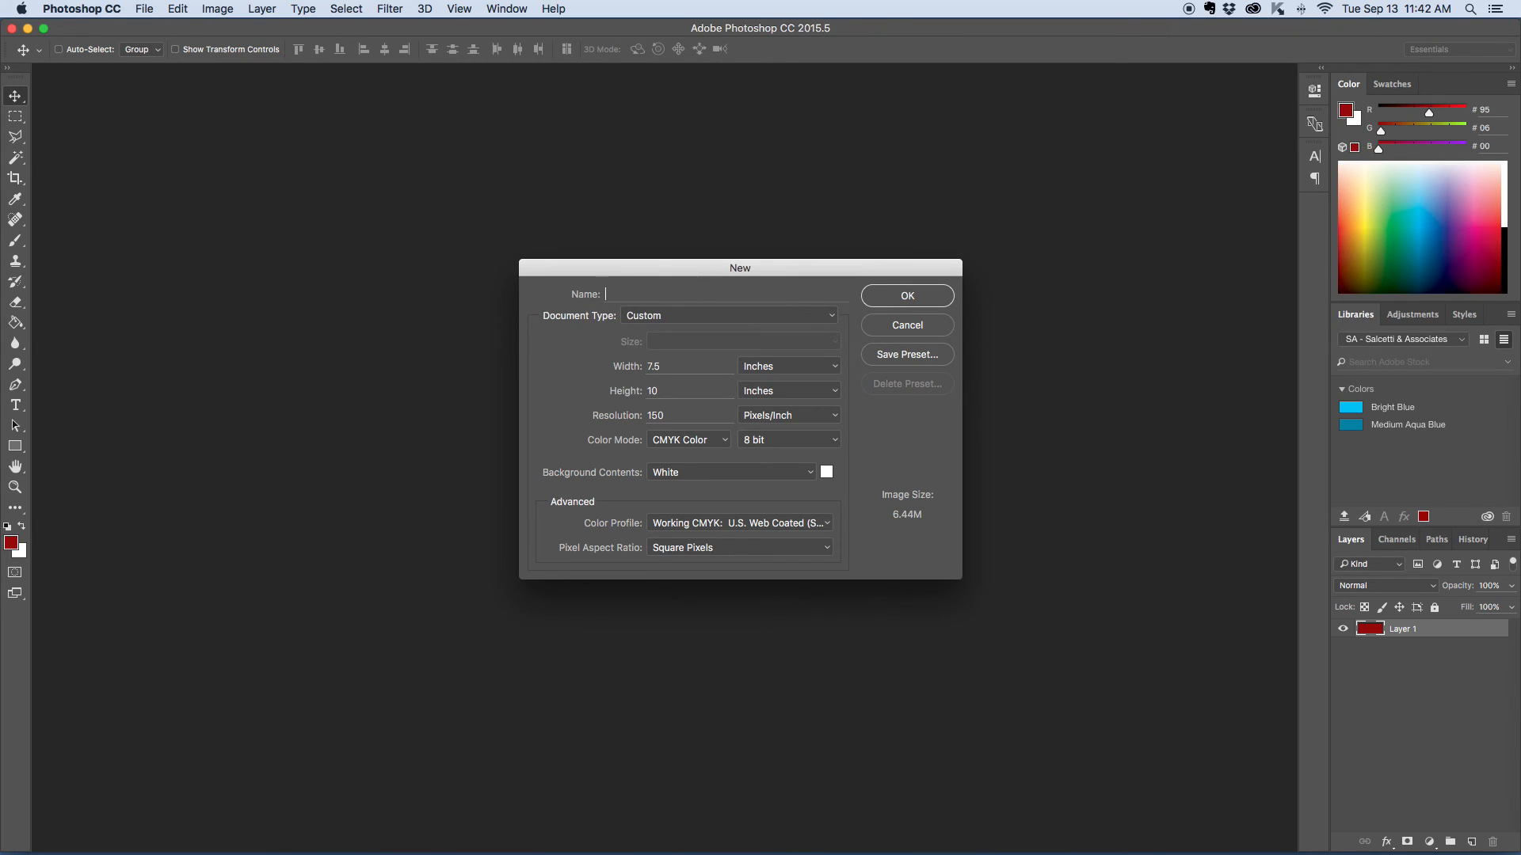
{"action": "type", "text": "mgd102_tinted-photo_0916_swanson"}
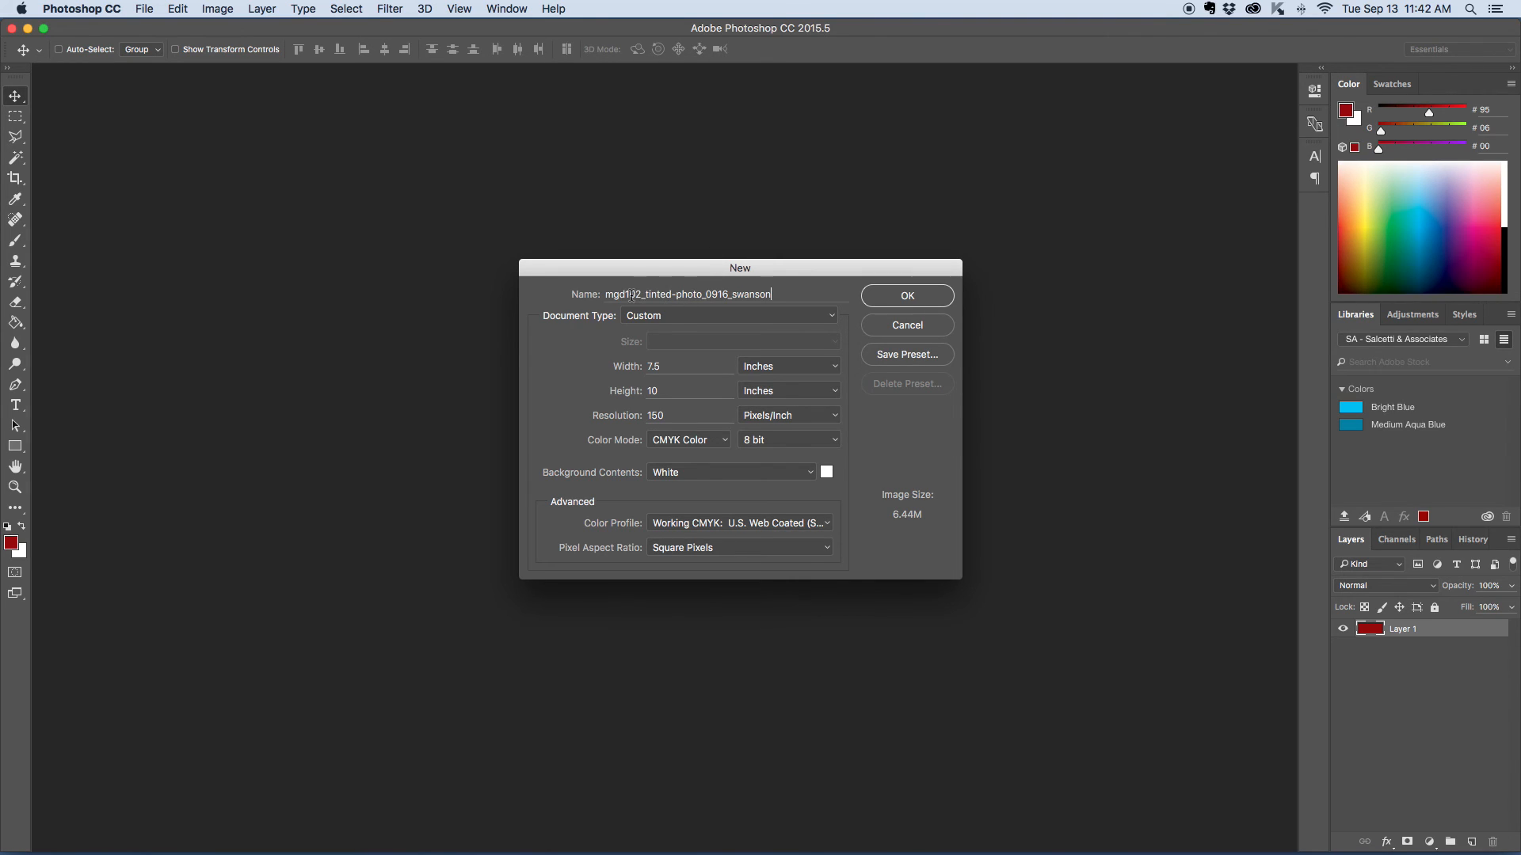
- Highlight the project title, date and last-name parts of the document name, and create the document
{"action": "left_click_drag", "start_coordinate": [641, 296], "coordinate": [701, 291]}
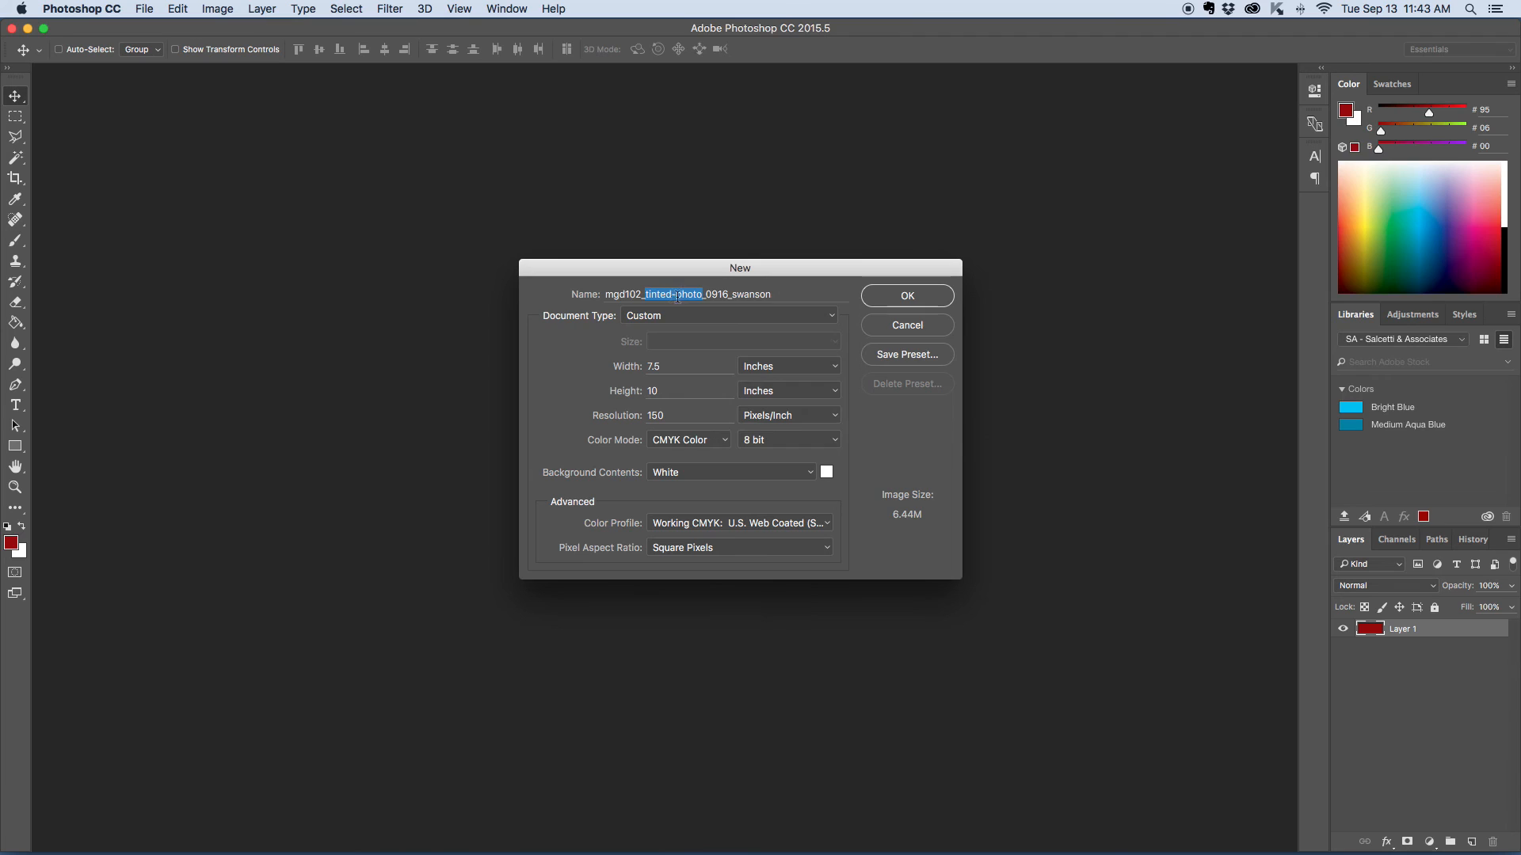
{"action": "left_click_drag", "start_coordinate": [705, 294], "coordinate": [728, 295]}
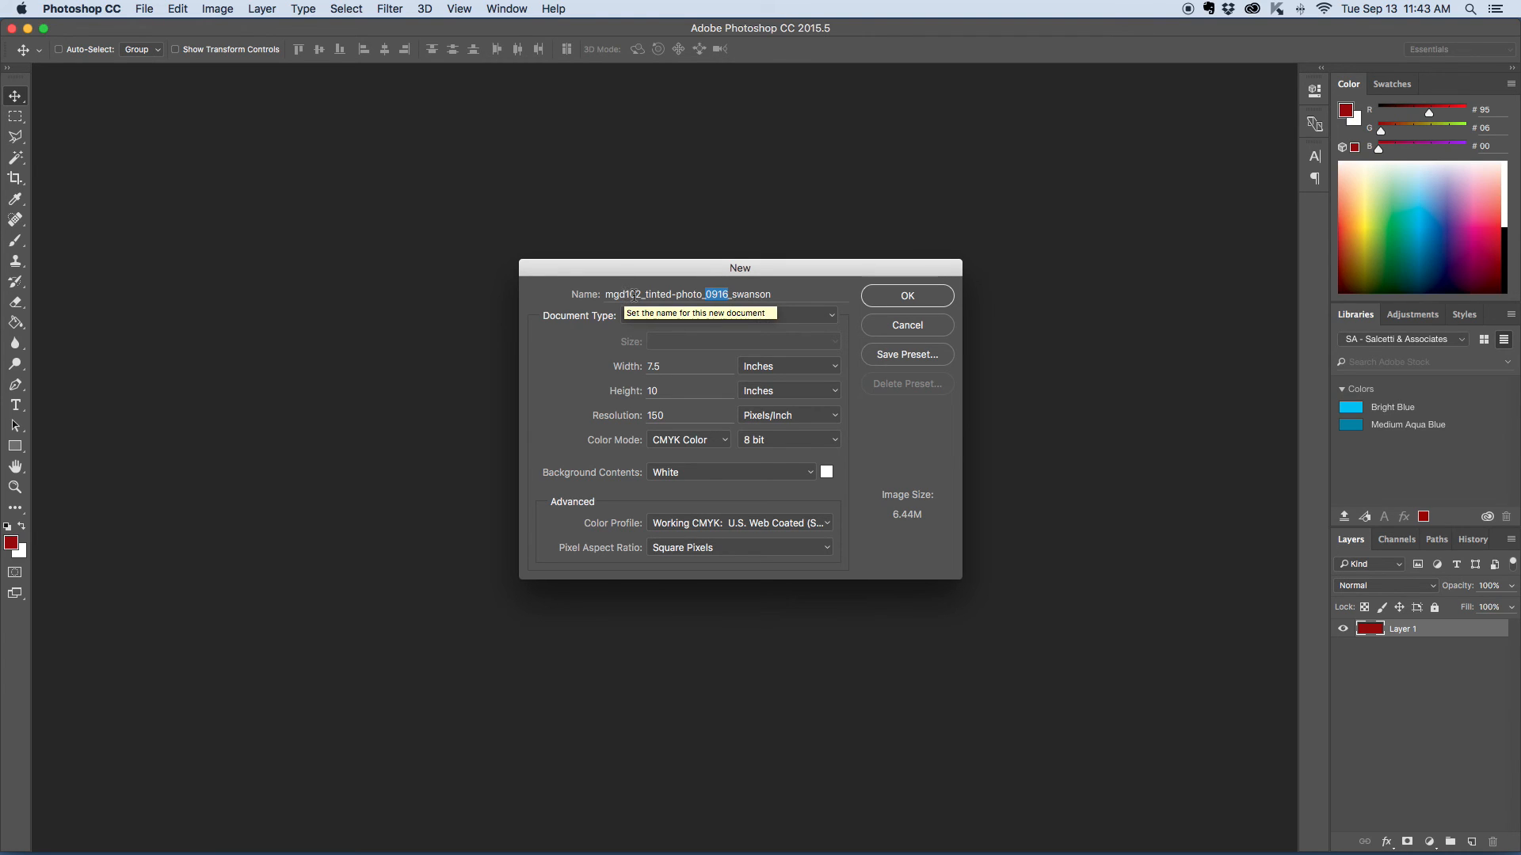
{"action": "double_click", "coordinate": [736, 295]}
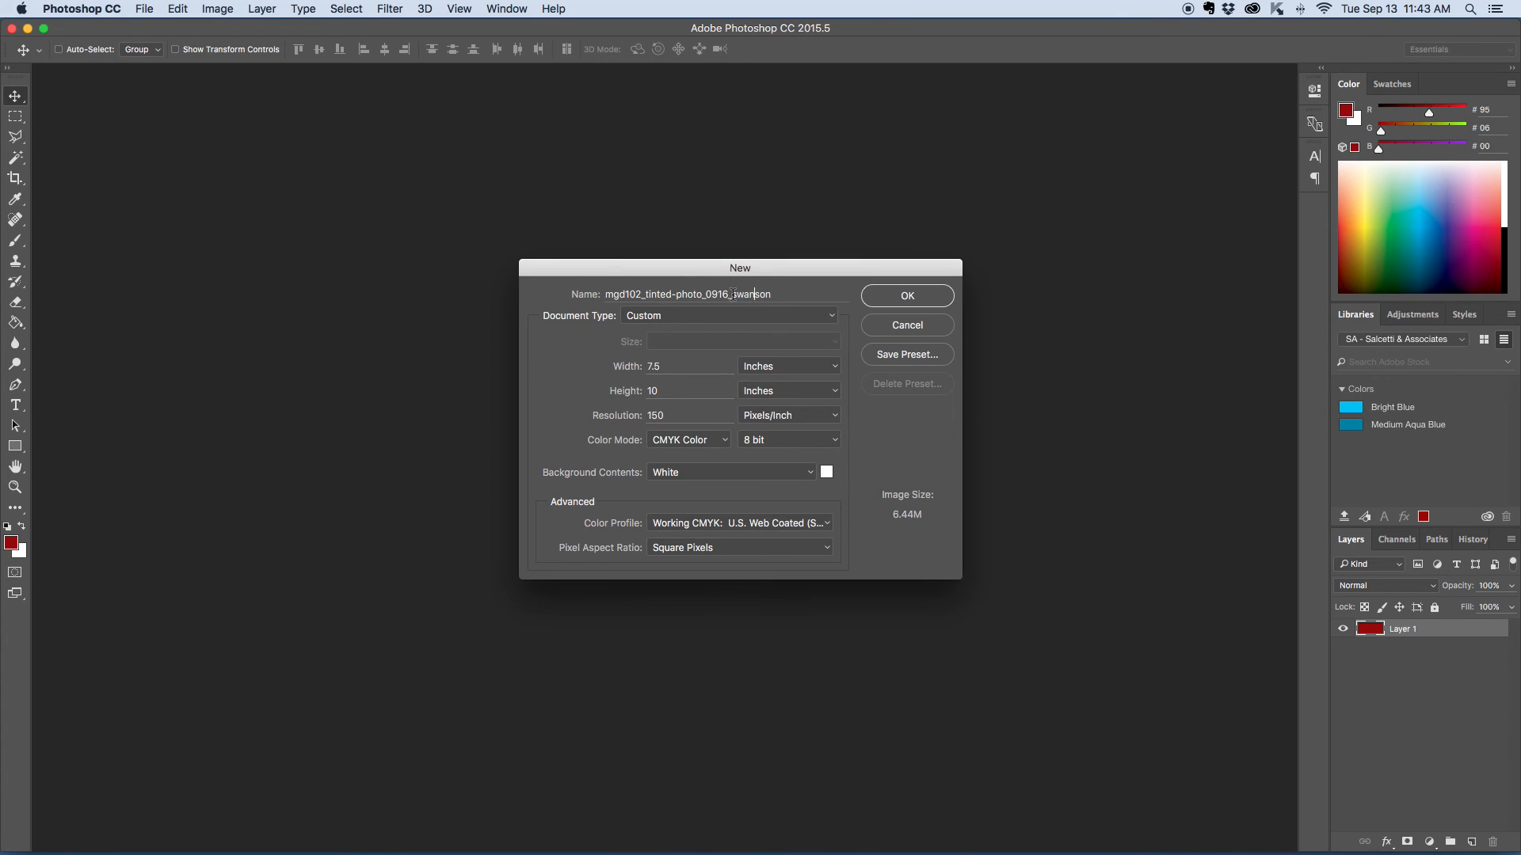
{"action": "left_click_drag", "start_coordinate": [728, 294], "coordinate": [785, 295]}
{"action": "left_click_drag", "start_coordinate": [731, 294], "coordinate": [777, 297]}
{"action": "left_click", "coordinate": [896, 304]}
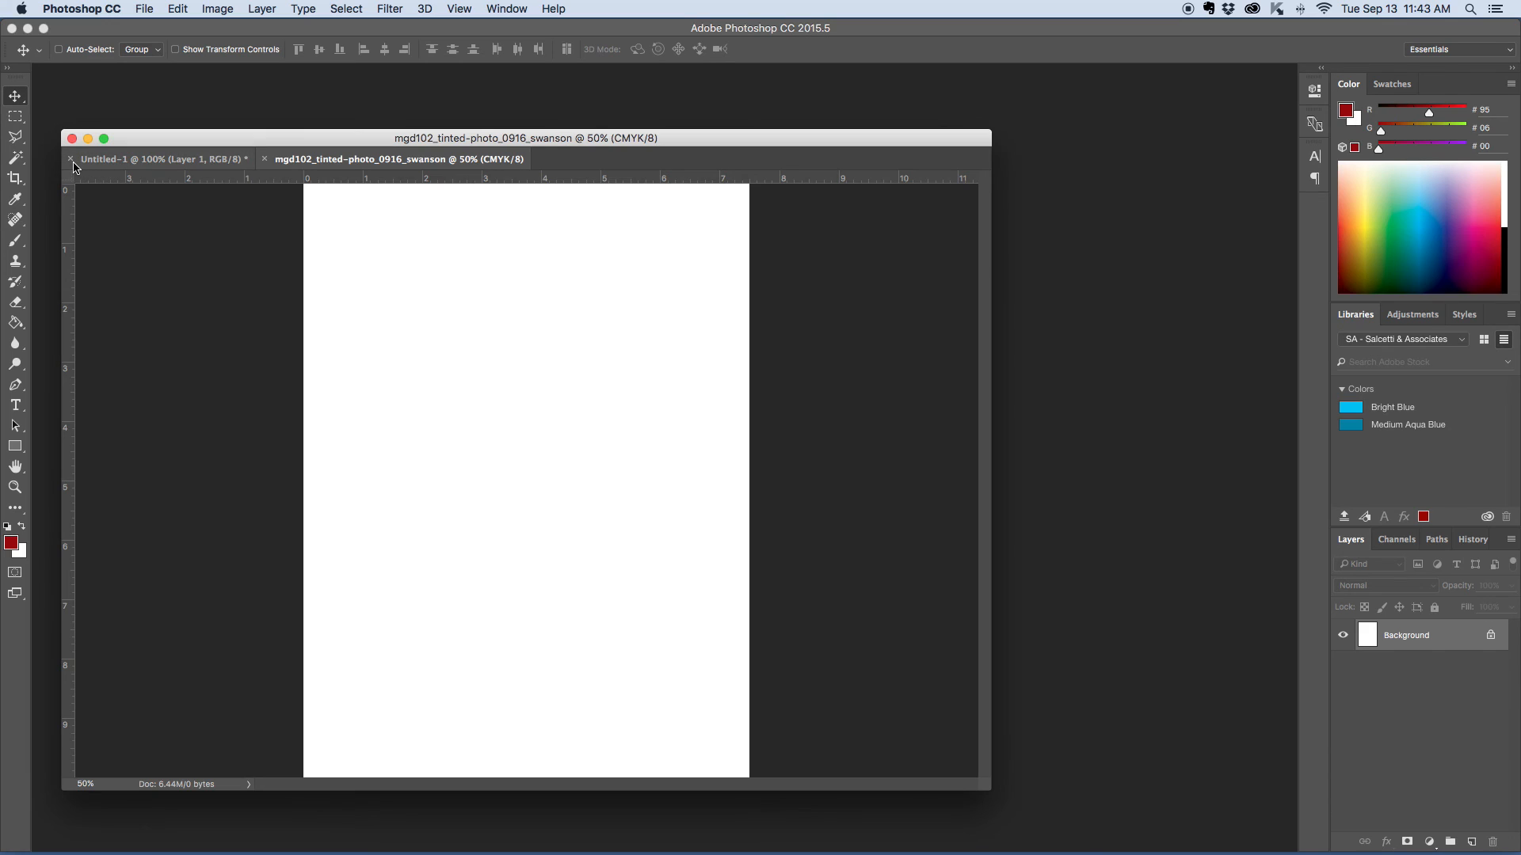
- Separate and minimize the red Untitled-1 document, and dock the new tinted-photo document into the workspace
{"action": "left_click_drag", "start_coordinate": [139, 159], "coordinate": [127, 208]}
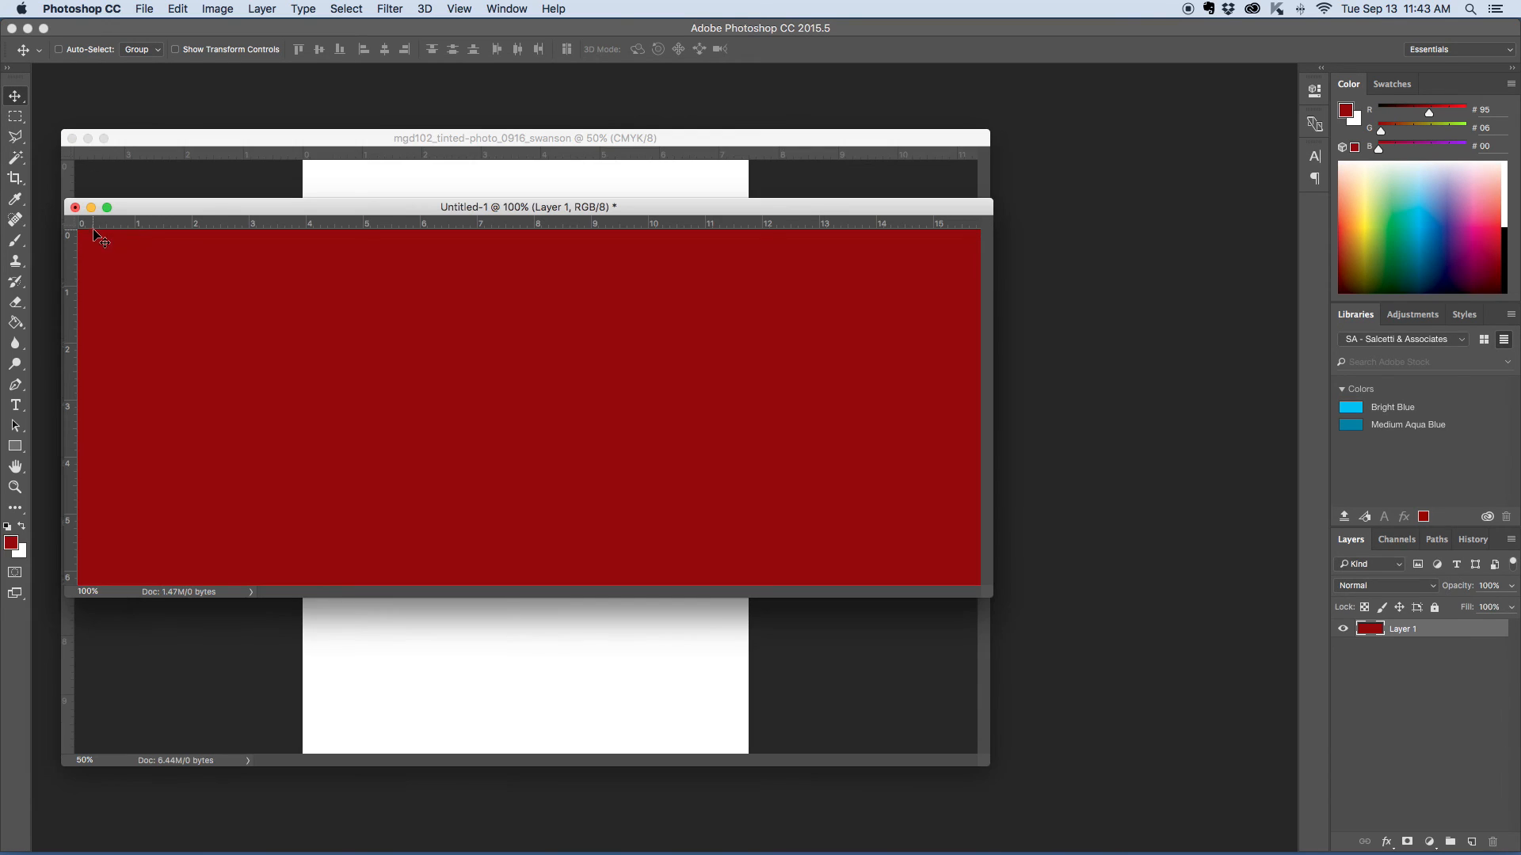
{"action": "left_click", "coordinate": [92, 203]}
{"action": "left_click_drag", "start_coordinate": [510, 143], "coordinate": [510, 80]}
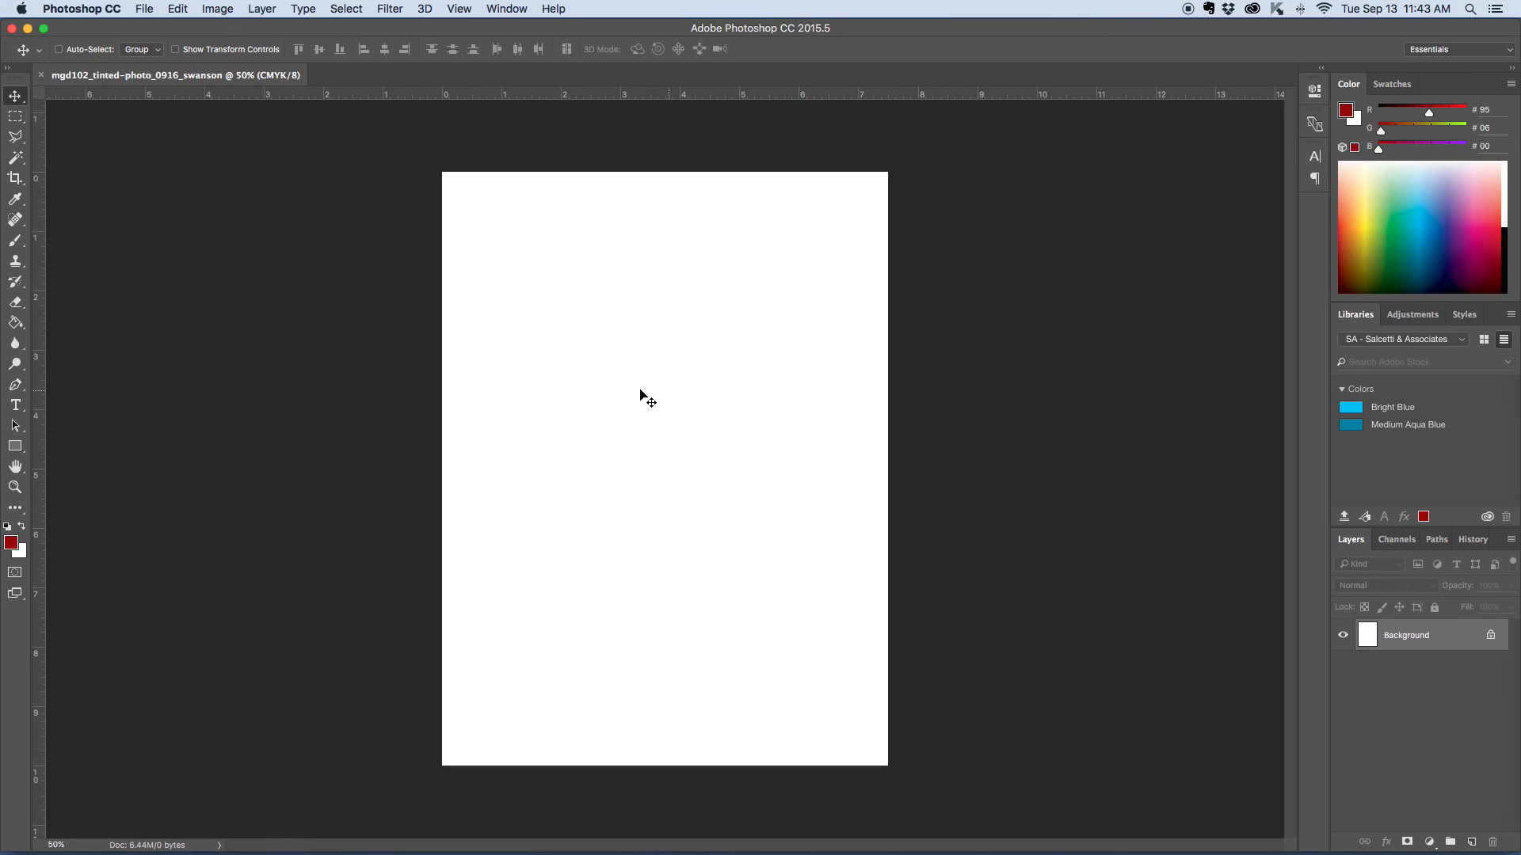
- Locate the Photo on 9-13-16 at 11.39 AM file on the desktop and return to Photoshop
{"action": "key", "text": "F11"}
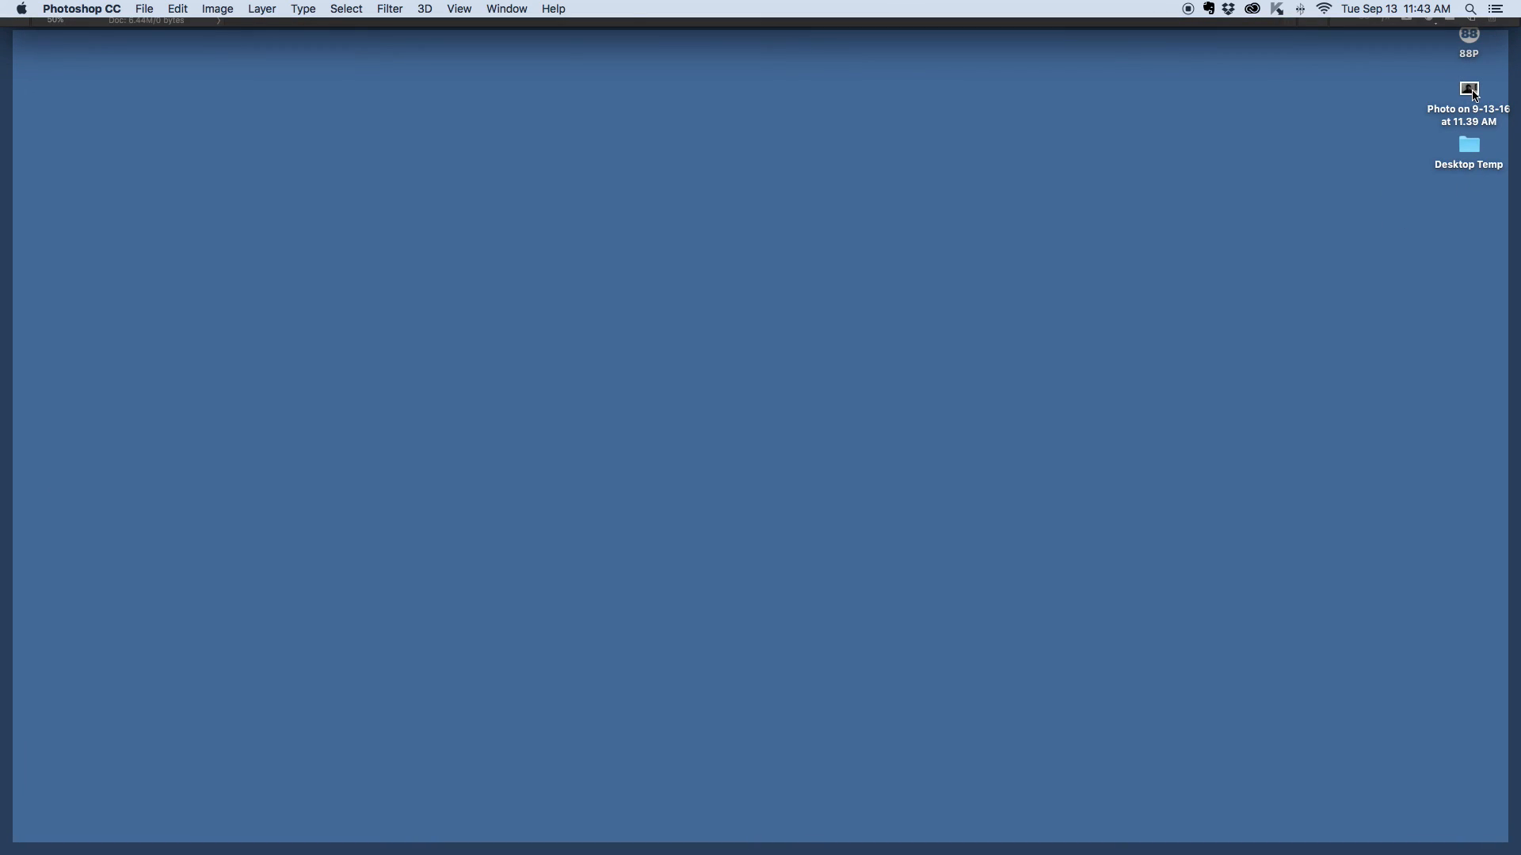
{"action": "left_click", "coordinate": [1472, 91]}
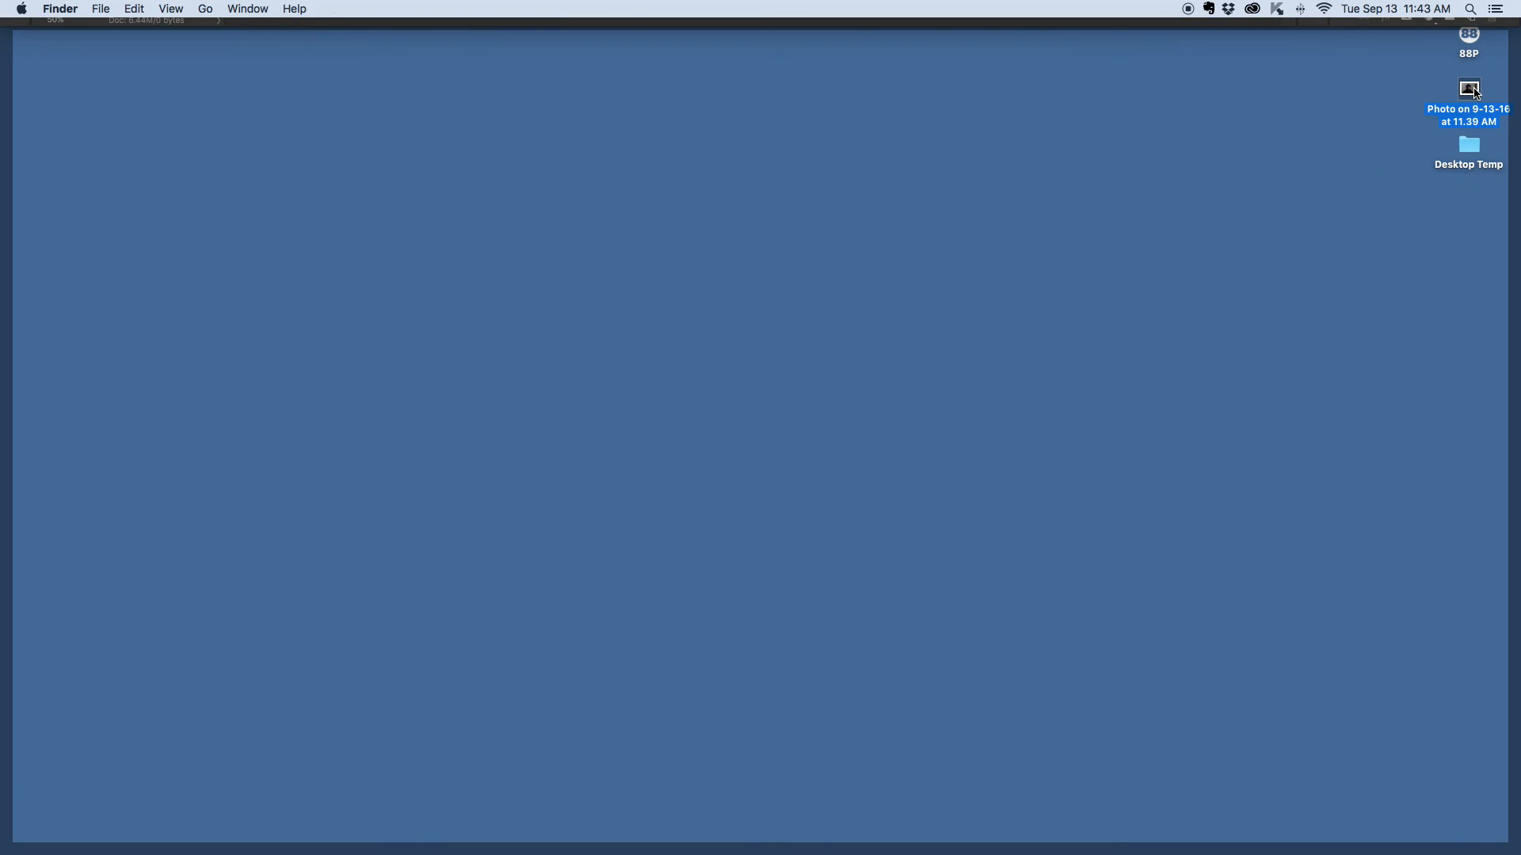
{"action": "key", "text": "F11"}
{"action": "left_click", "coordinate": [101, 29]}
{"action": "left_click", "coordinate": [144, 9]}
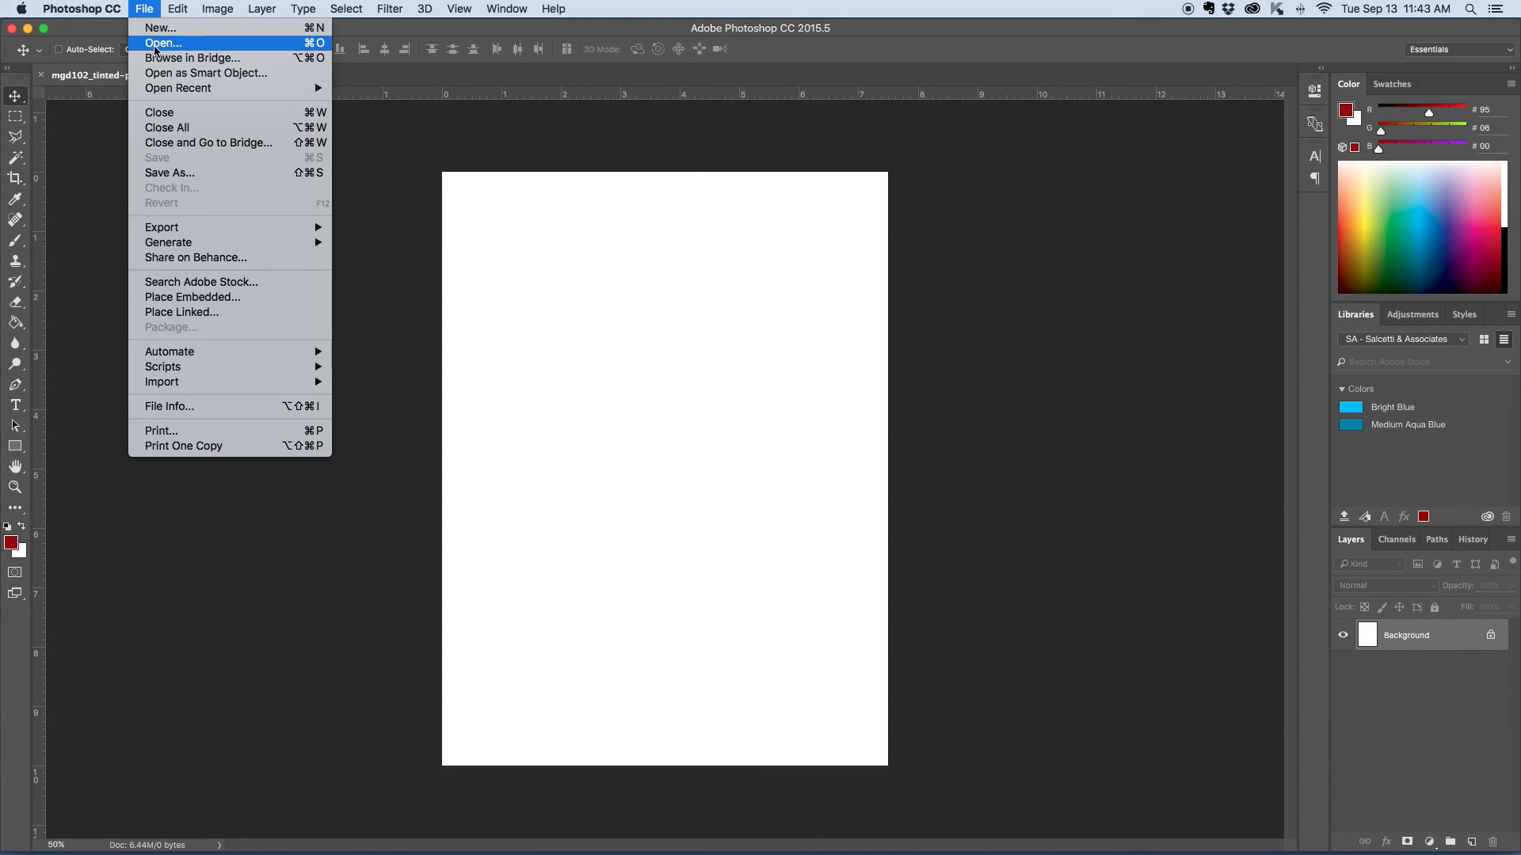
{"action": "left_click", "coordinate": [157, 45]}
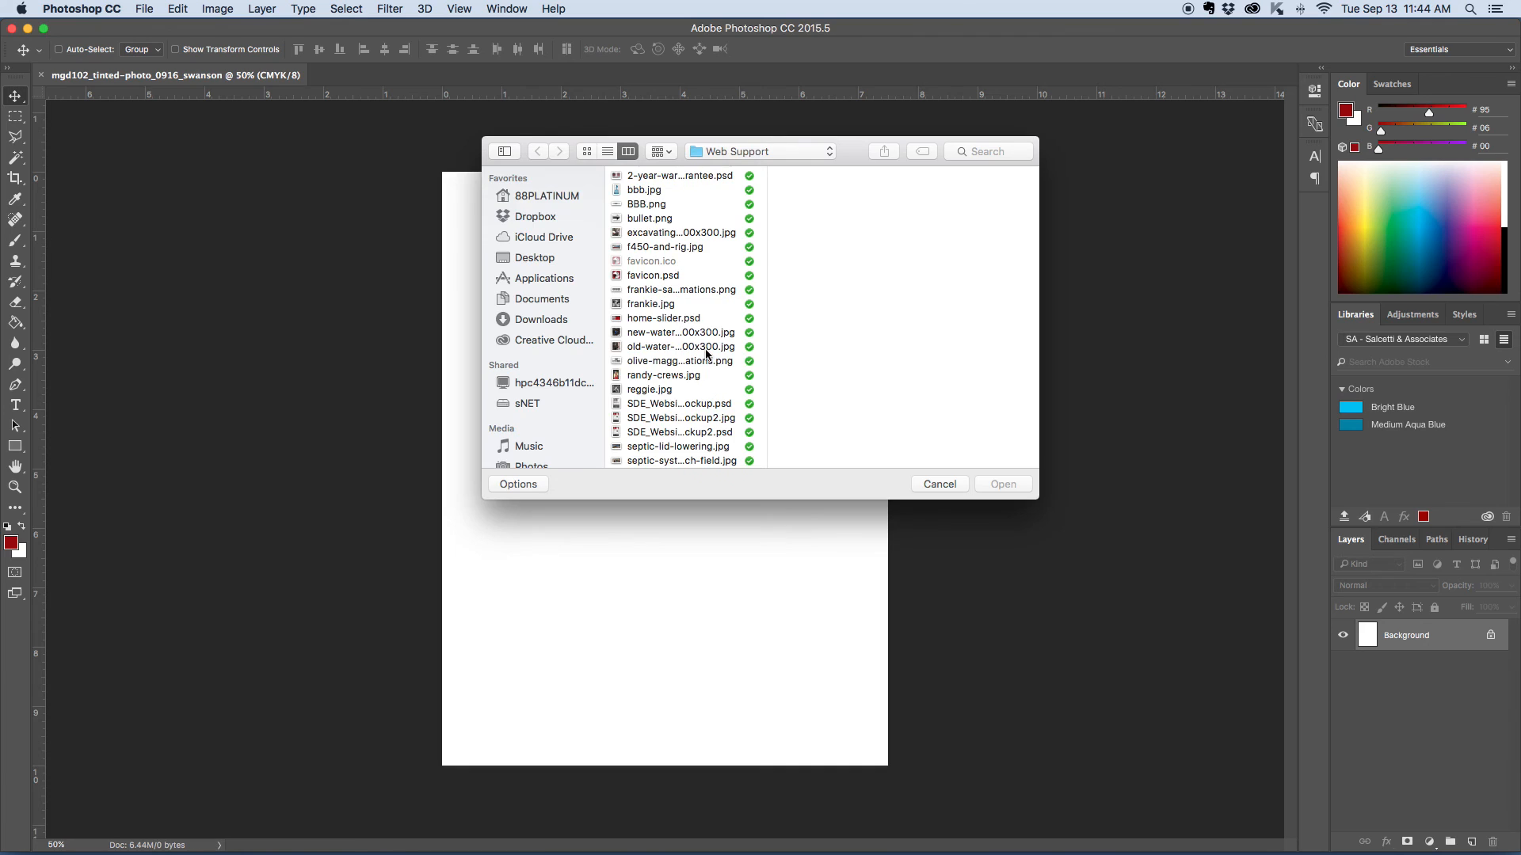
{"action": "left_click", "coordinate": [536, 261]}
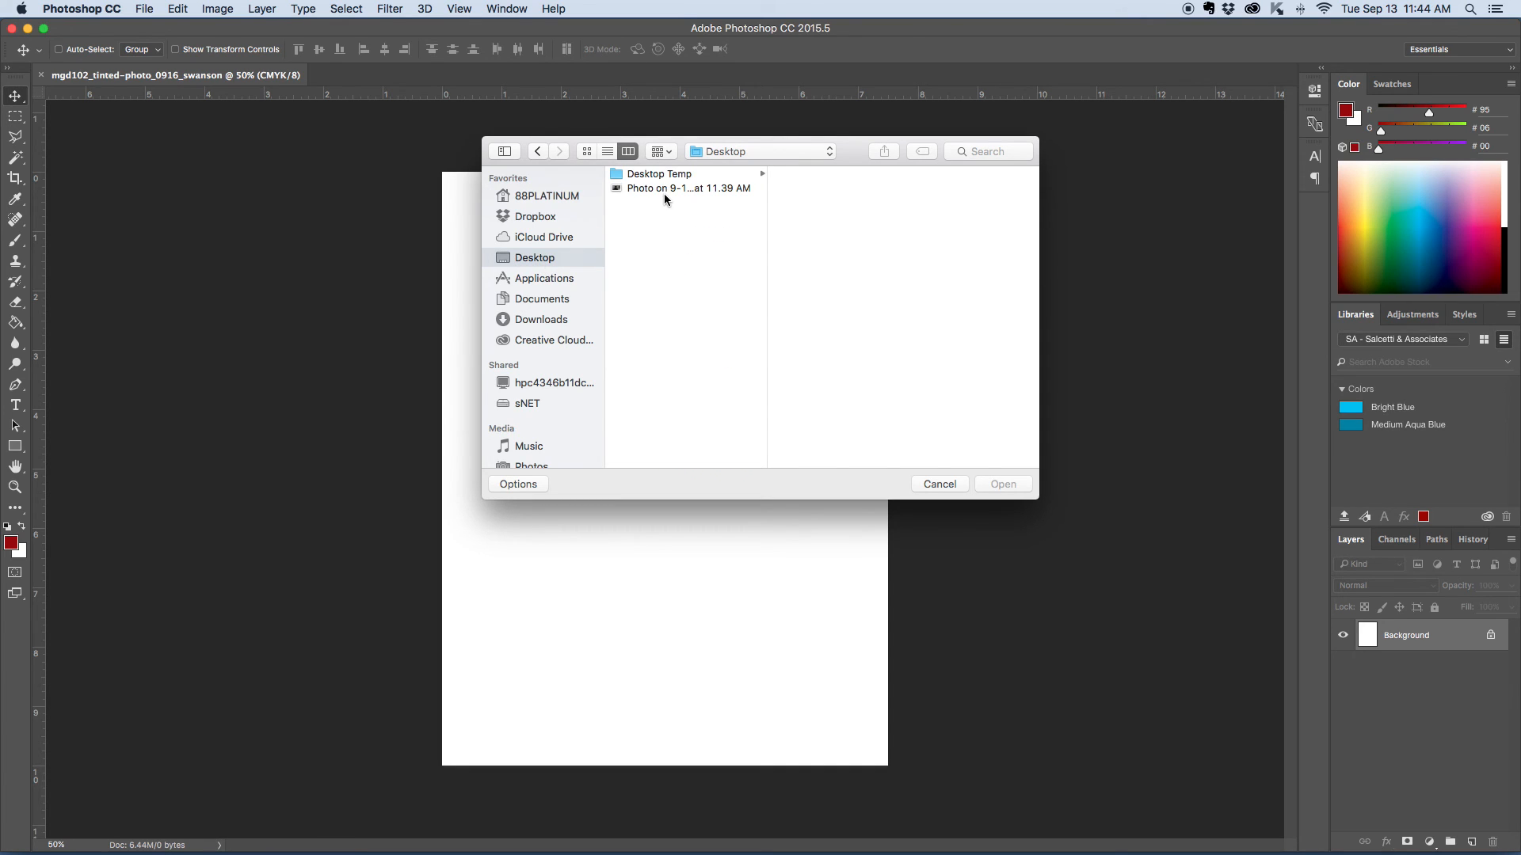
{"action": "left_click", "coordinate": [664, 189]}
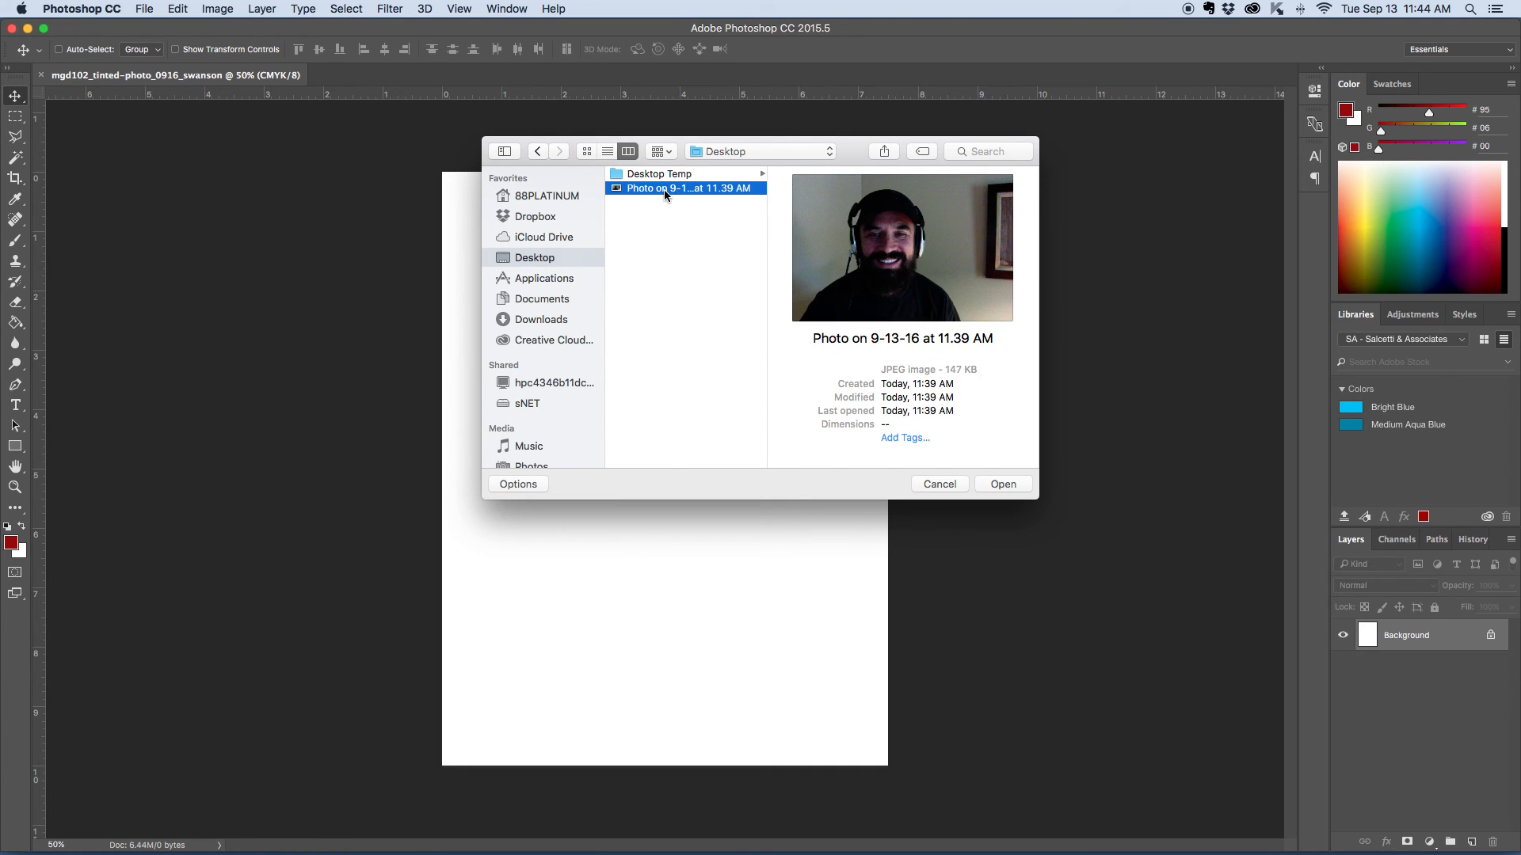
{"action": "left_click", "coordinate": [951, 485]}
- Reveal the desktop, check which apps can open Photo on 9-13-16 at 11.39 AM, and open the photo in Photoshop
{"action": "key", "text": "F11"}
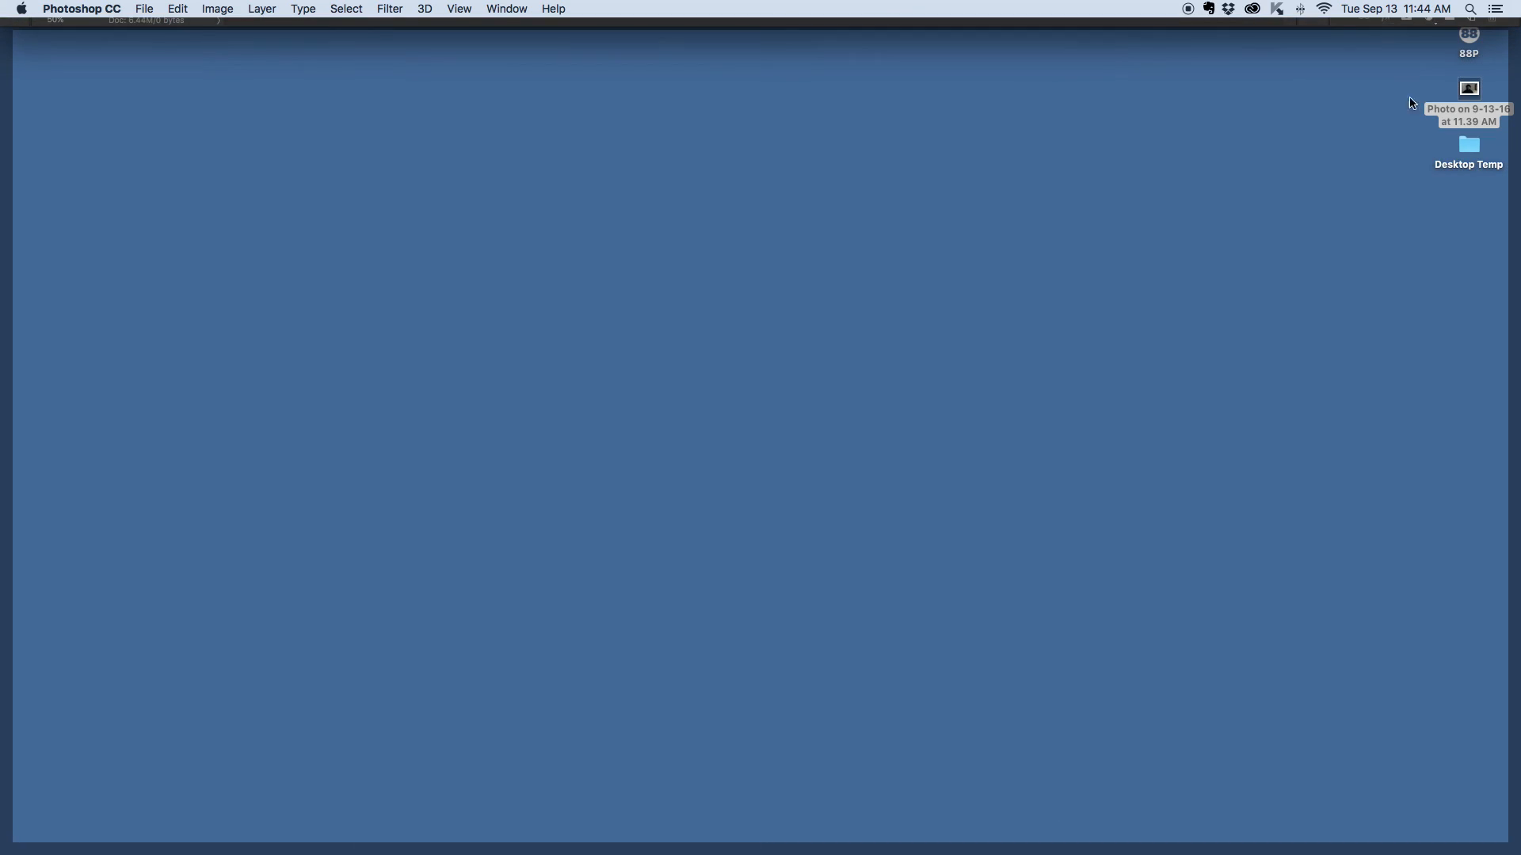
{"action": "left_click", "coordinate": [1360, 170]}
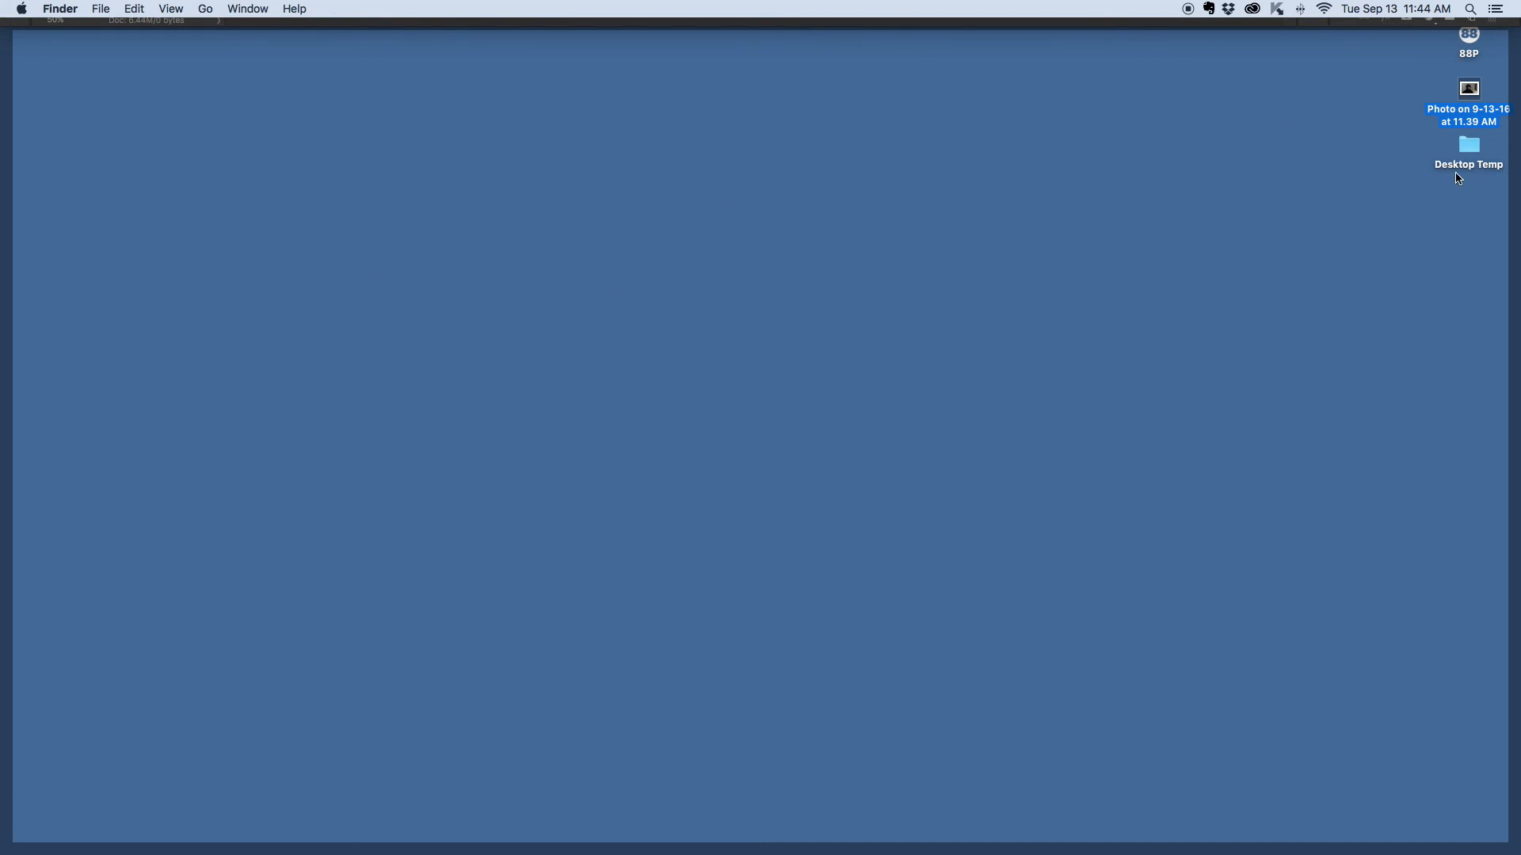
{"action": "right_click", "coordinate": [1470, 97]}
{"action": "mouse_move", "coordinate": [1263, 123]}
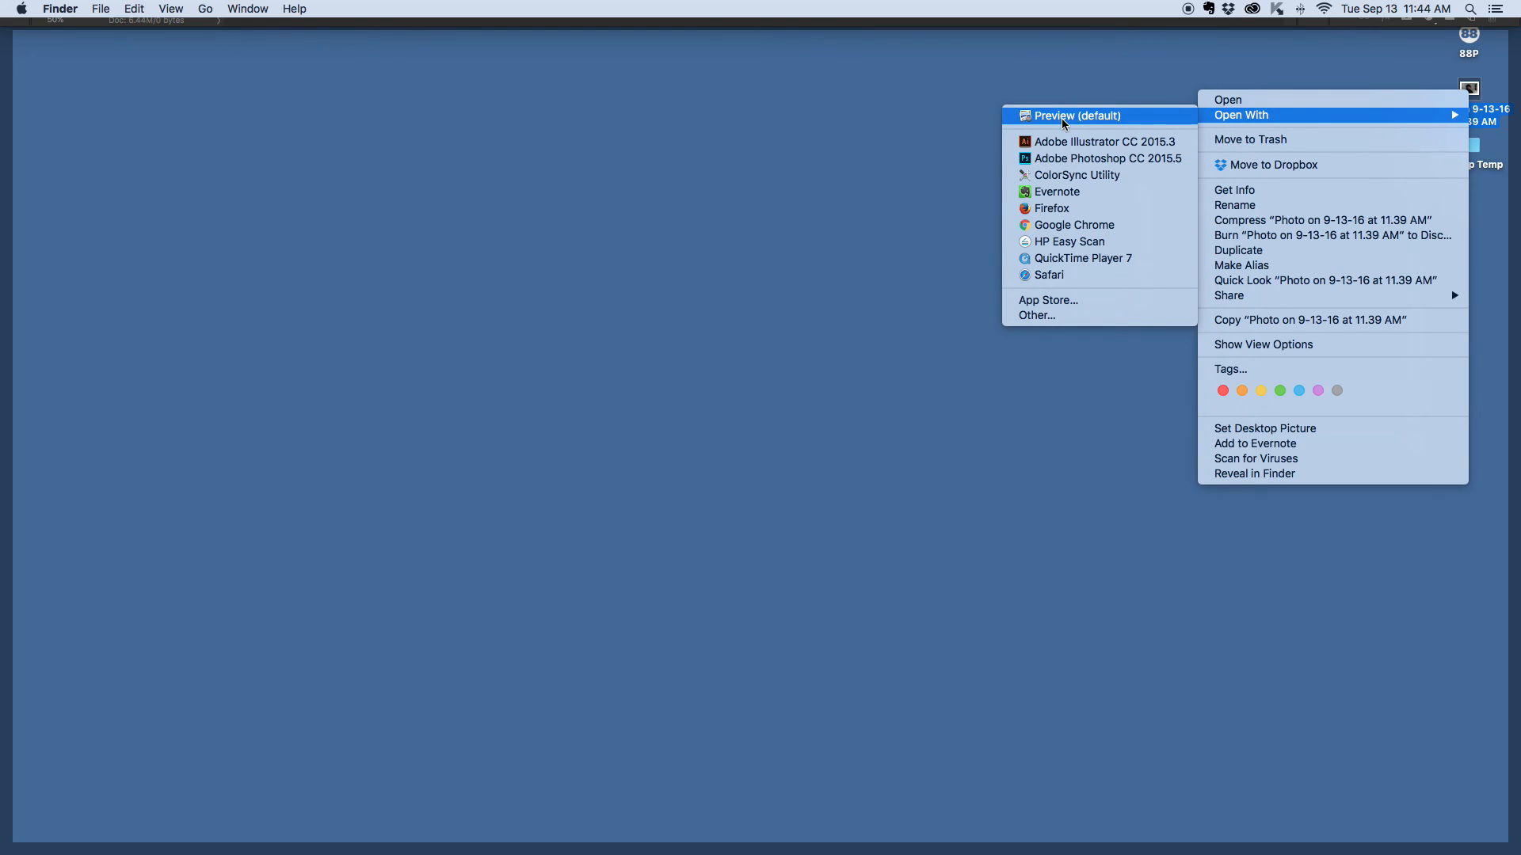
{"action": "left_click", "coordinate": [893, 126]}
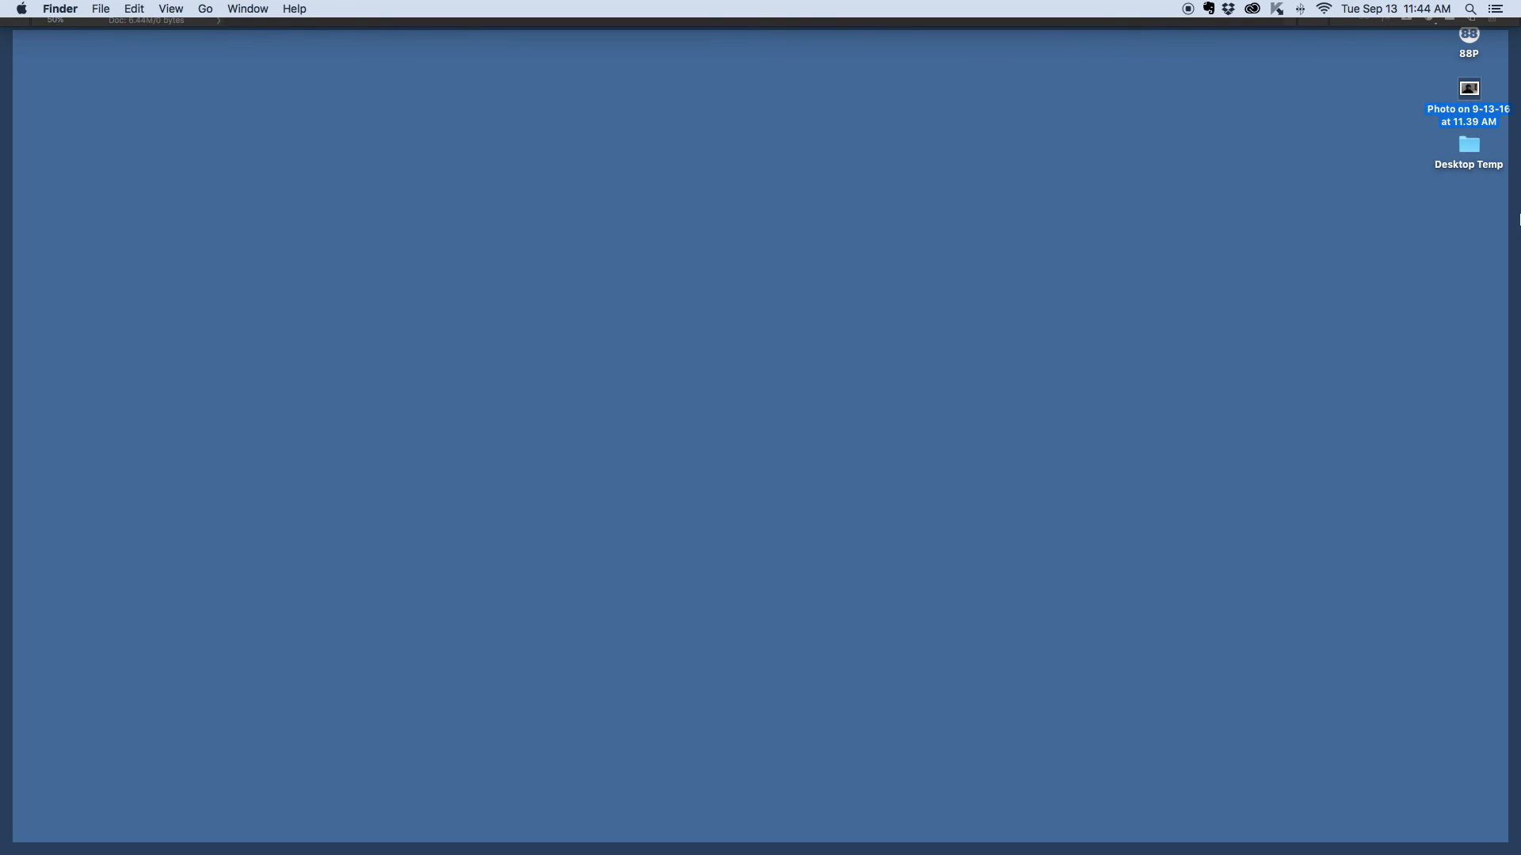
{"action": "left_click_drag", "start_coordinate": [1469, 89], "coordinate": [339, 813]}
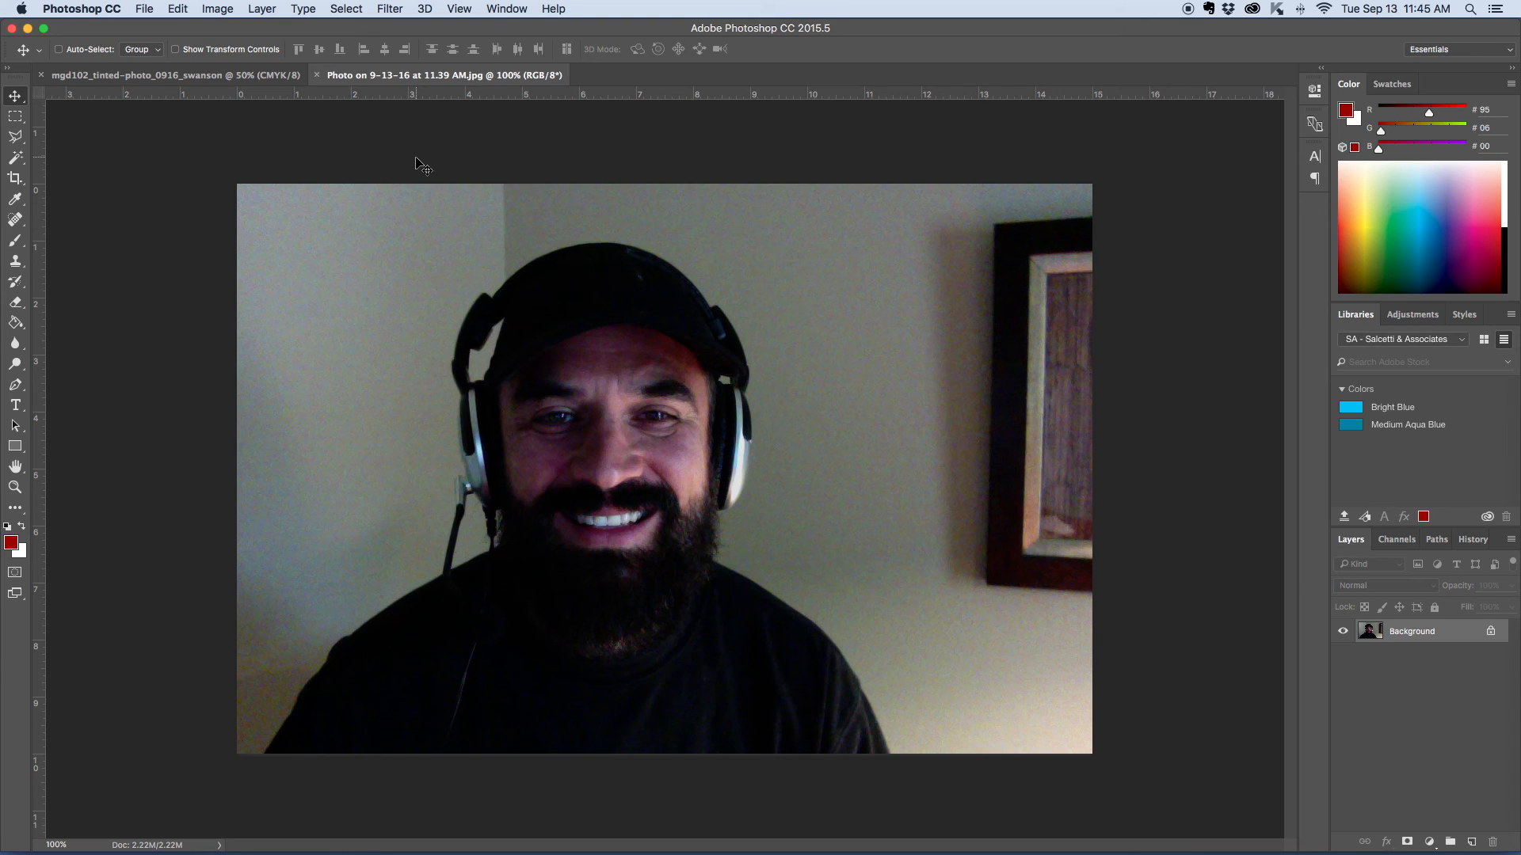
- Brighten the photo with a Levels adjustment, setting the RGB input levels to 1, 1.88 and 255
{"action": "left_click", "coordinate": [216, 9]}
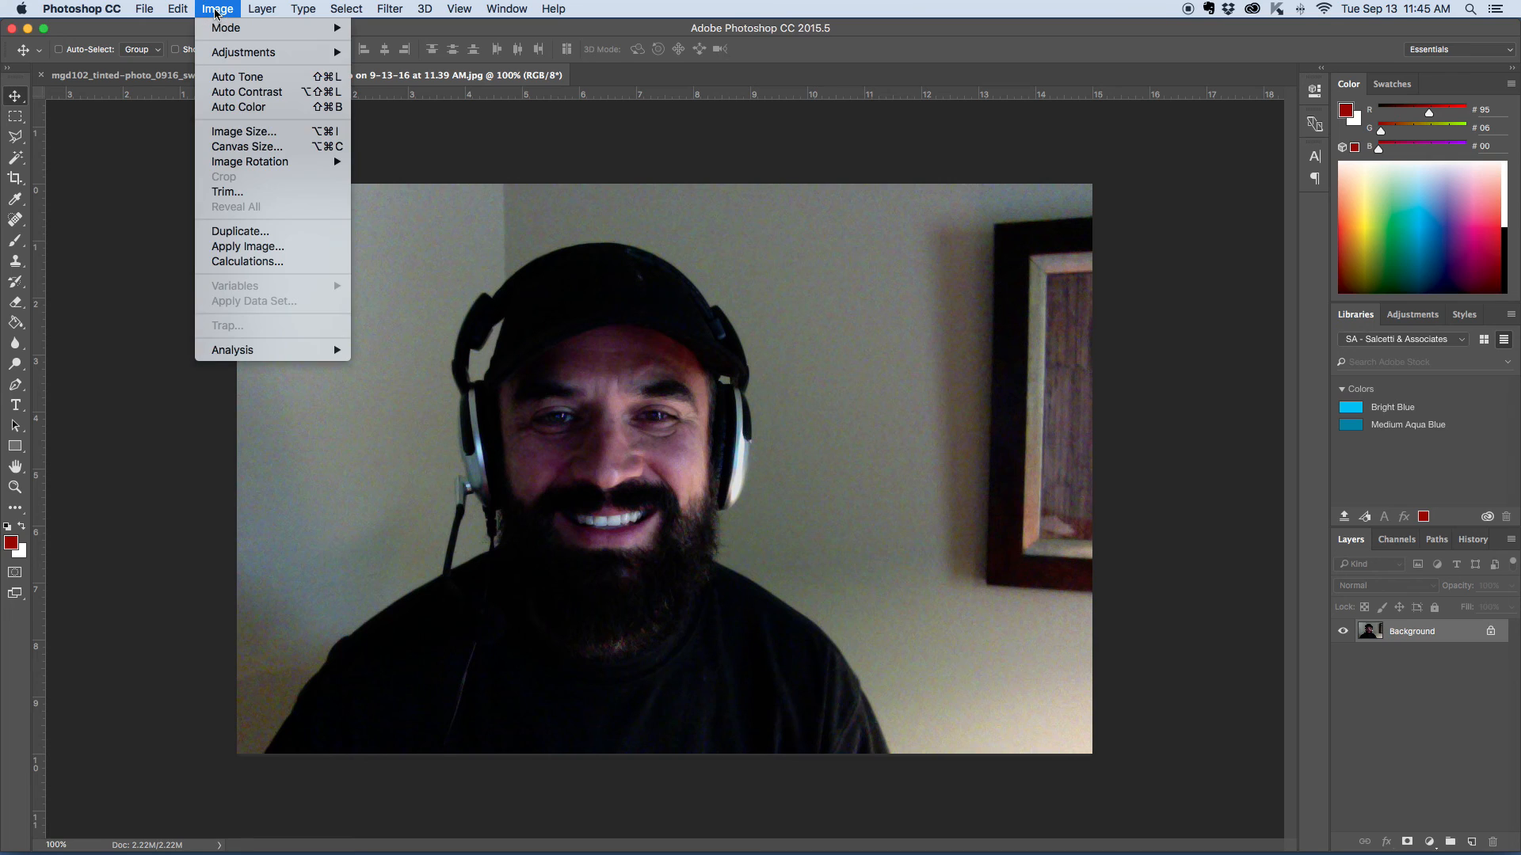
{"action": "mouse_move", "coordinate": [224, 55]}
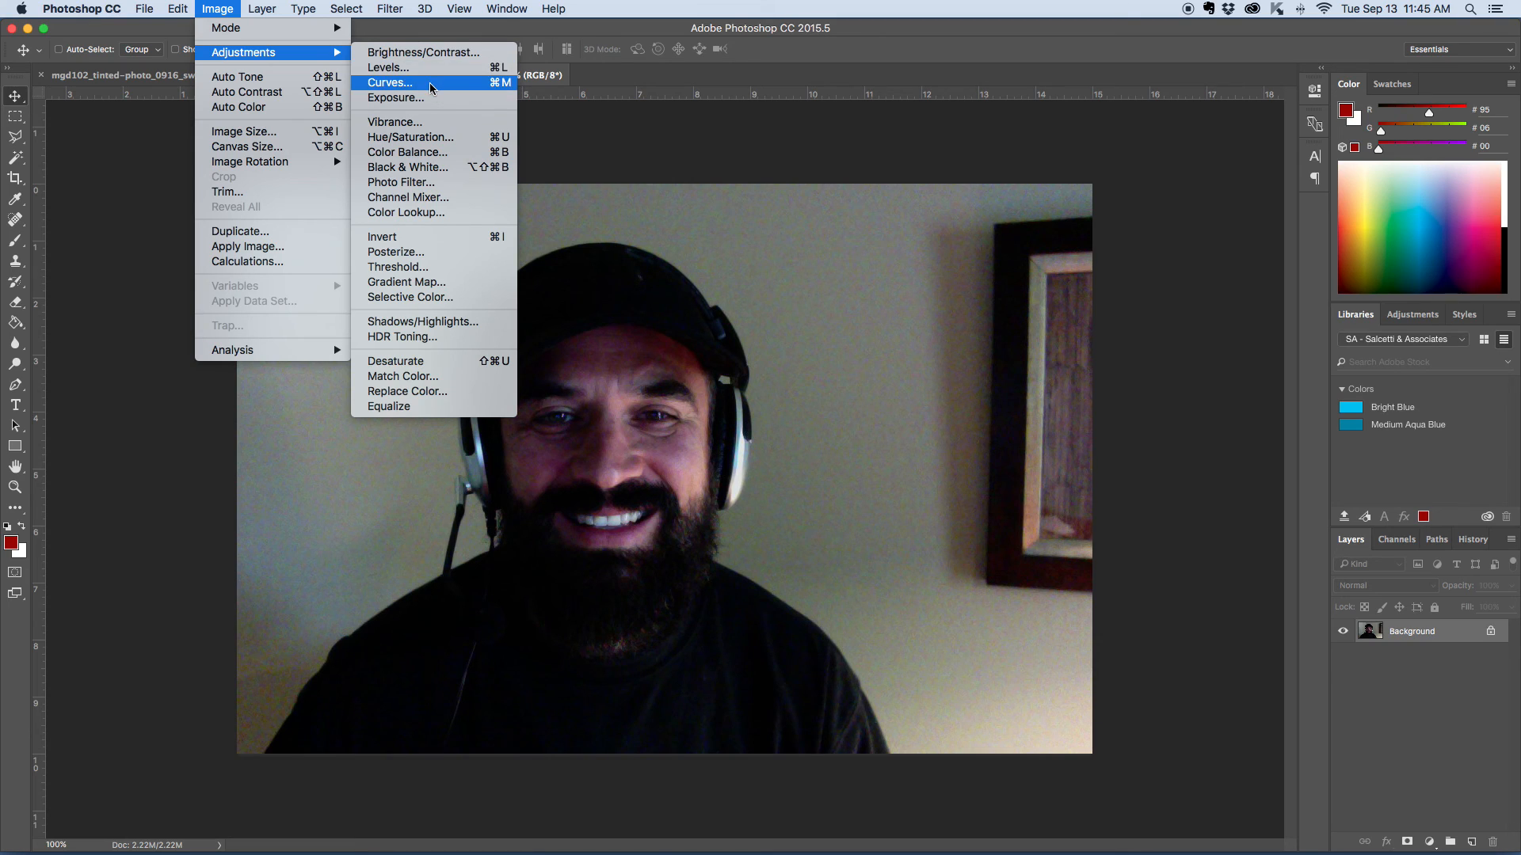
{"action": "left_click", "coordinate": [387, 69]}
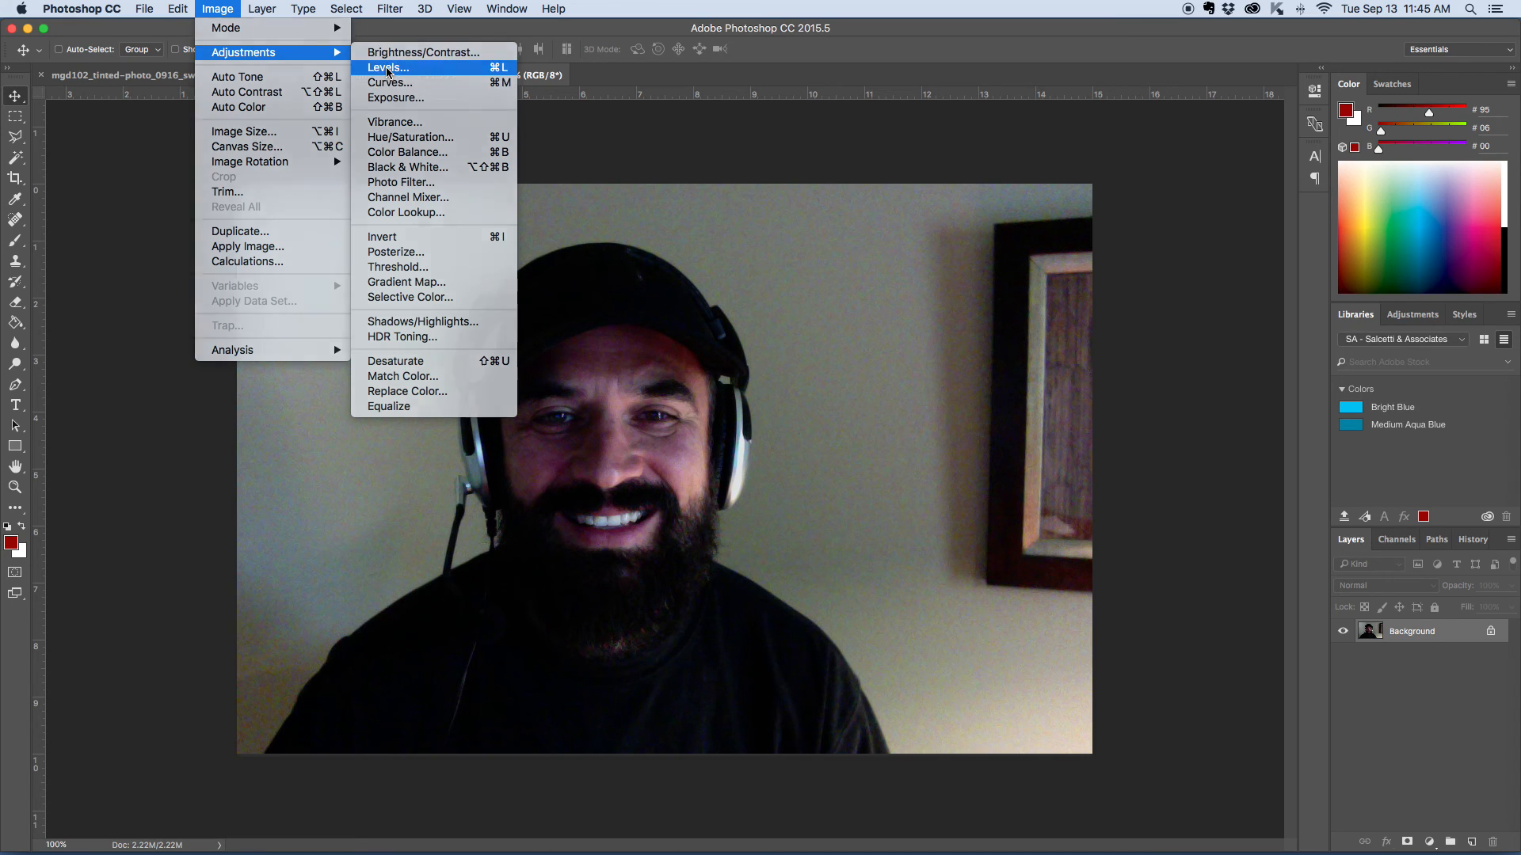
{"action": "left_click_drag", "start_coordinate": [1077, 425], "coordinate": [670, 225]}
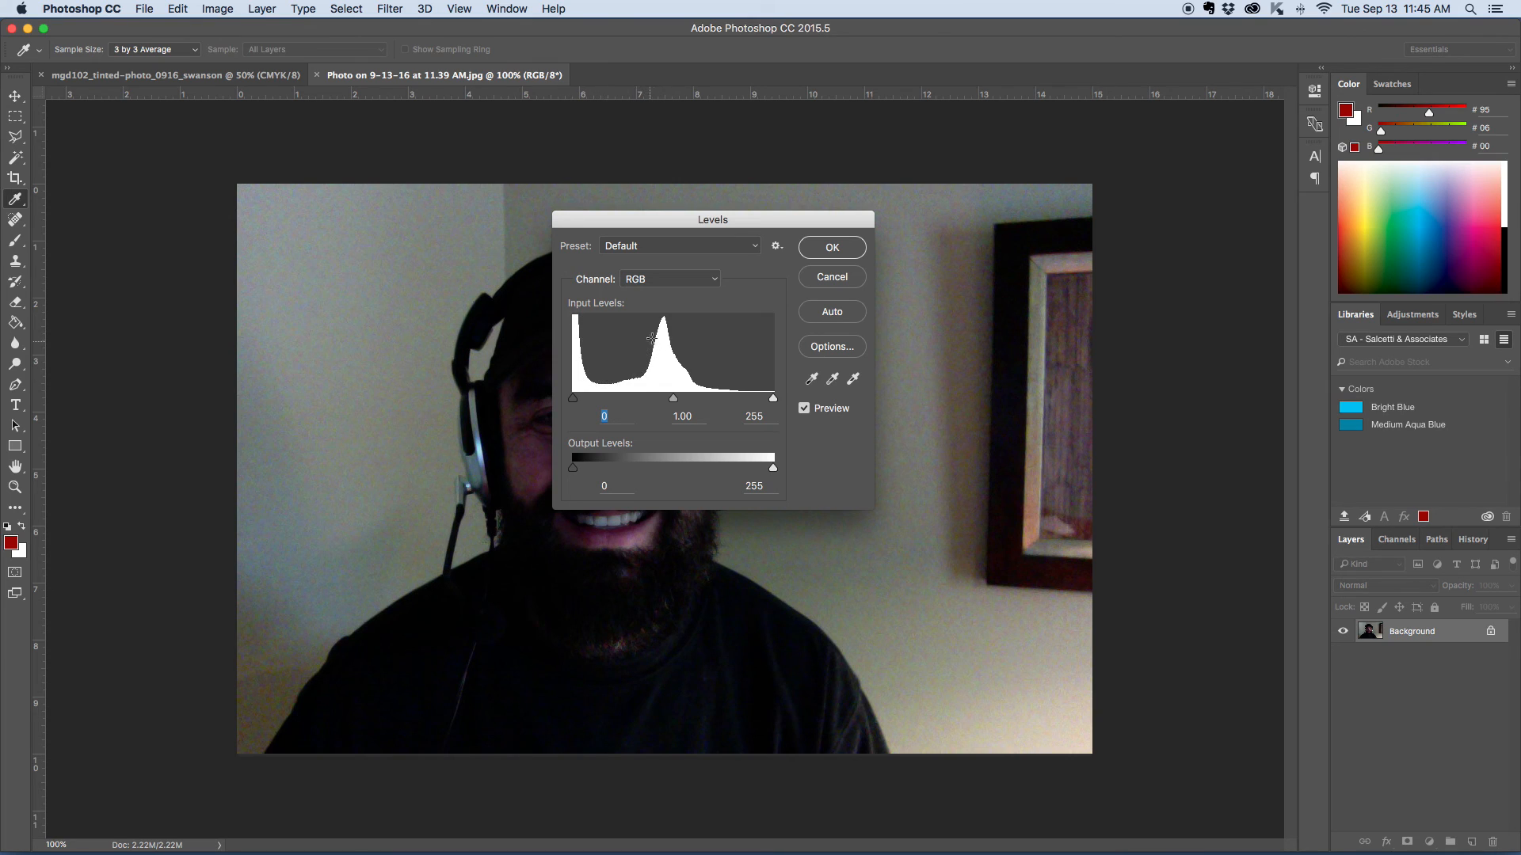
{"action": "mouse_move", "coordinate": [772, 400]}
{"action": "left_mouse_down"}
{"action": "mouse_move", "coordinate": [751, 400]}
{"action": "mouse_move", "coordinate": [781, 404]}
{"action": "left_mouse_up"}
{"action": "left_click_drag", "start_coordinate": [673, 400], "coordinate": [637, 404]}
{"action": "left_click_drag", "start_coordinate": [634, 221], "coordinate": [965, 230]}
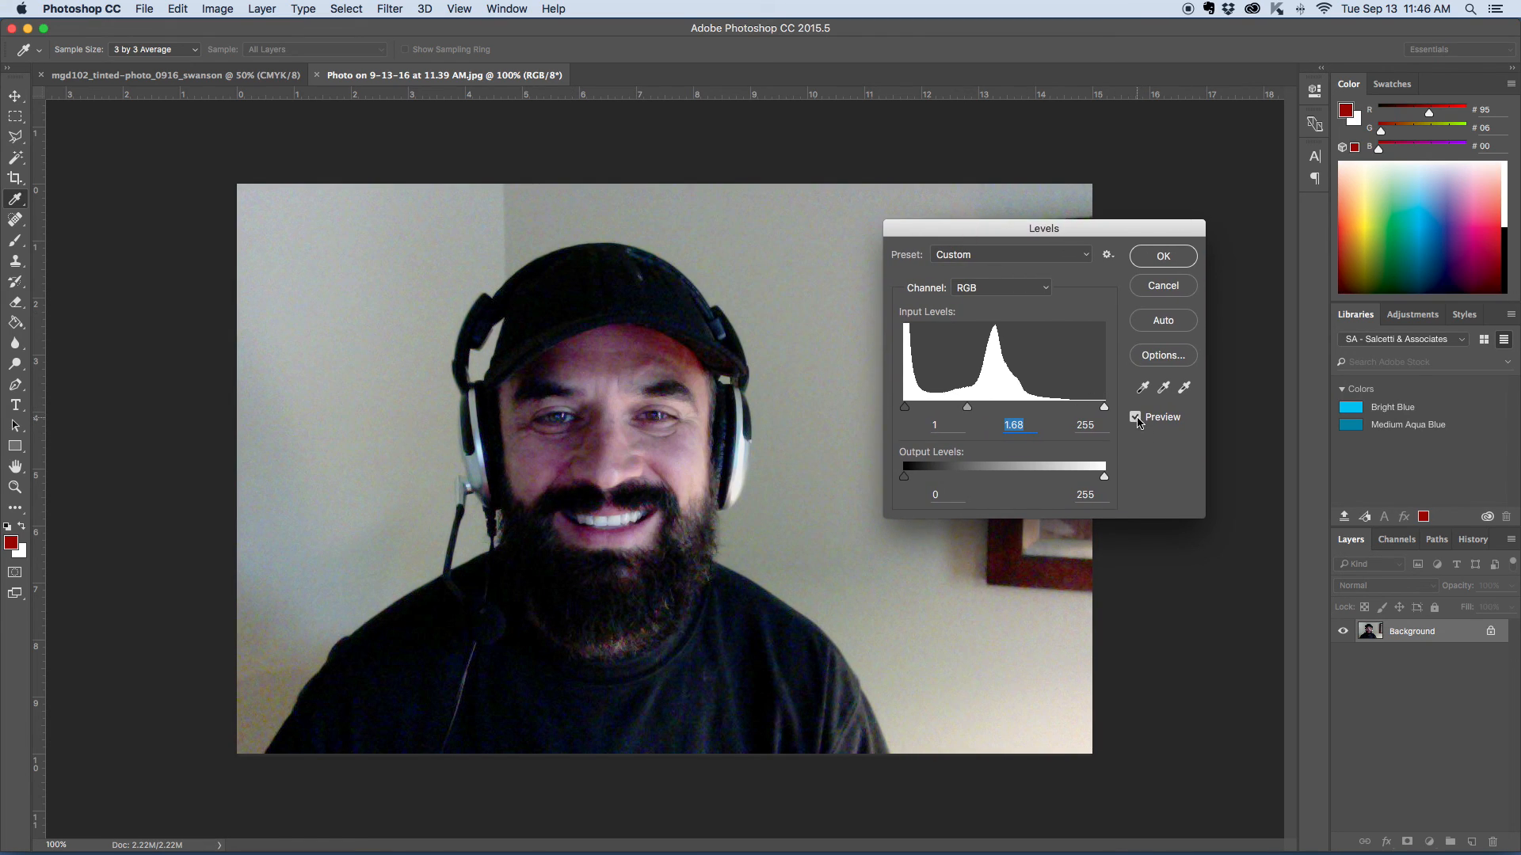
{"action": "mouse_move", "coordinate": [967, 407]}
{"action": "left_mouse_down"}
{"action": "mouse_move", "coordinate": [981, 411]}
{"action": "mouse_move", "coordinate": [959, 412]}
{"action": "left_mouse_up"}
{"action": "left_click", "coordinate": [1176, 259]}
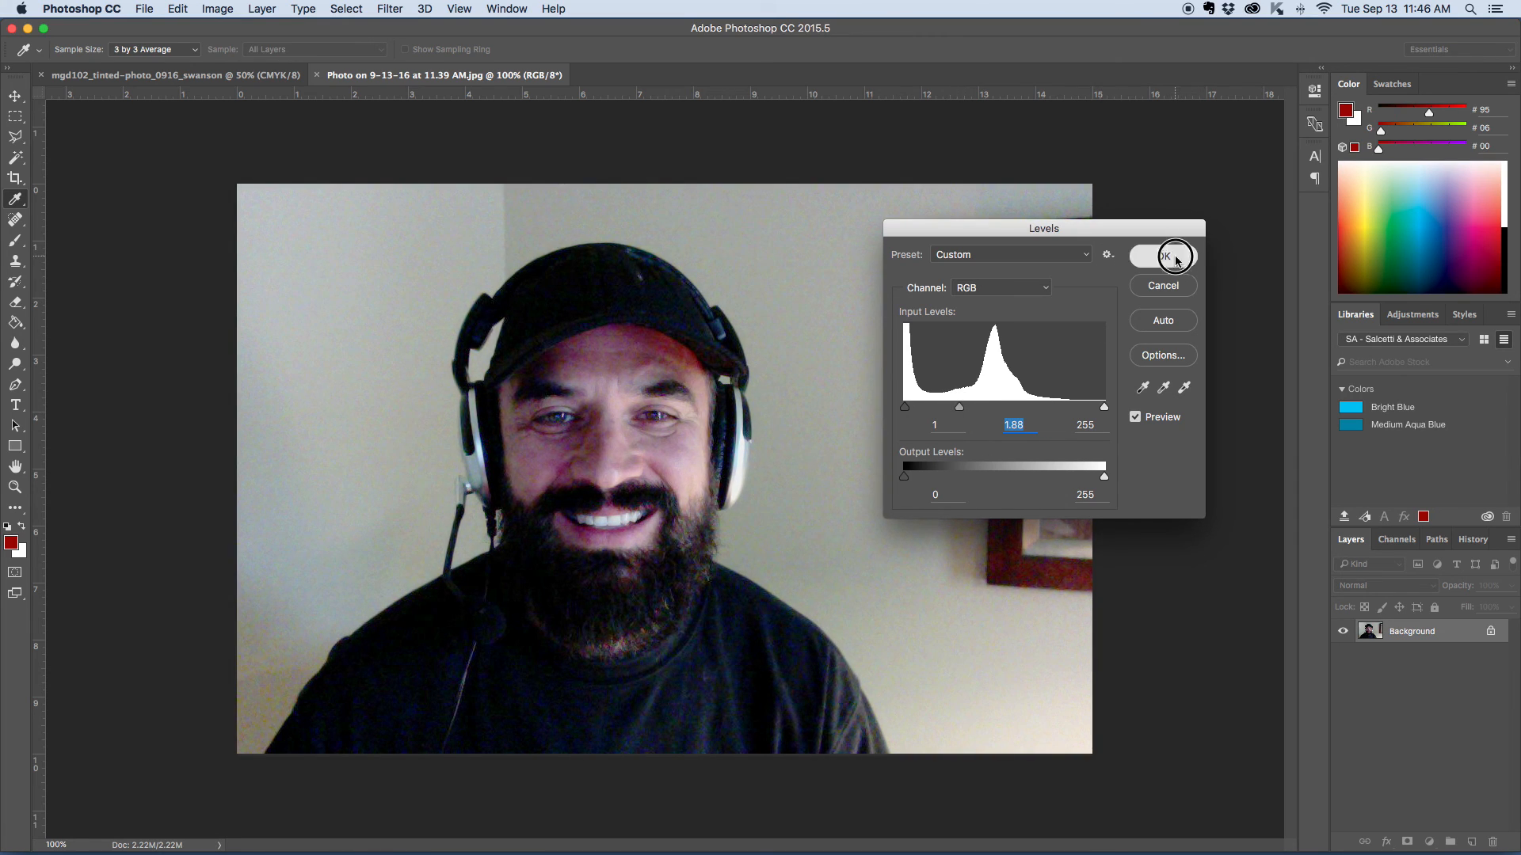
{"action": "key", "text": "v"}
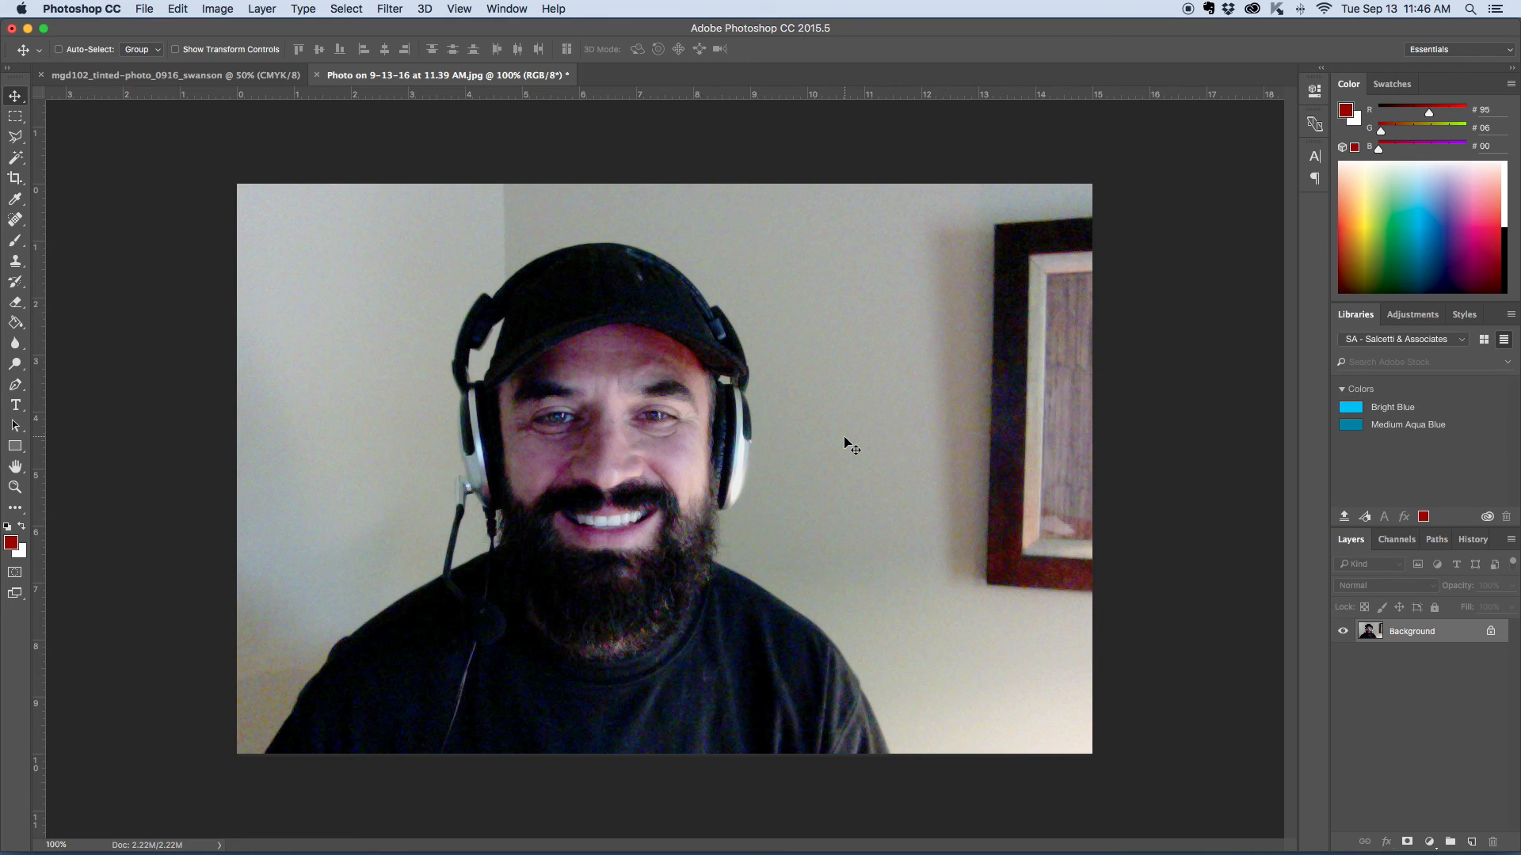
- Apply a Curves adjustment with the white point pulled slightly inward and a midtone point at input 119, output 108
{"action": "left_click", "coordinate": [218, 10]}
{"action": "mouse_move", "coordinate": [230, 52]}
{"action": "left_click", "coordinate": [398, 84]}
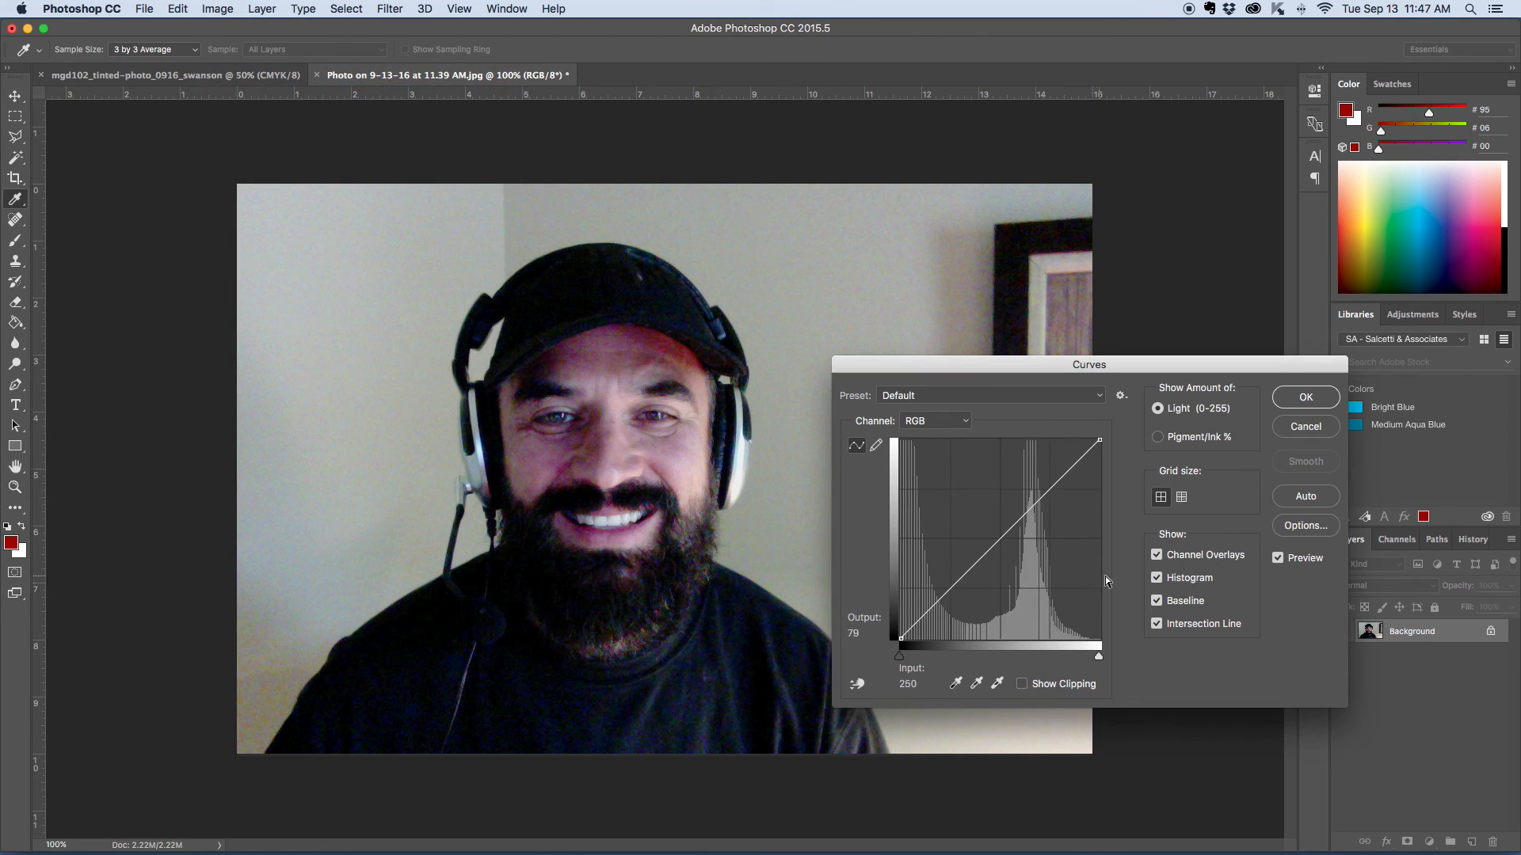
{"action": "mouse_move", "coordinate": [1099, 439]}
{"action": "left_mouse_down"}
{"action": "mouse_move", "coordinate": [967, 431]}
{"action": "mouse_move", "coordinate": [1096, 438]}
{"action": "left_mouse_up"}
{"action": "left_click_drag", "start_coordinate": [989, 550], "coordinate": [975, 541]}
{"action": "left_click_drag", "start_coordinate": [984, 548], "coordinate": [993, 555]}
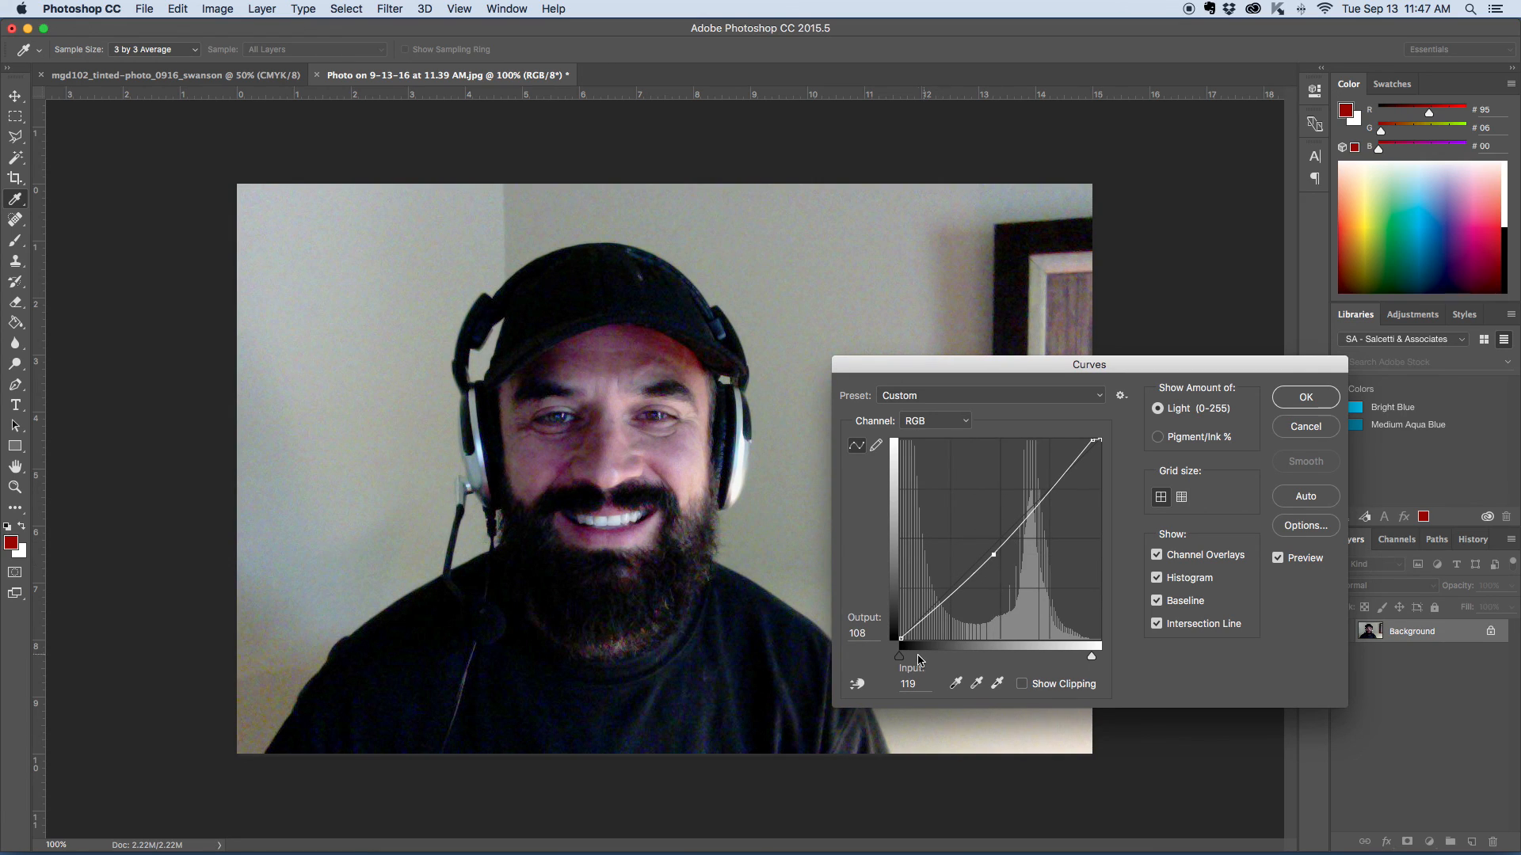
{"action": "left_click", "coordinate": [1306, 397]}
{"action": "key", "text": "v"}
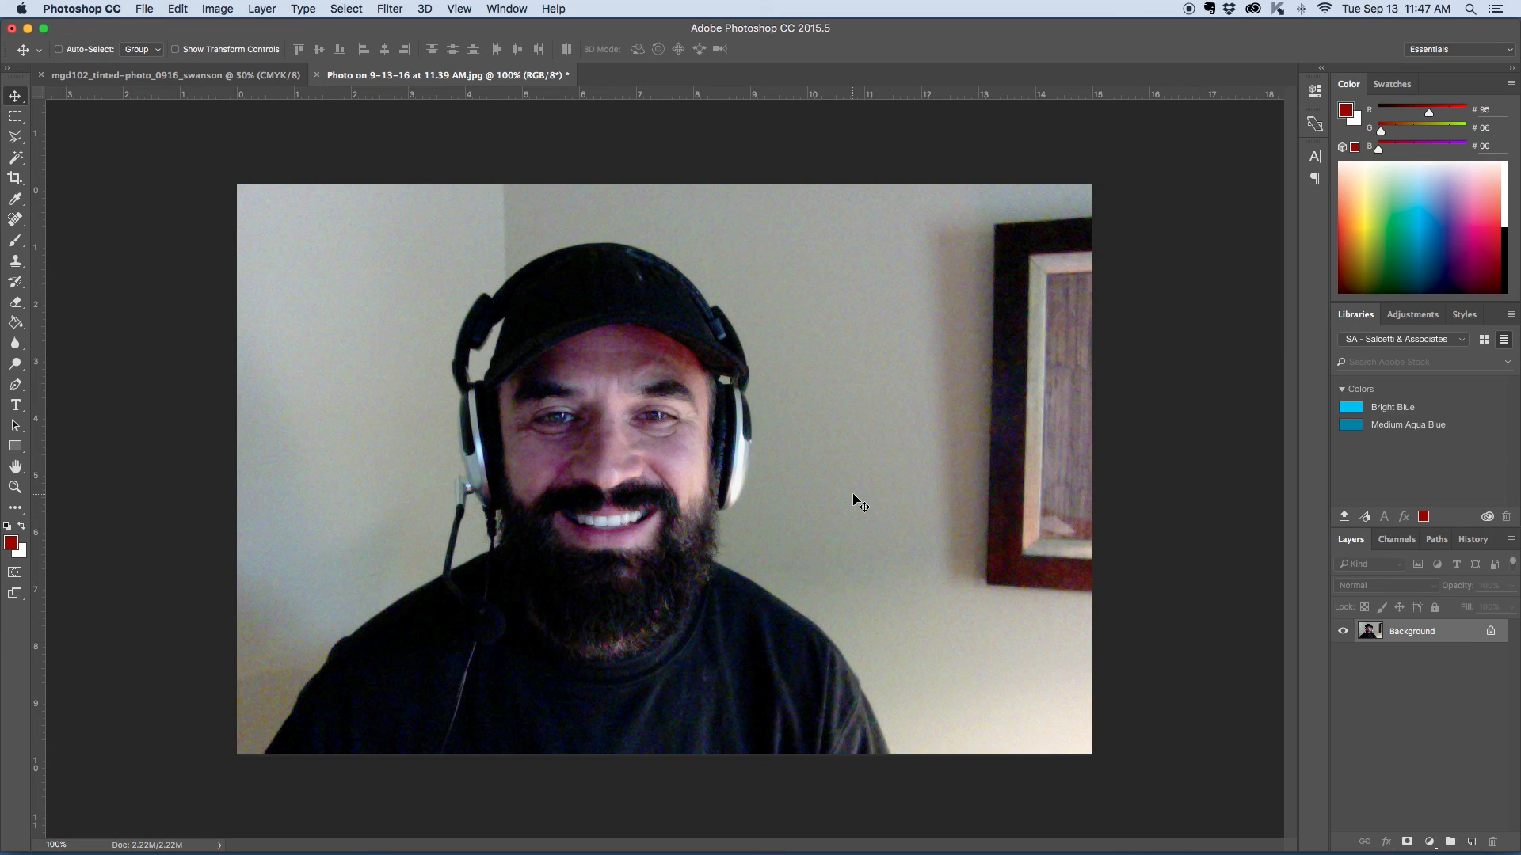
- Activate the Clone Stamp tool and set its brush size to 31 px
{"action": "left_click", "coordinate": [15, 262]}
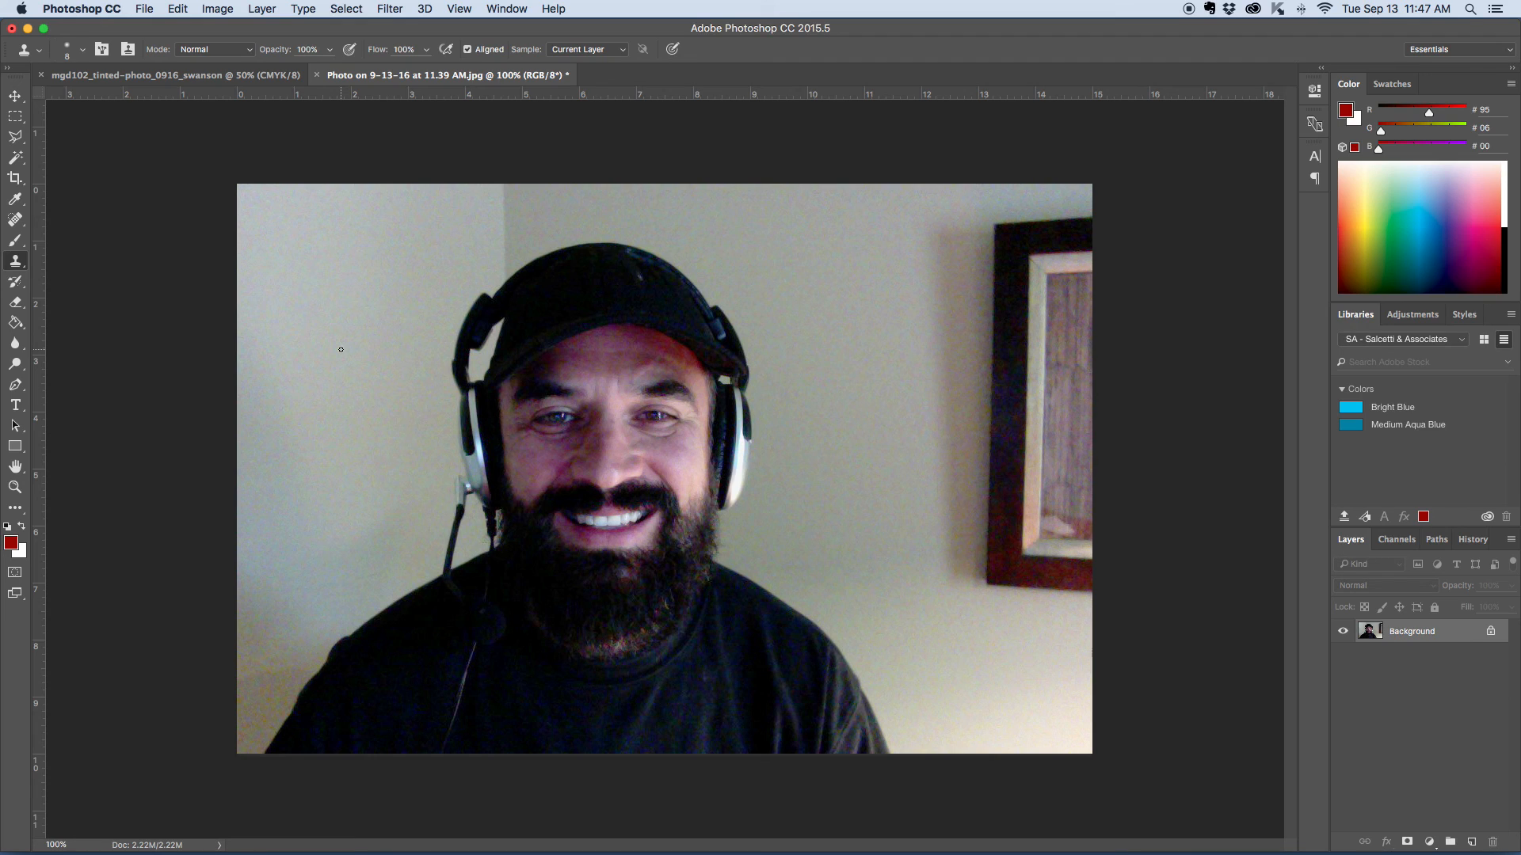
{"action": "left_click", "coordinate": [83, 52]}
{"action": "left_click", "coordinate": [105, 98]}
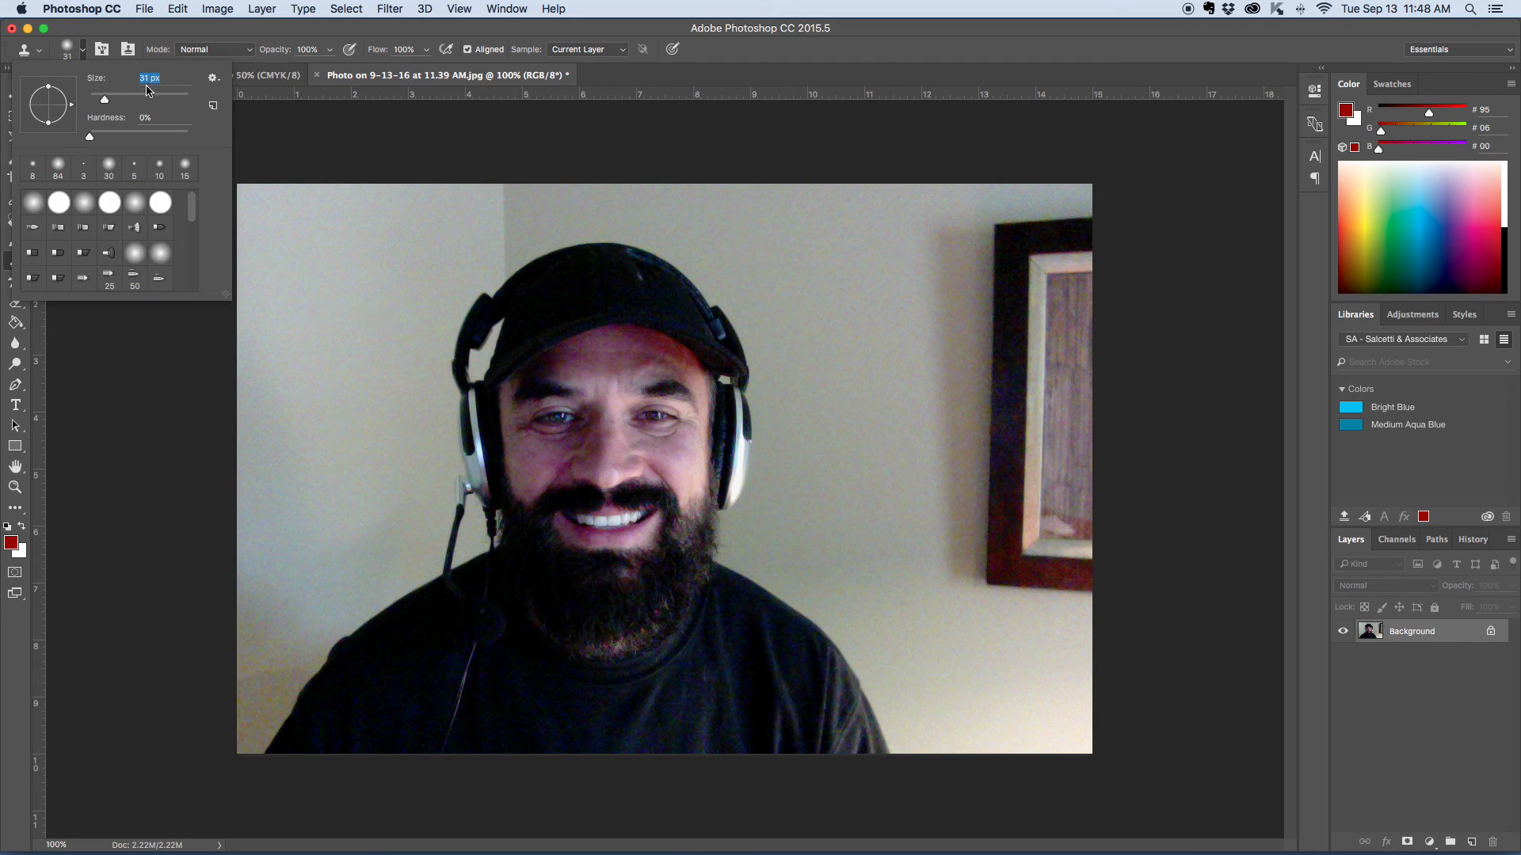
{"action": "left_click", "coordinate": [83, 54]}
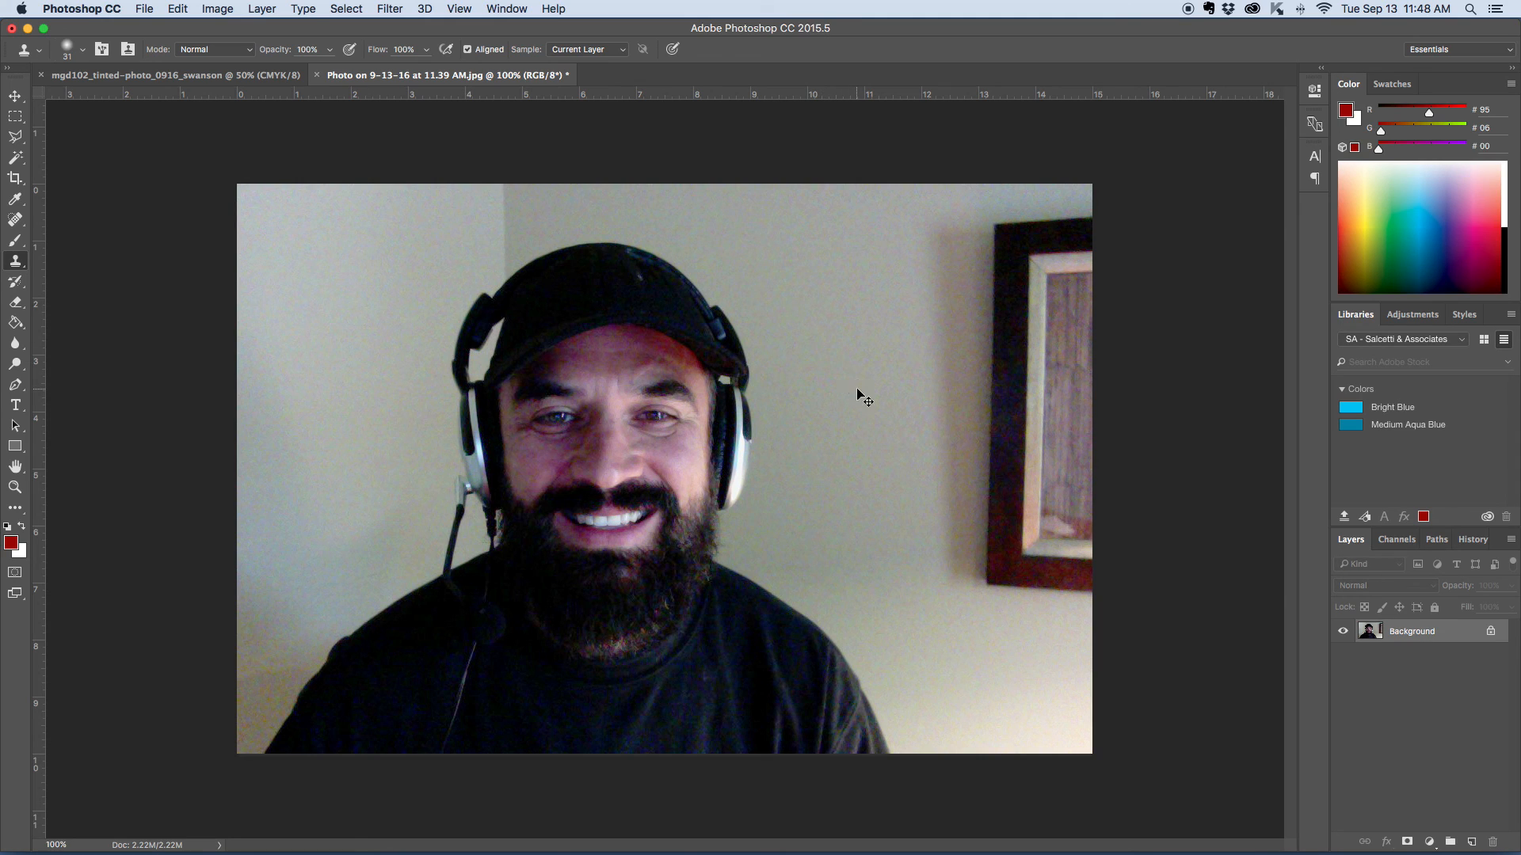
- Clone dark fabric over the light scratch-like mark on the front of the black cap
{"action": "key", "text": "super+equal"}
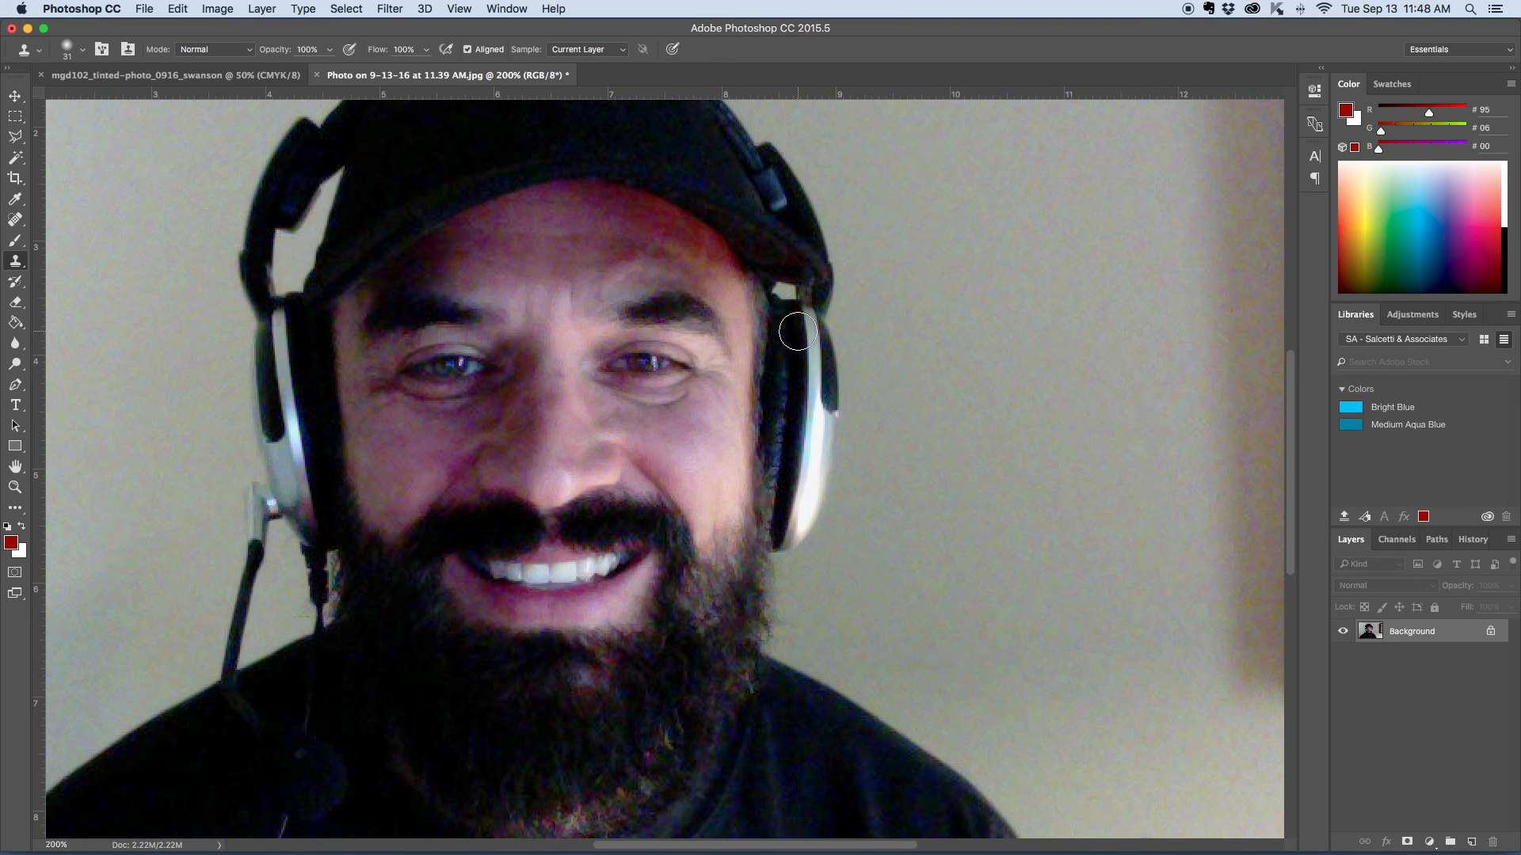
{"action": "left_click_drag", "start_coordinate": [798, 331], "coordinate": [1004, 525]}
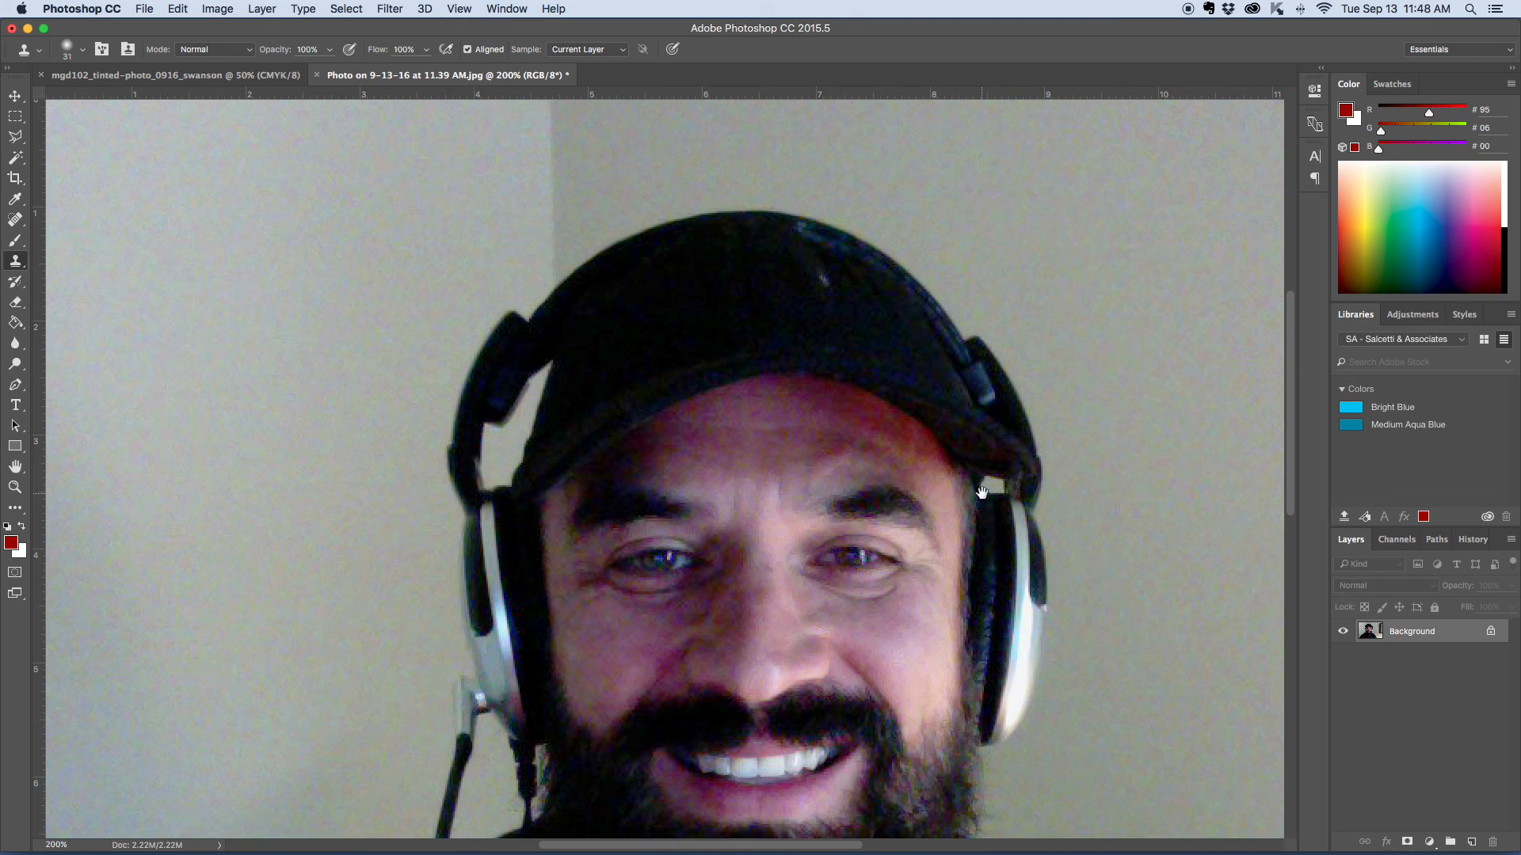
{"action": "left_click_drag", "start_coordinate": [991, 509], "coordinate": [934, 397]}
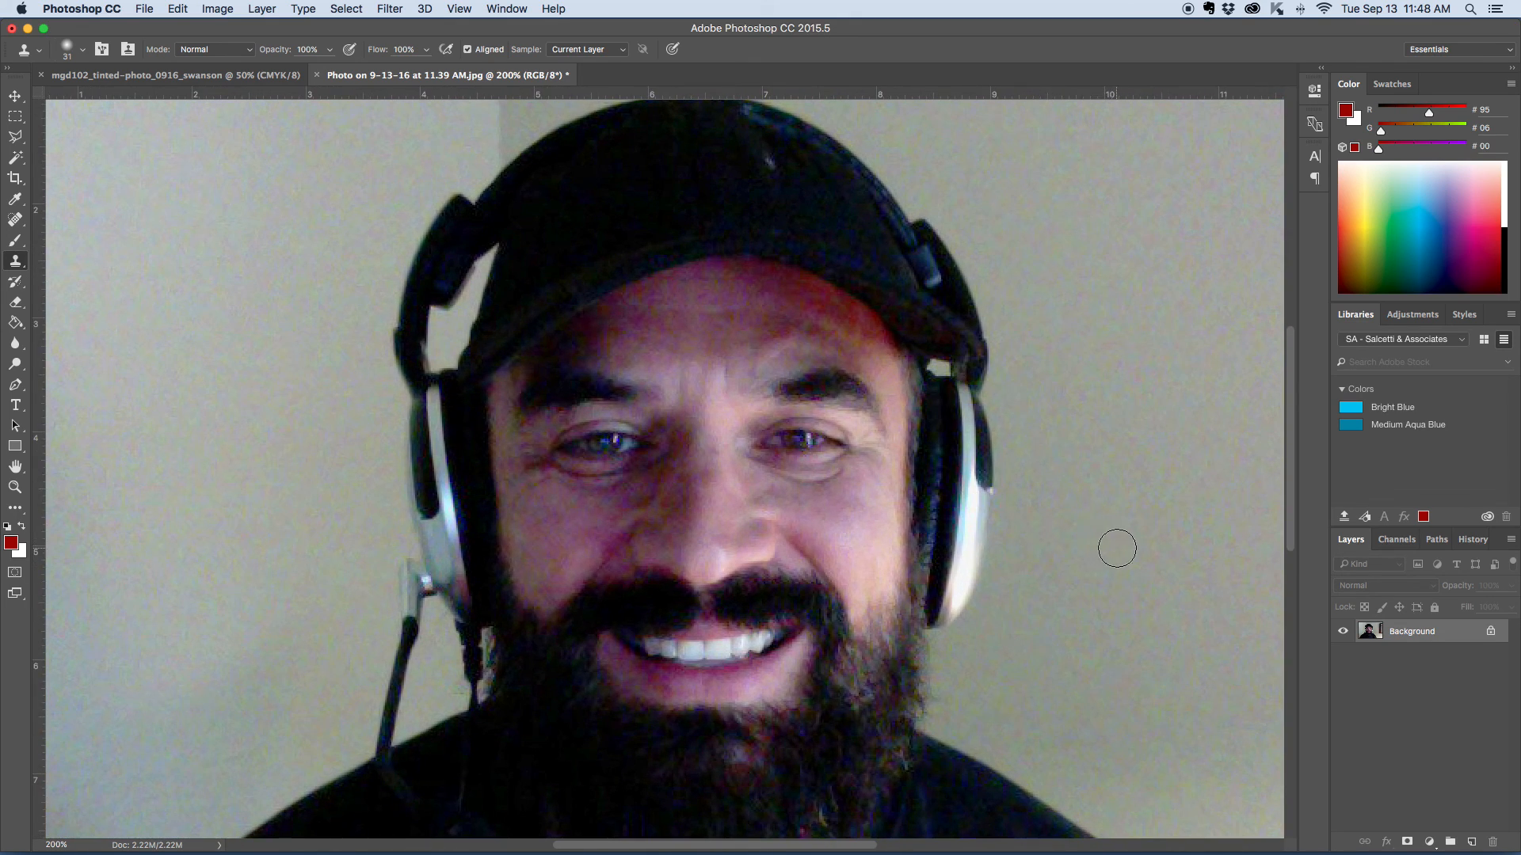
{"action": "left_click_drag", "start_coordinate": [1096, 422], "coordinate": [1080, 583]}
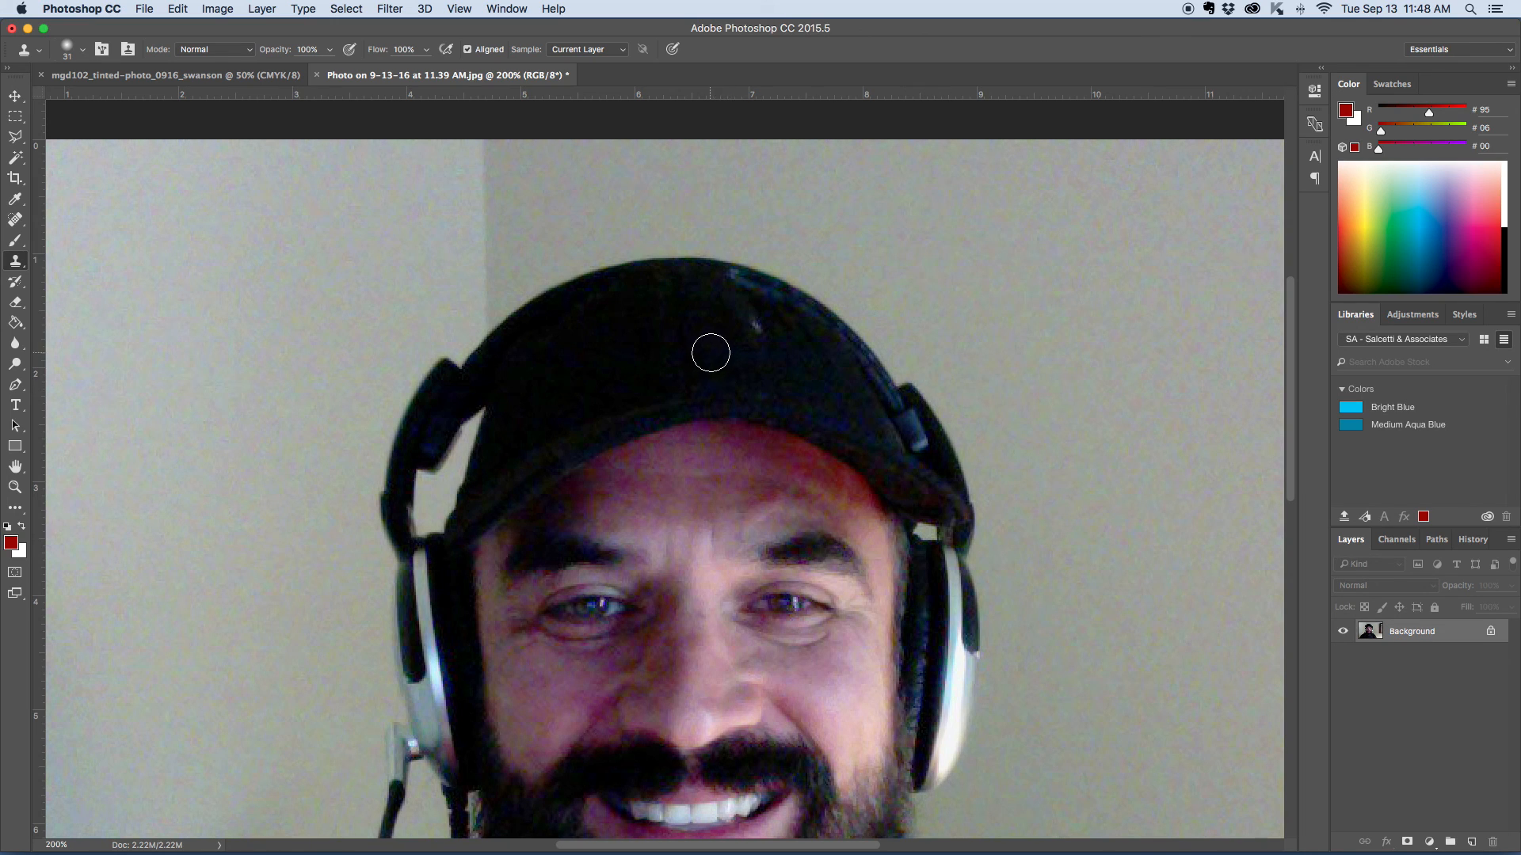
{"action": "key", "text": "super+plus"}
{"action": "key", "text": "space"}
{"action": "left_click_drag", "start_coordinate": [985, 319], "coordinate": [948, 357]}
{"action": "left_click_drag", "start_coordinate": [877, 396], "coordinate": [784, 462]}
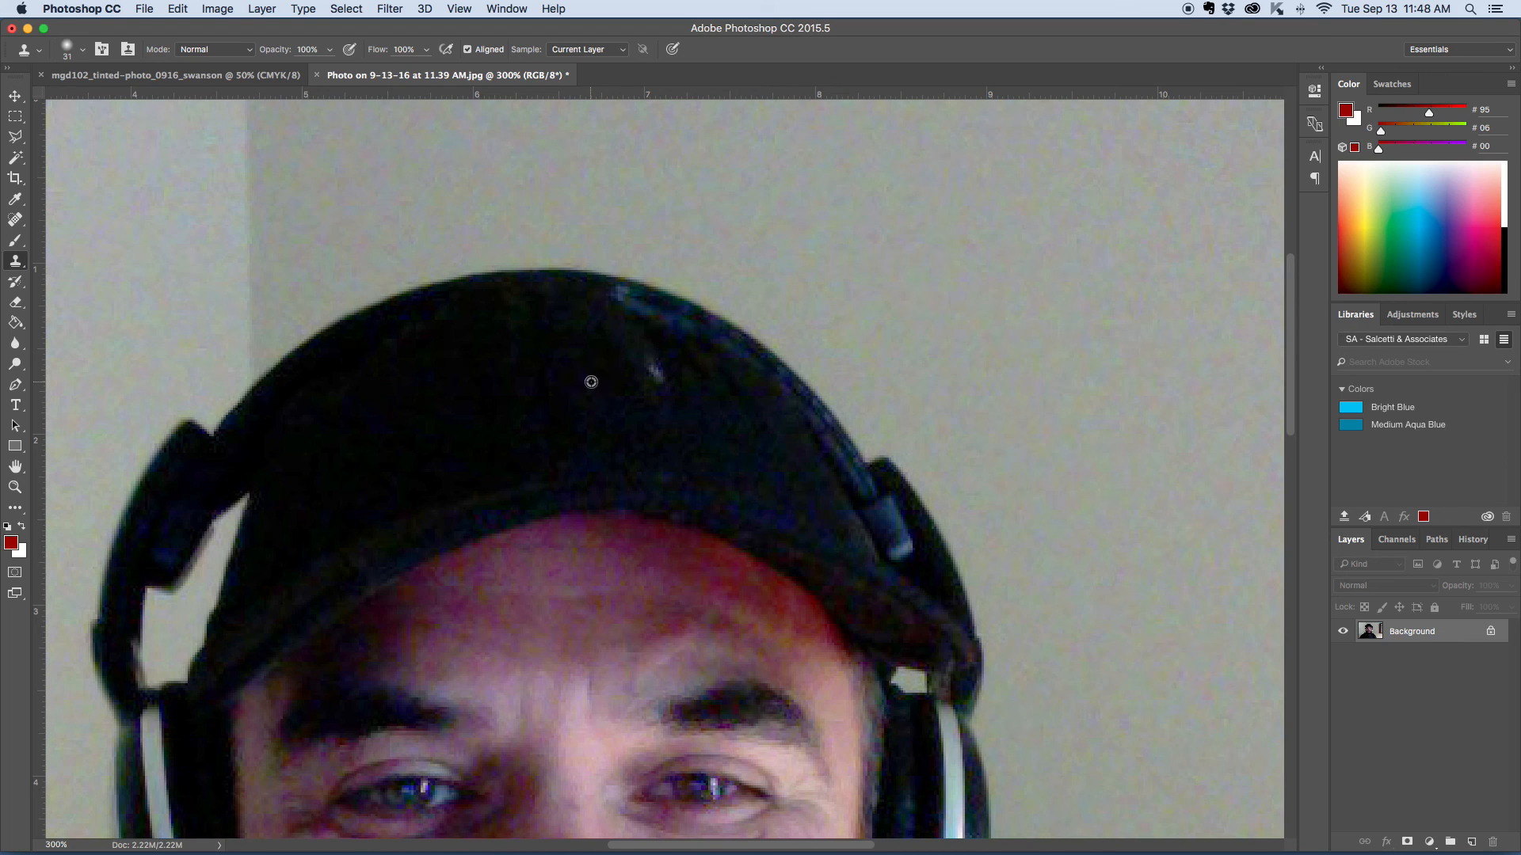
{"action": "left_click_drag", "start_coordinate": [587, 382], "coordinate": [655, 367]}
{"action": "left_click_drag", "start_coordinate": [655, 369], "coordinate": [652, 374]}
- Set the Clone Stamp brush size to 15 px for retouching the face
{"action": "scroll", "coordinate": [1039, 402], "scroll_direction": "down", "scroll_amount": 5}
{"action": "scroll", "coordinate": [1039, 403], "scroll_direction": "down", "scroll_amount": 2}
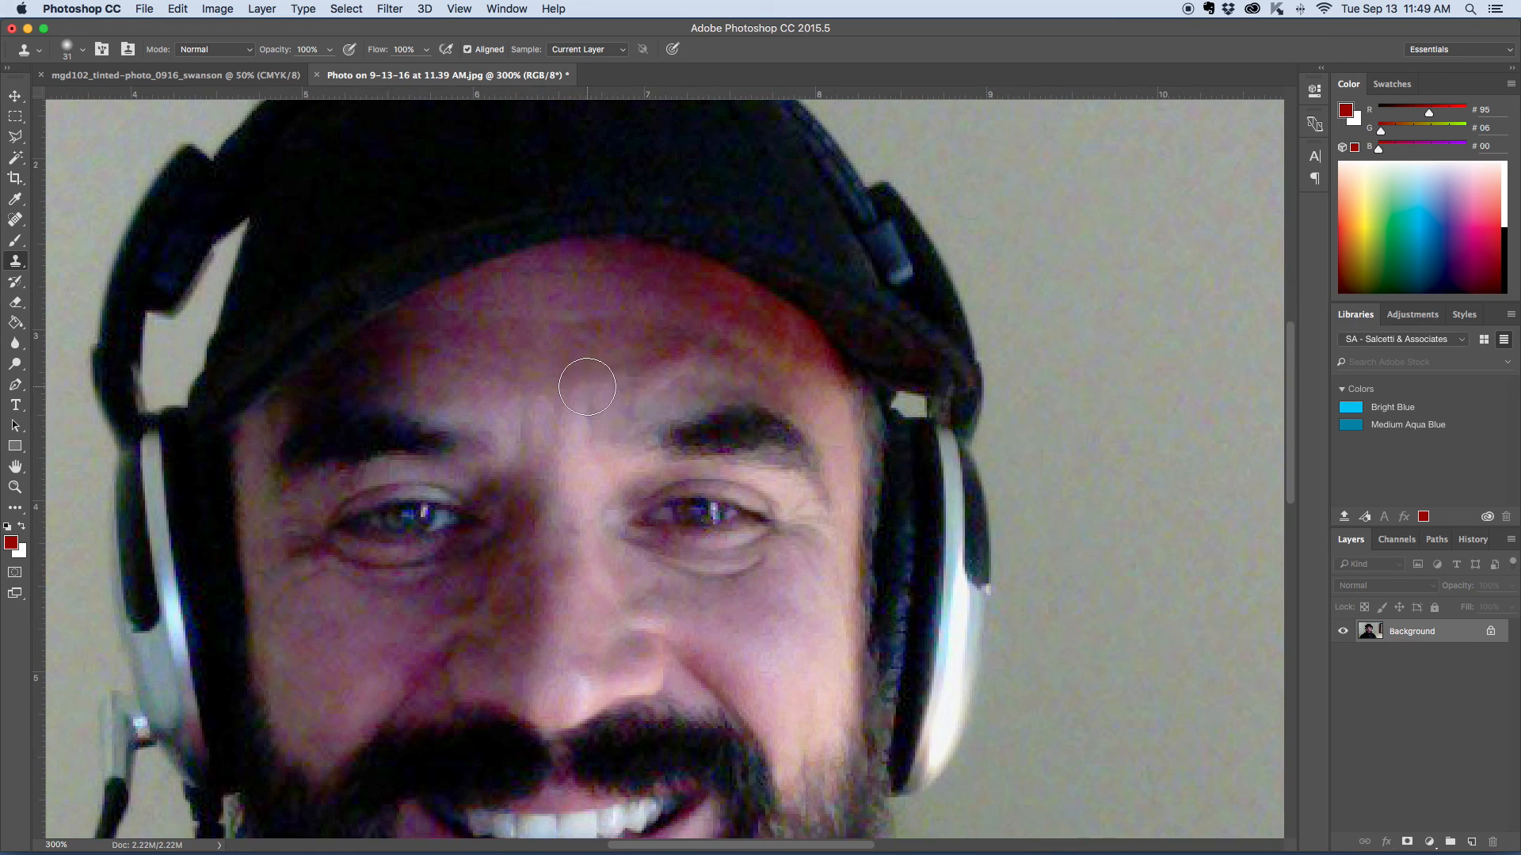
{"action": "left_click", "coordinate": [84, 52]}
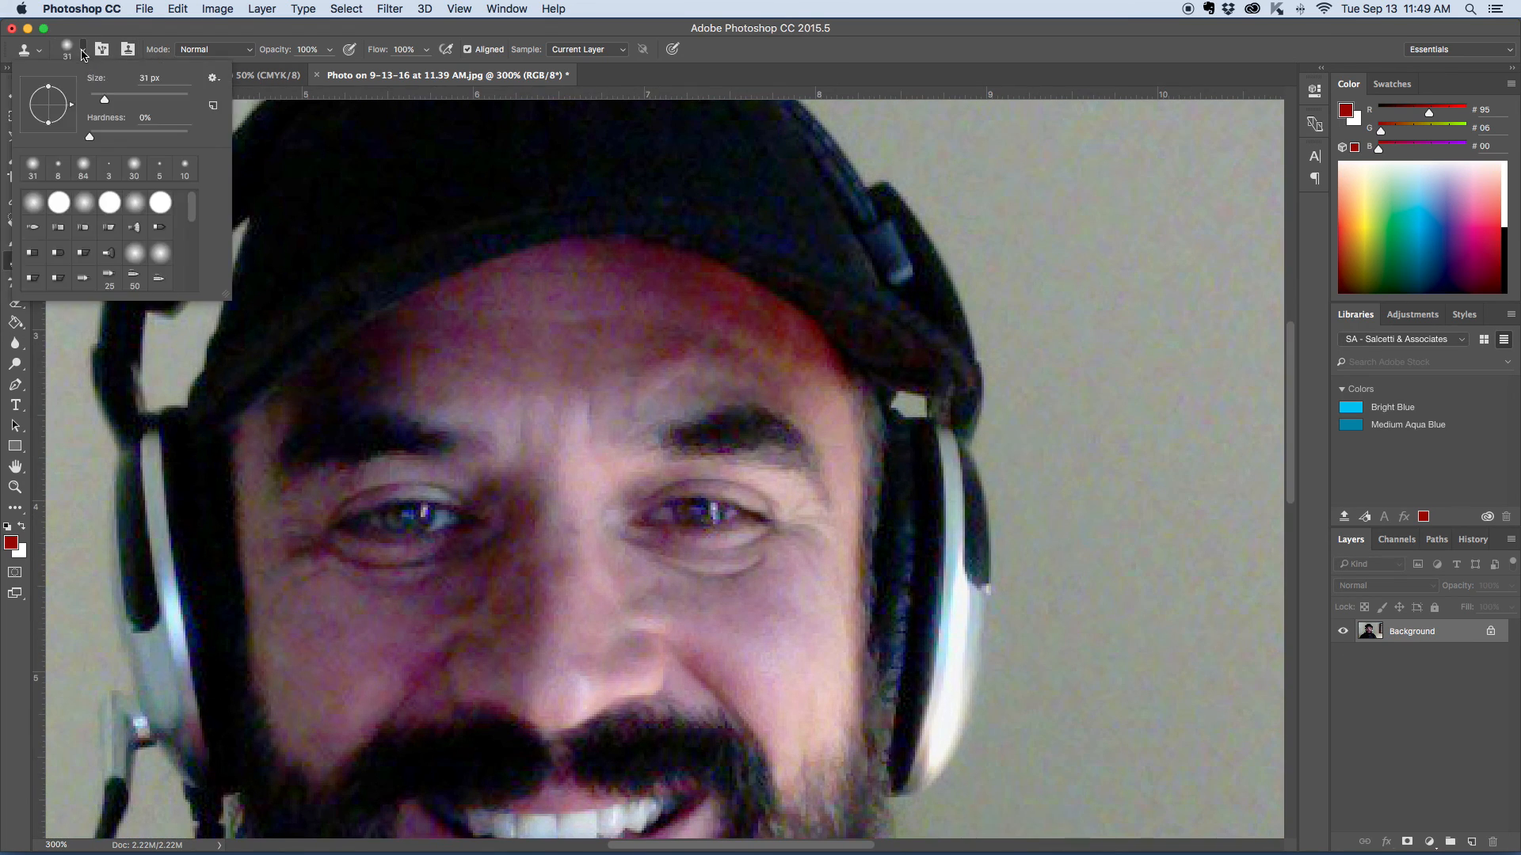
{"action": "double_click", "coordinate": [146, 77]}
{"action": "type", "text": "15"}
{"action": "key", "text": "Return"}
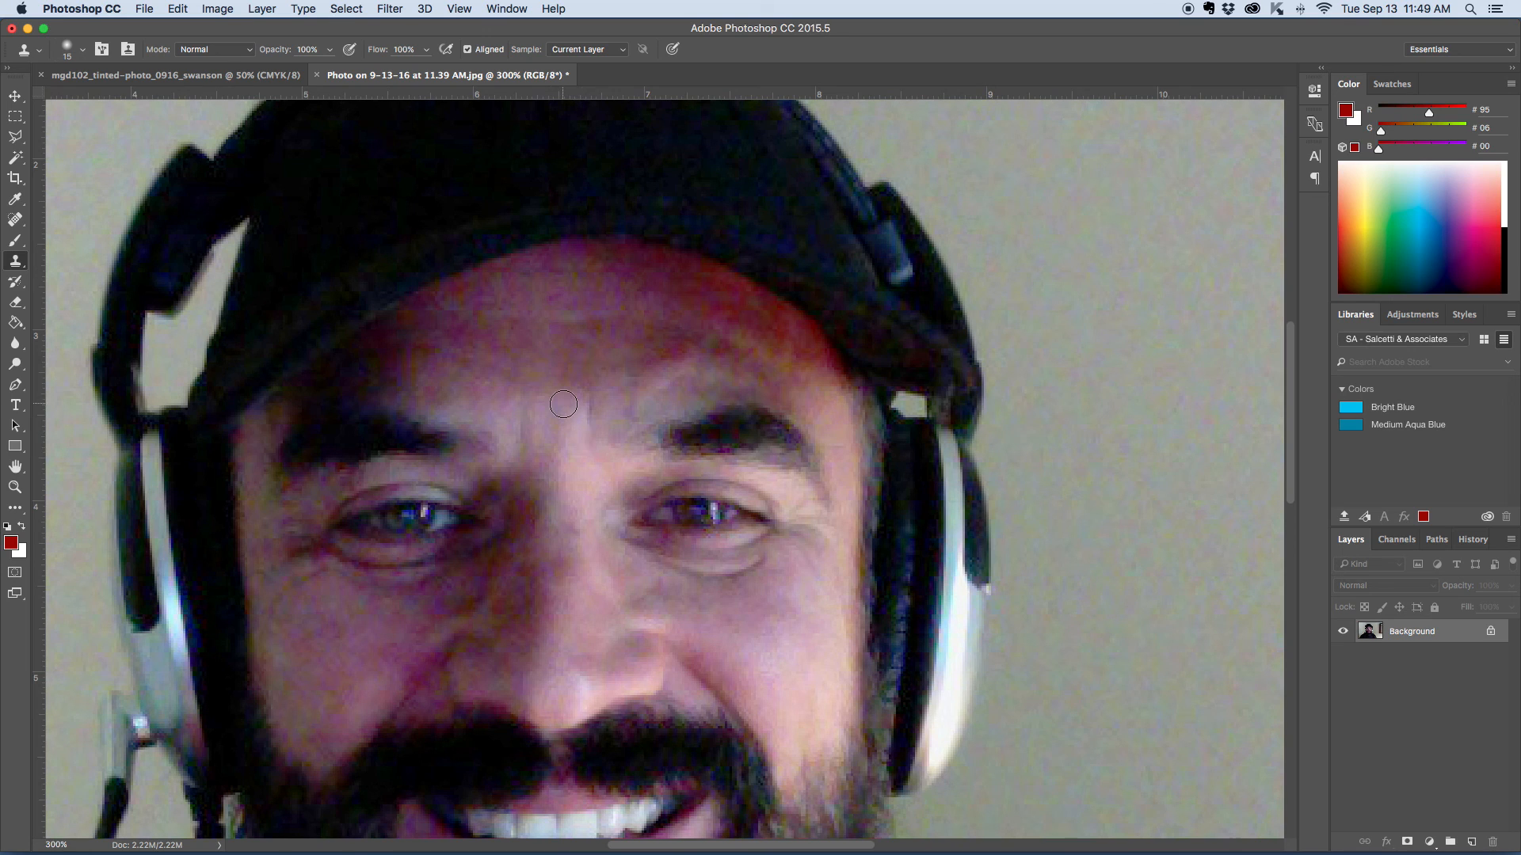
- Clone nearby skin over the vertical crease above the nose, beside the eyebrow on the brighter side of the face
{"action": "key", "text": "super+equal"}
{"action": "key", "text": "super+equal"}
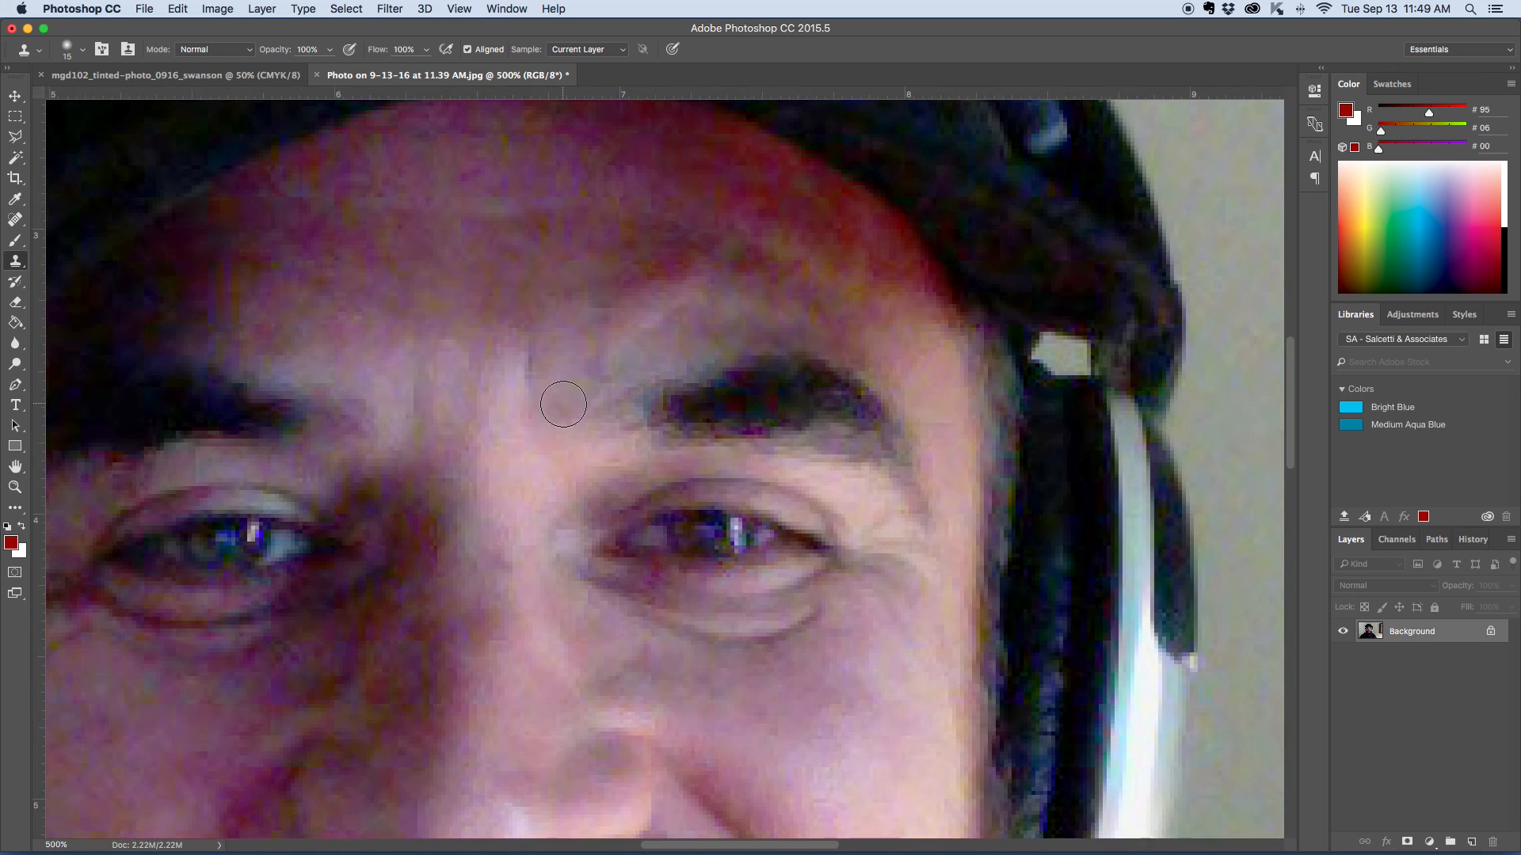
{"action": "left_click", "coordinate": [484, 381], "text": "alt"}
{"action": "left_click", "coordinate": [523, 364]}
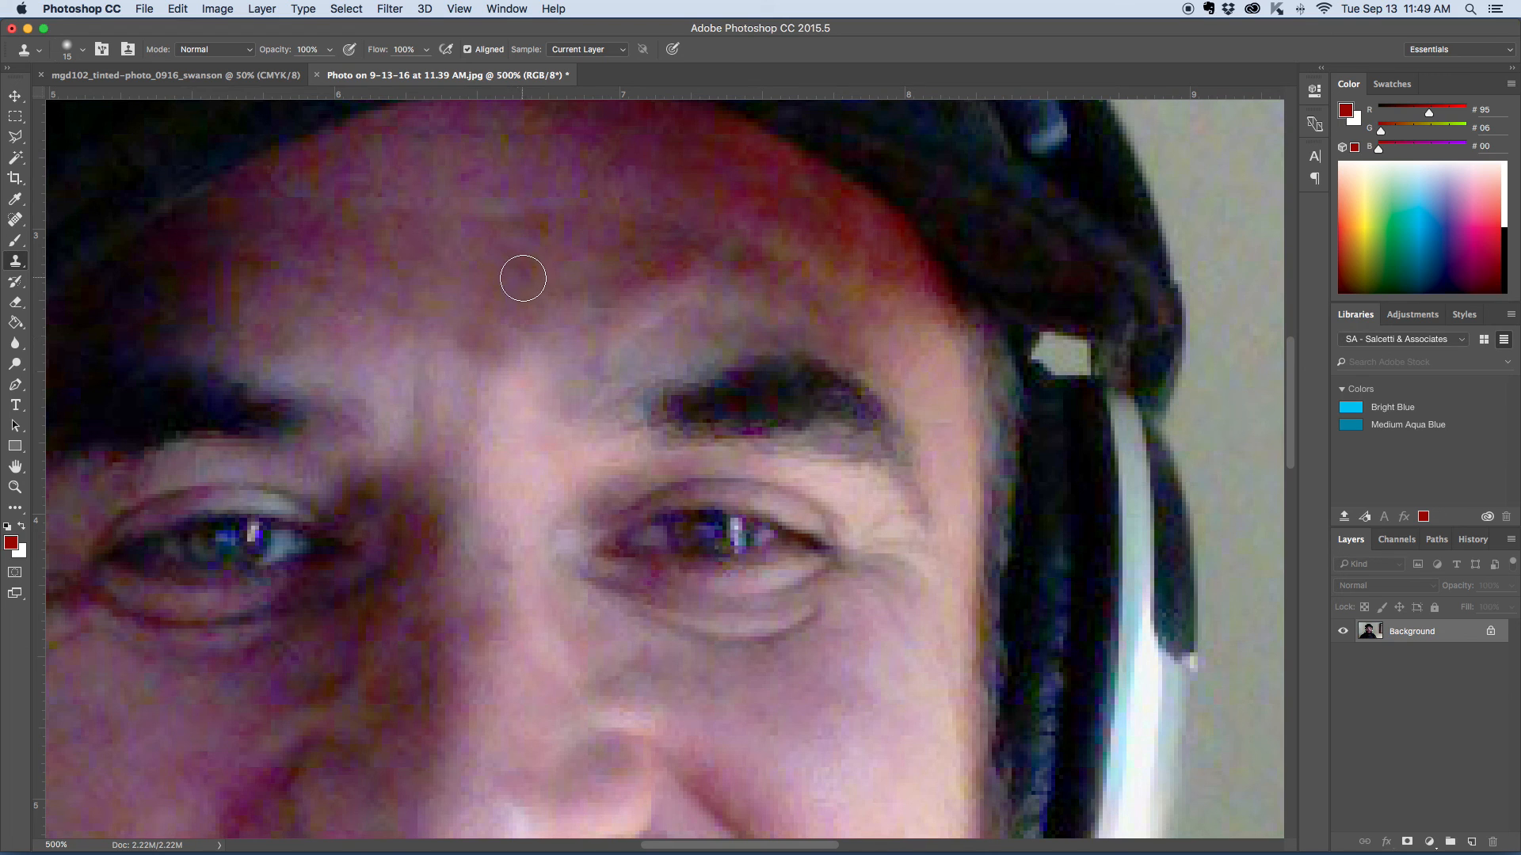
{"action": "key", "text": "super+minus"}
{"action": "key", "text": "super+minus"}
{"action": "key", "text": "super+minus"}
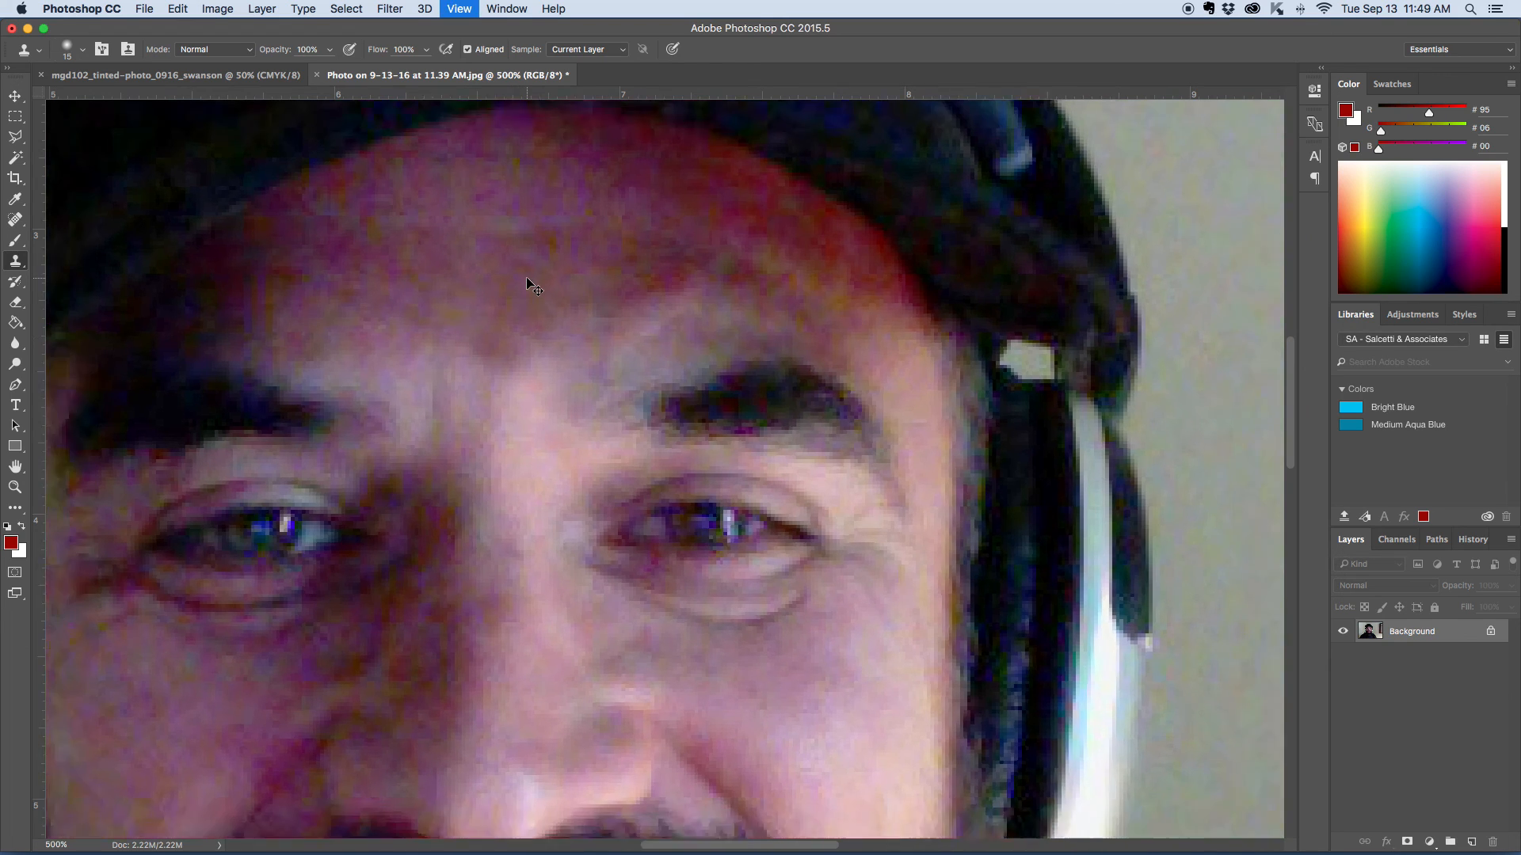
{"action": "key", "text": "super+minus"}
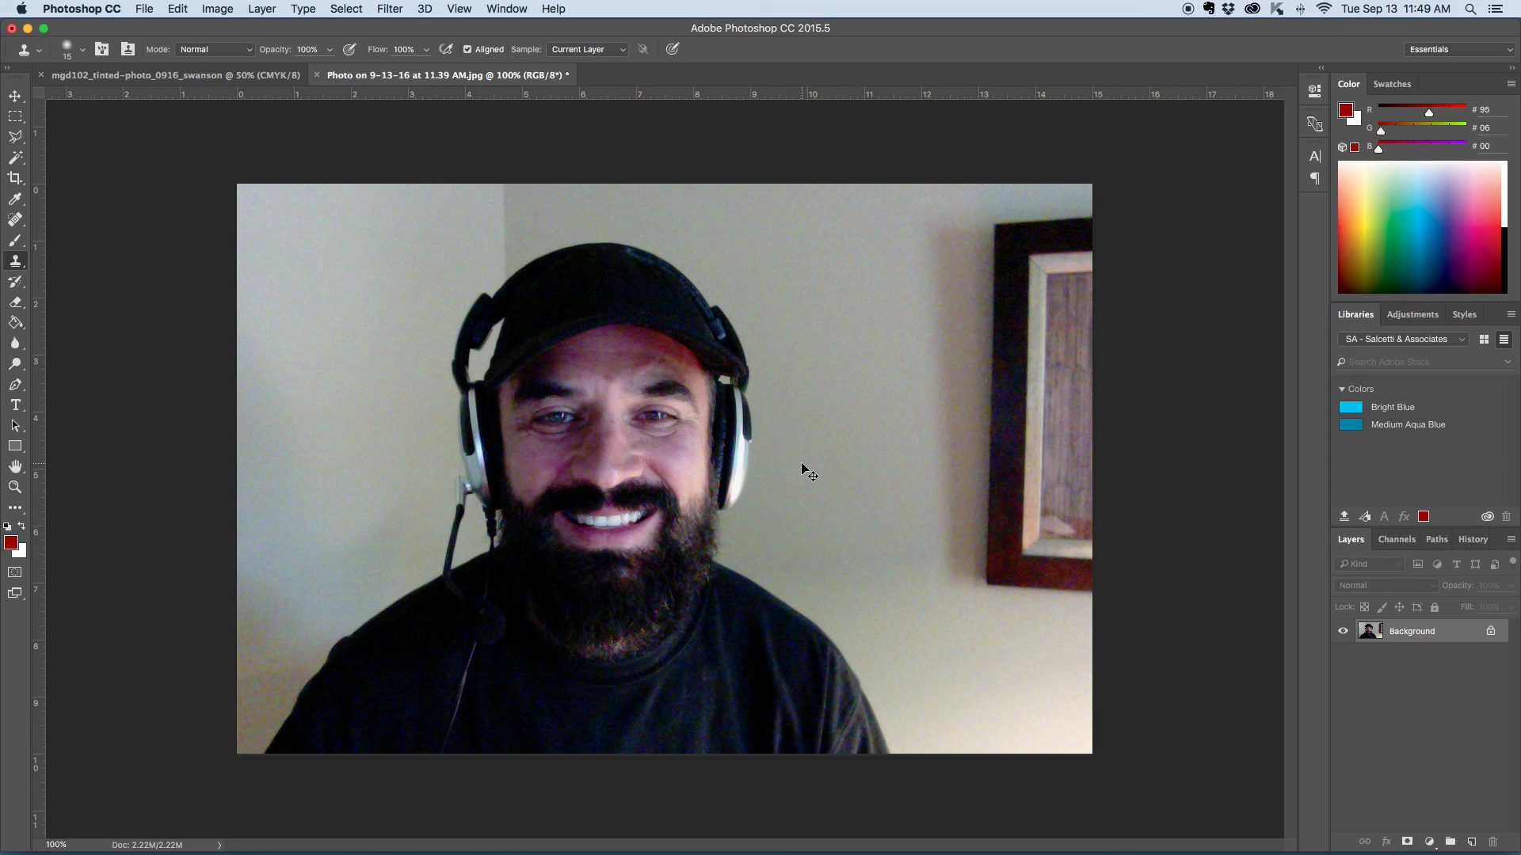
- Lower the Clone Stamp flow to 38% for softer retouching around the eyebrows
{"action": "key", "text": "super+plus"}
{"action": "key", "text": "super+plus"}
{"action": "key", "text": "super+plus"}
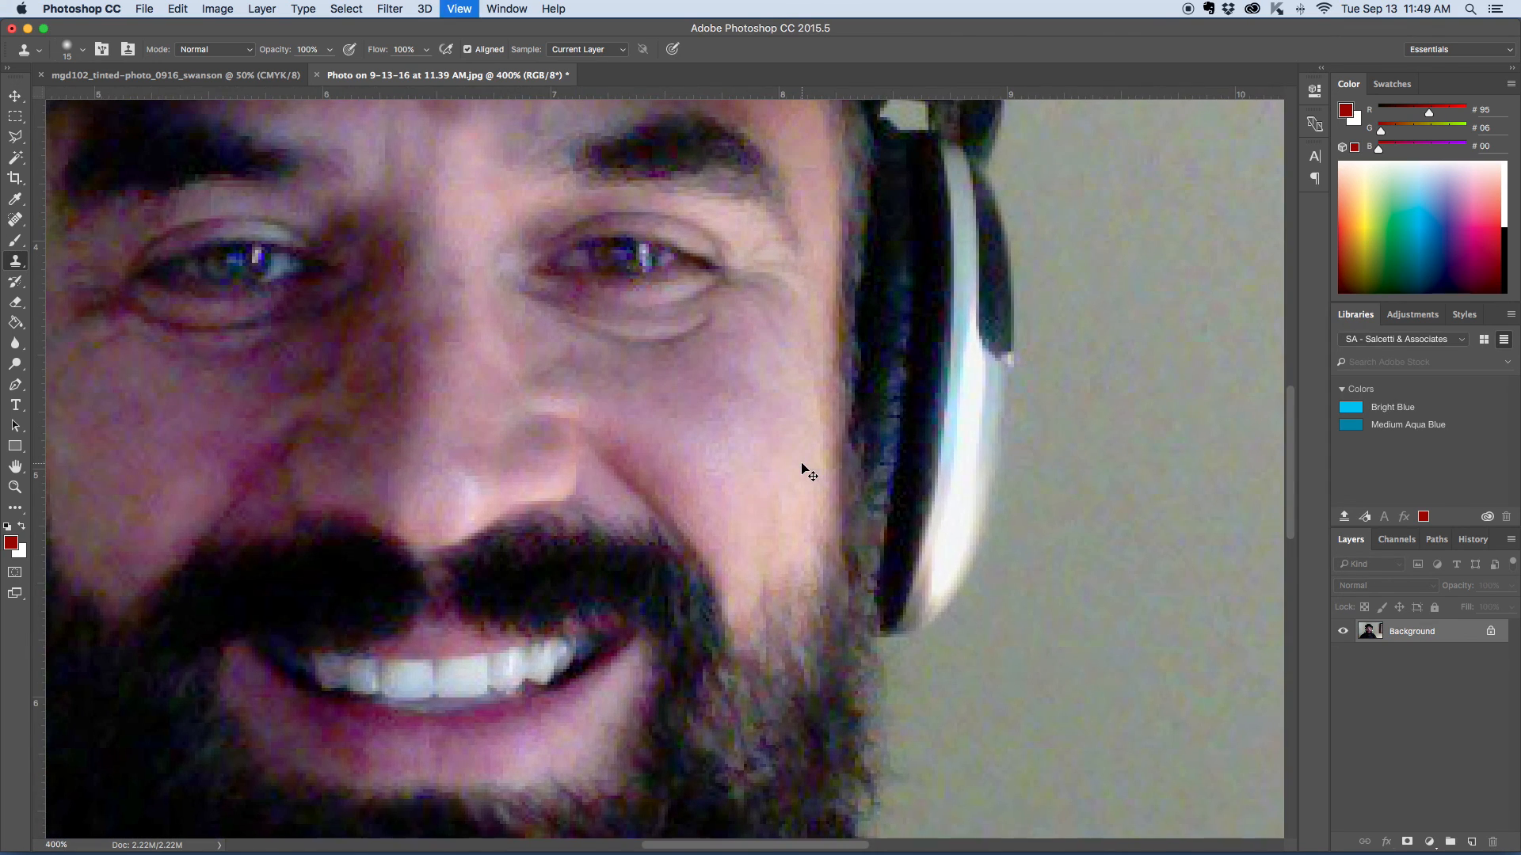
{"action": "key", "text": "super+plus"}
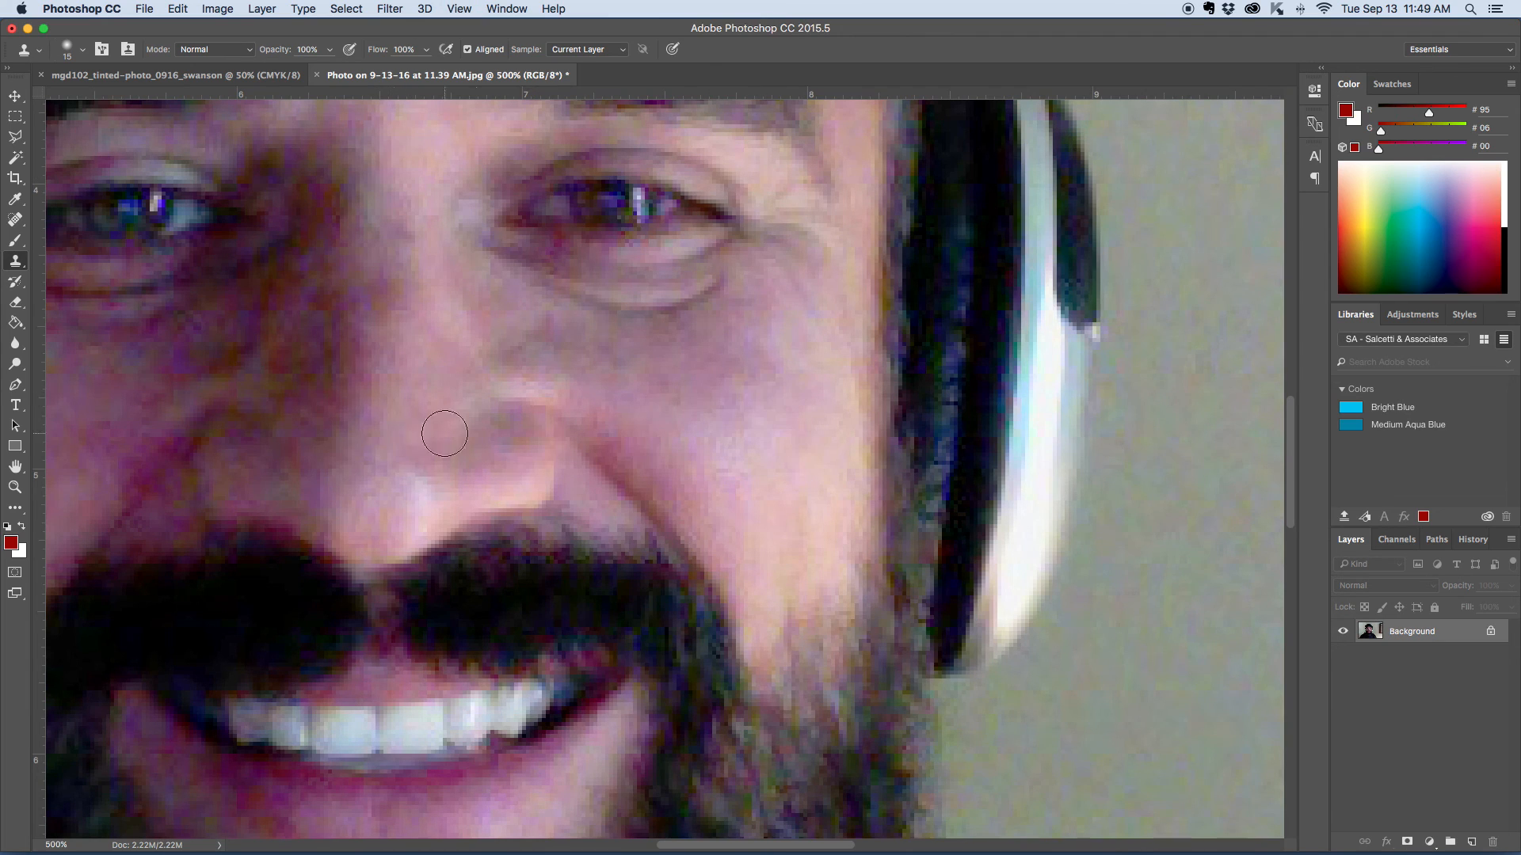
{"action": "mouse_move", "coordinate": [733, 411]}
{"action": "left_mouse_down"}
{"action": "mouse_move", "coordinate": [831, 581]}
{"action": "mouse_move", "coordinate": [995, 591]}
{"action": "left_mouse_up"}
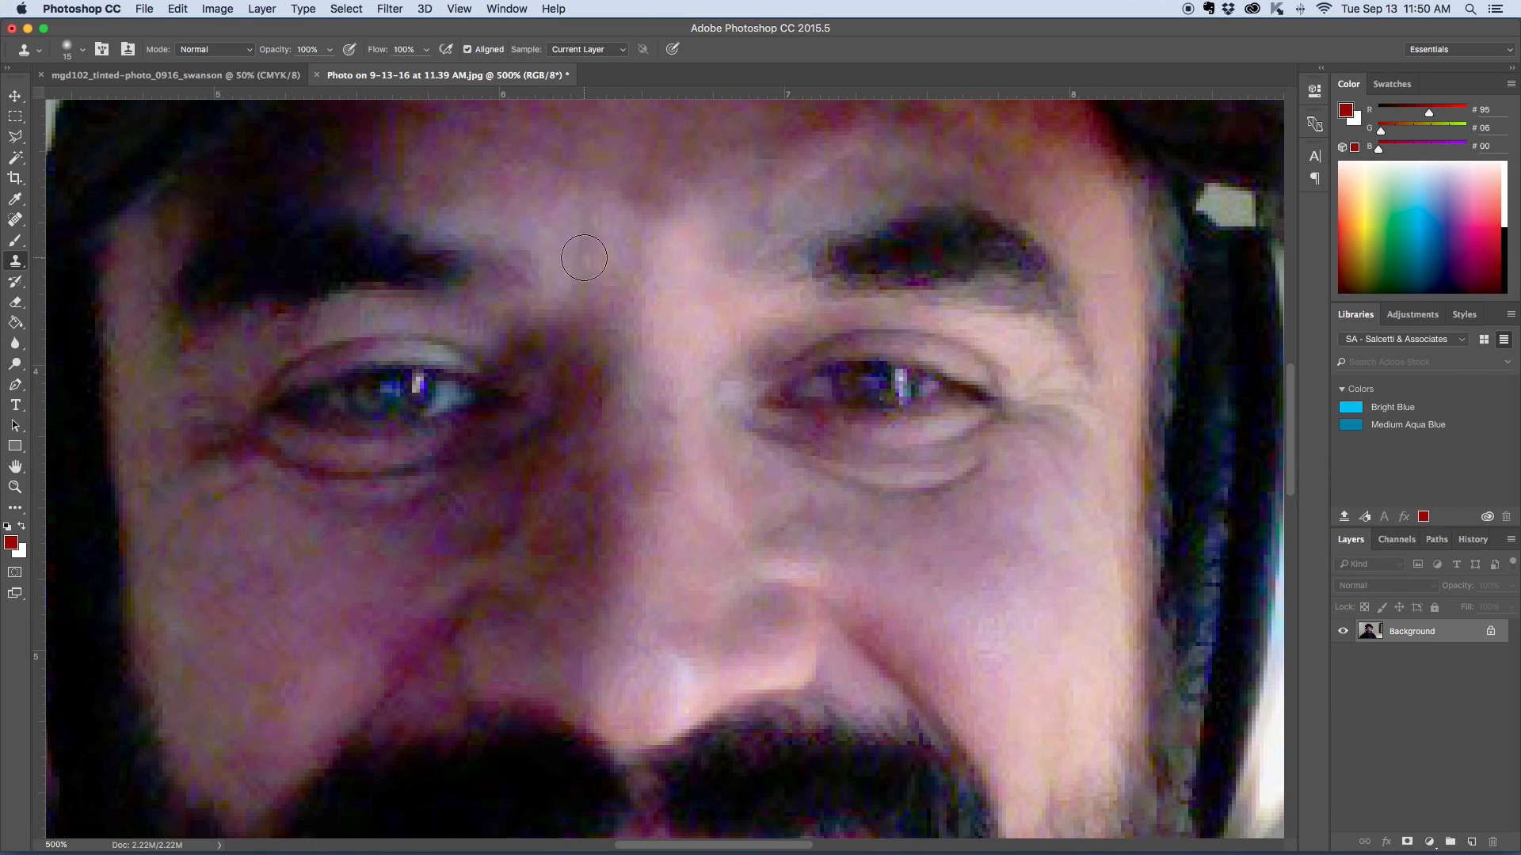
{"action": "left_click_drag", "start_coordinate": [703, 448], "coordinate": [849, 465]}
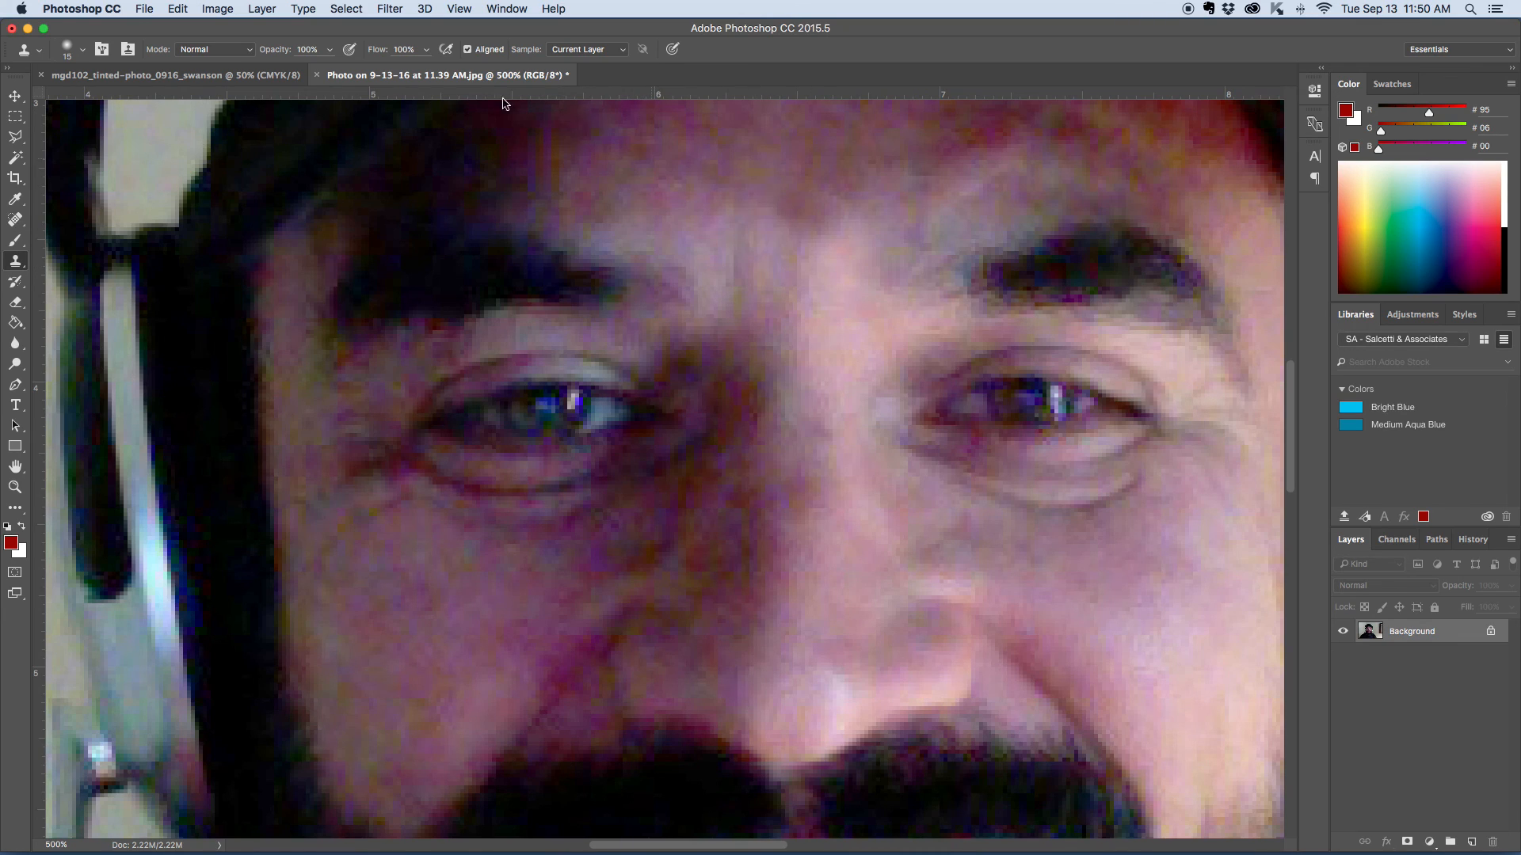
{"action": "left_click", "coordinate": [426, 52]}
{"action": "left_click", "coordinate": [425, 71]}
{"action": "left_click", "coordinate": [426, 51]}
{"action": "left_click_drag", "start_coordinate": [426, 70], "coordinate": [380, 76]}
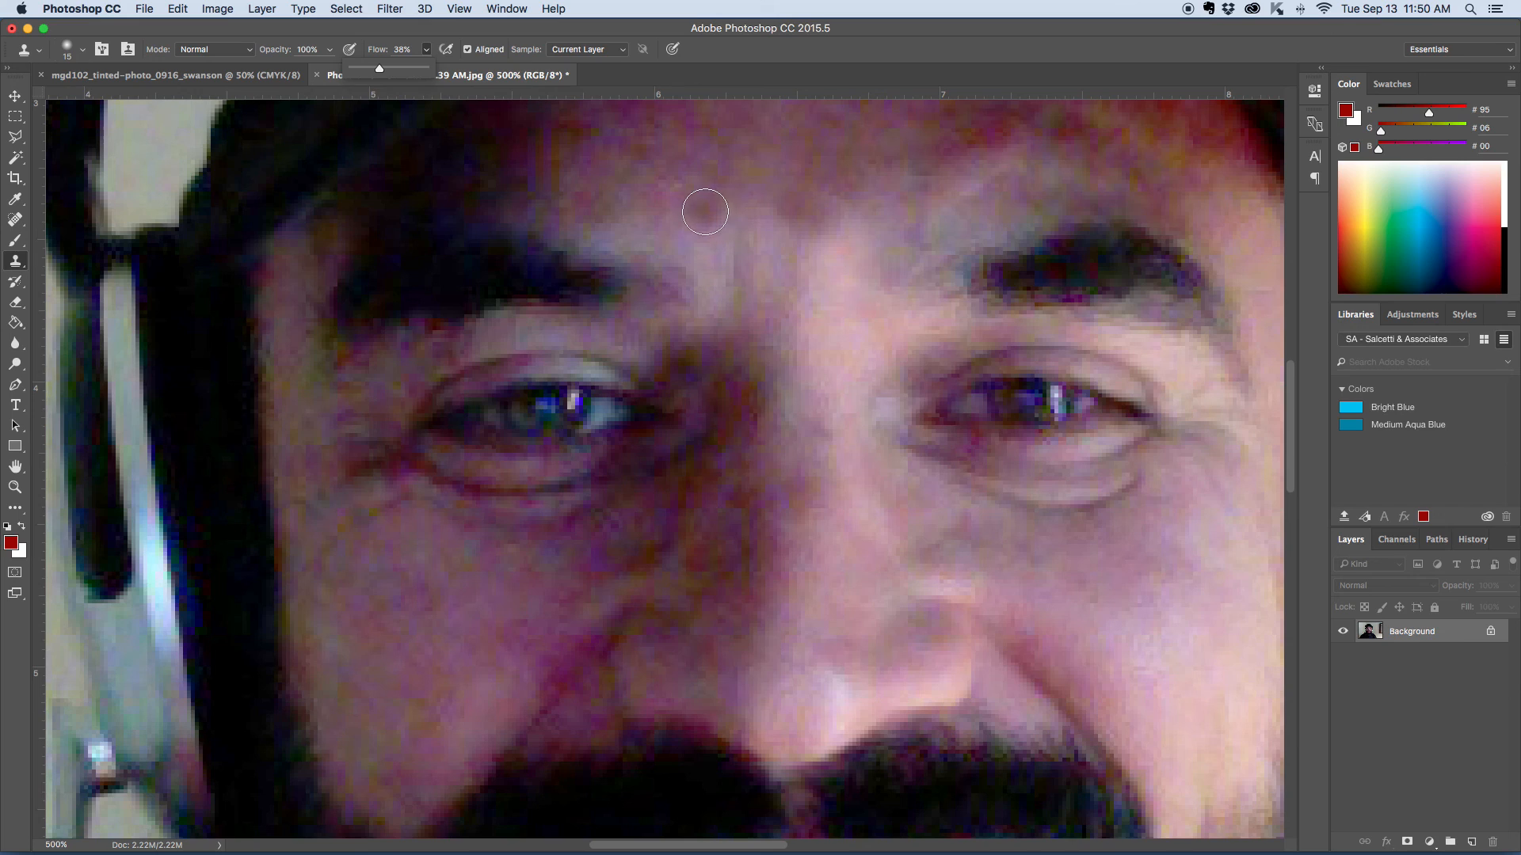
- Clone neighbouring skin over the remaining frown lines at the inner end of the eyebrow on the shadowed side
{"action": "left_click", "coordinate": [689, 221], "text": "alt"}
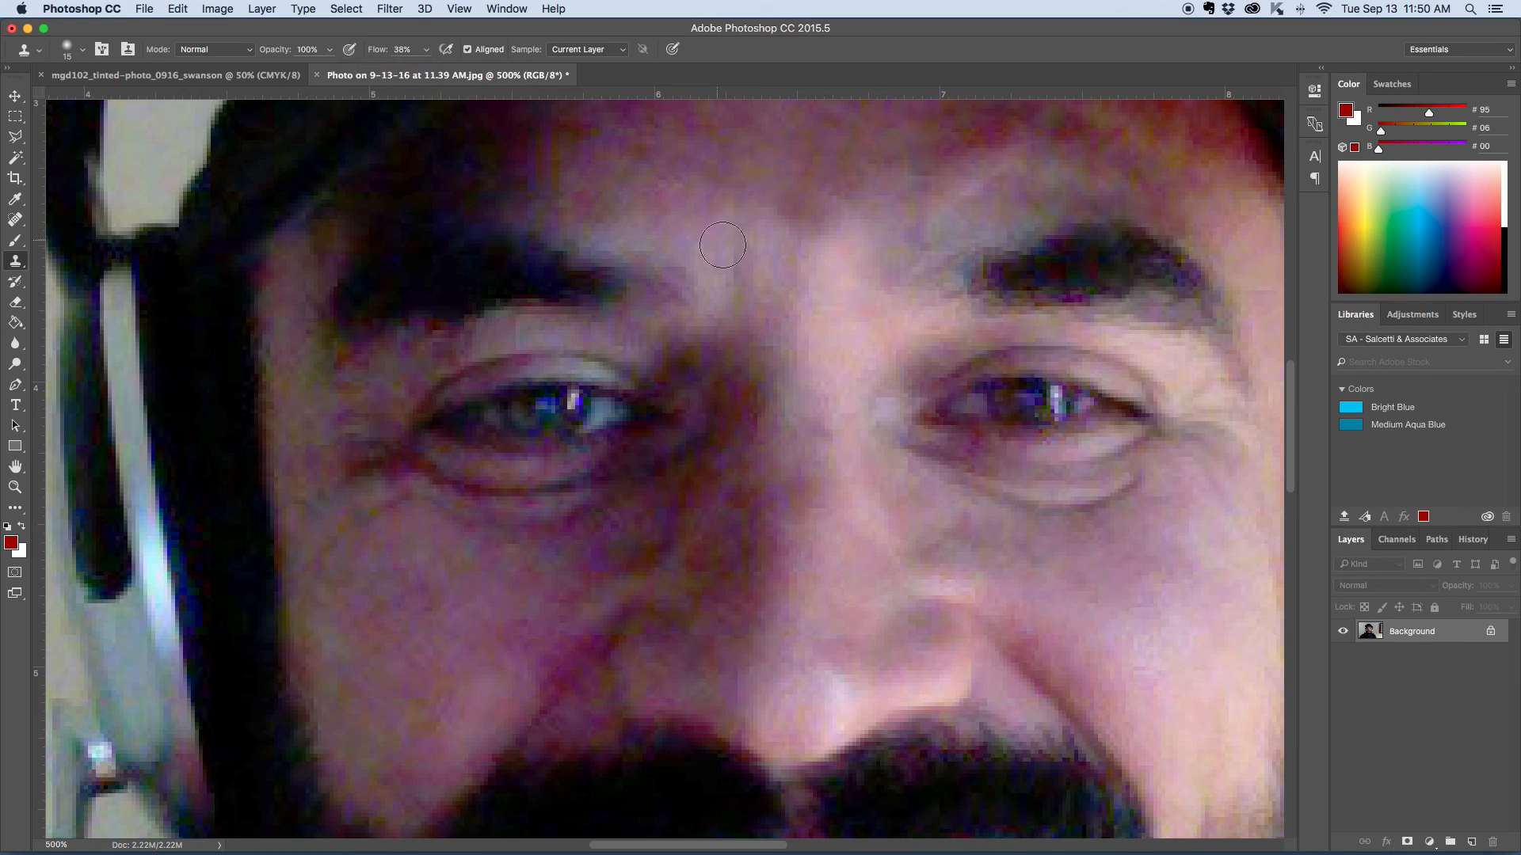
{"action": "left_click", "coordinate": [681, 235], "text": "alt"}
{"action": "mouse_move", "coordinate": [735, 274]}
{"action": "left_mouse_down"}
{"action": "mouse_move", "coordinate": [718, 259]}
{"action": "mouse_move", "coordinate": [741, 242]}
{"action": "mouse_move", "coordinate": [695, 228]}
{"action": "mouse_move", "coordinate": [772, 211]}
{"action": "left_mouse_up"}
{"action": "left_click", "coordinate": [675, 238], "text": "alt"}
{"action": "left_click", "coordinate": [693, 238], "text": "alt"}
{"action": "left_click", "coordinate": [751, 201], "text": "alt"}
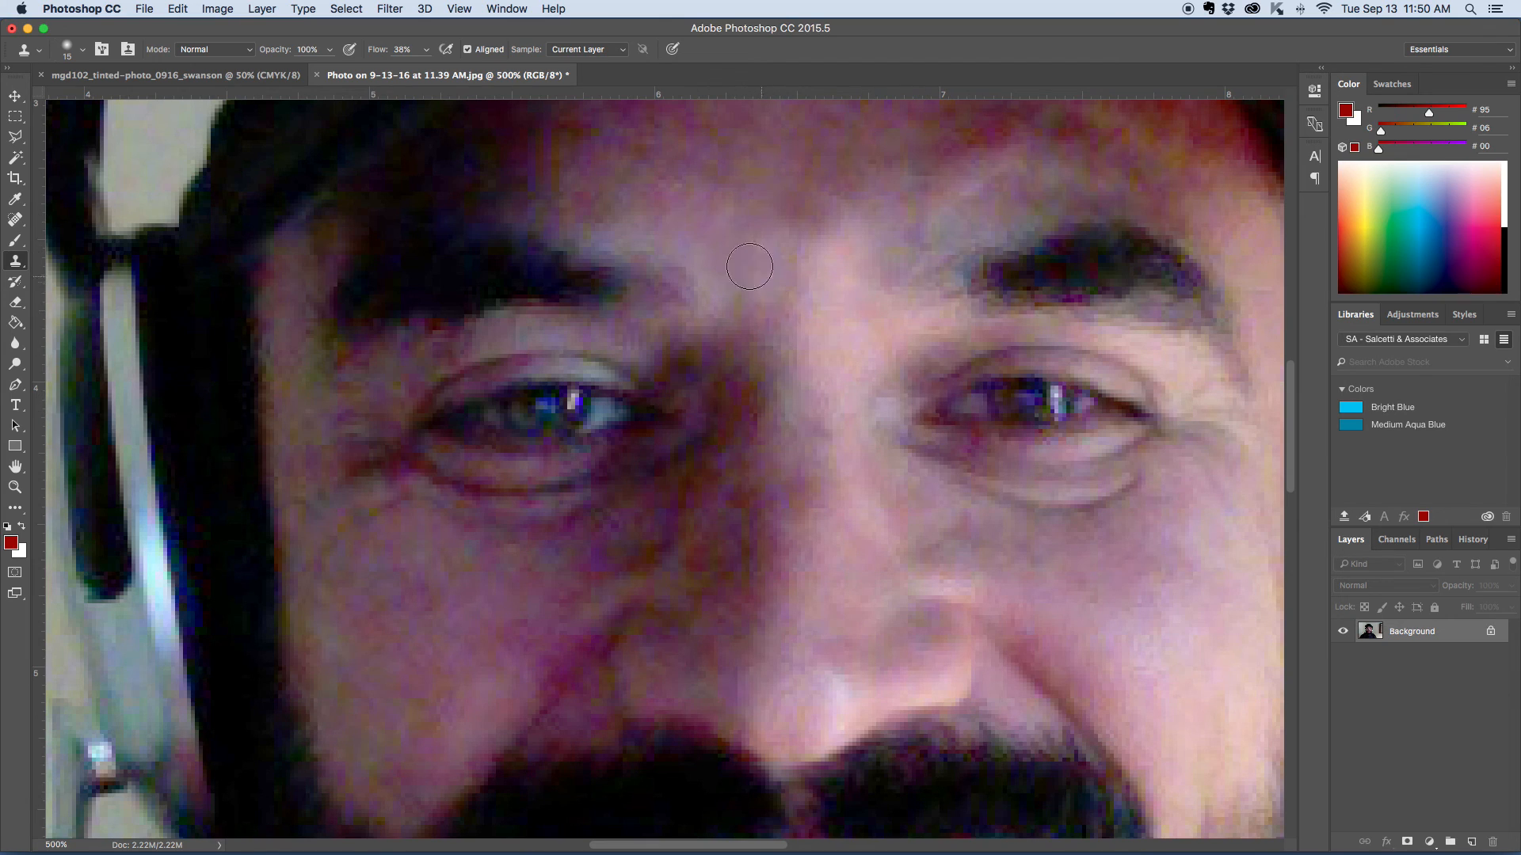
- Enlarge the Clone Stamp brush to 39 px and blend sampled forehead skin over the area between the eyebrows
{"action": "left_click", "coordinate": [82, 49]}
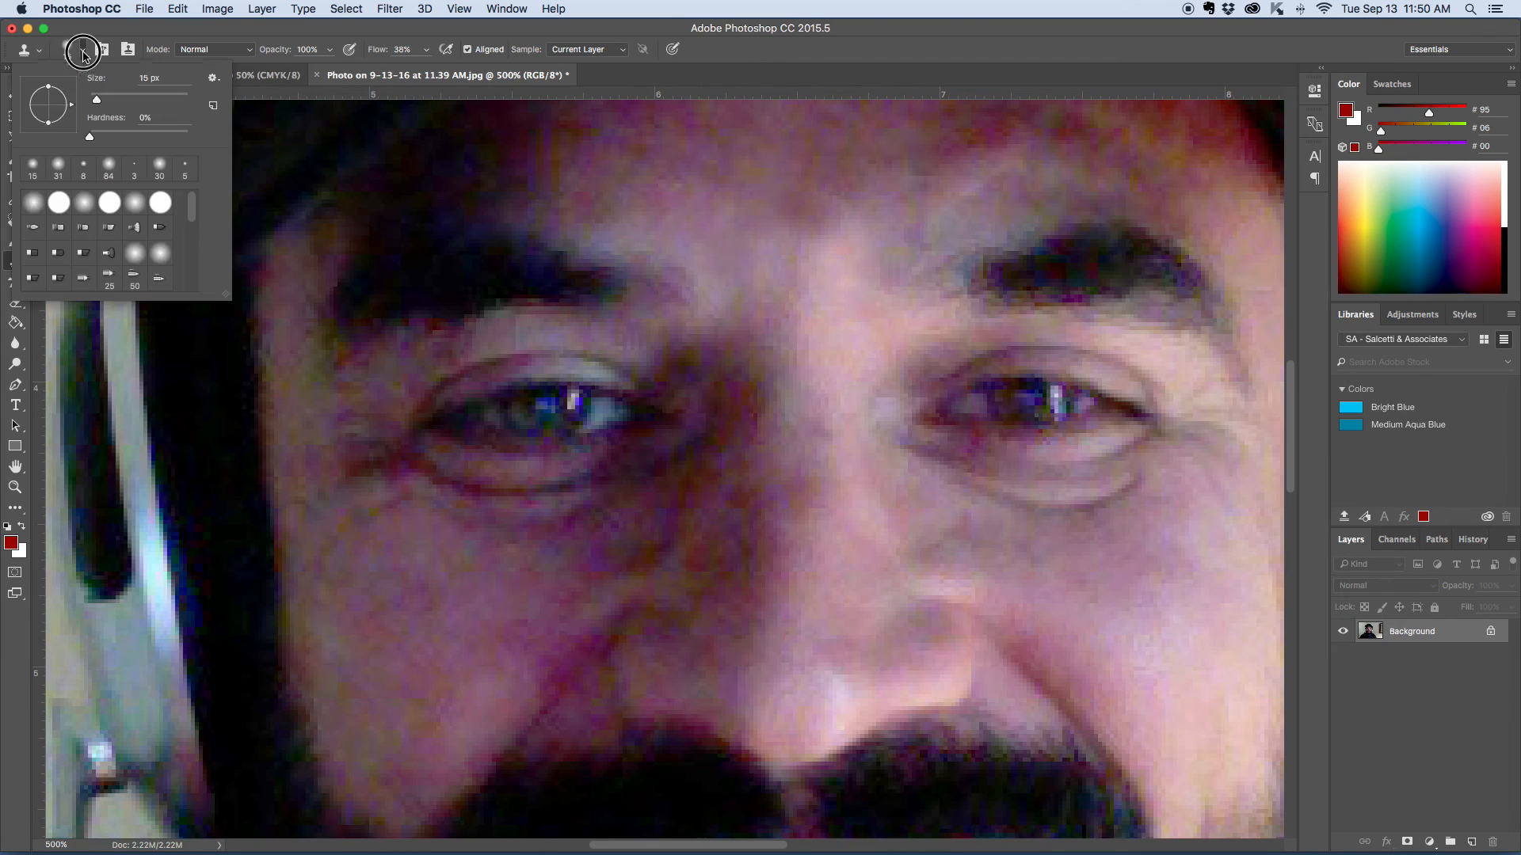
{"action": "left_click_drag", "start_coordinate": [101, 99], "coordinate": [108, 99]}
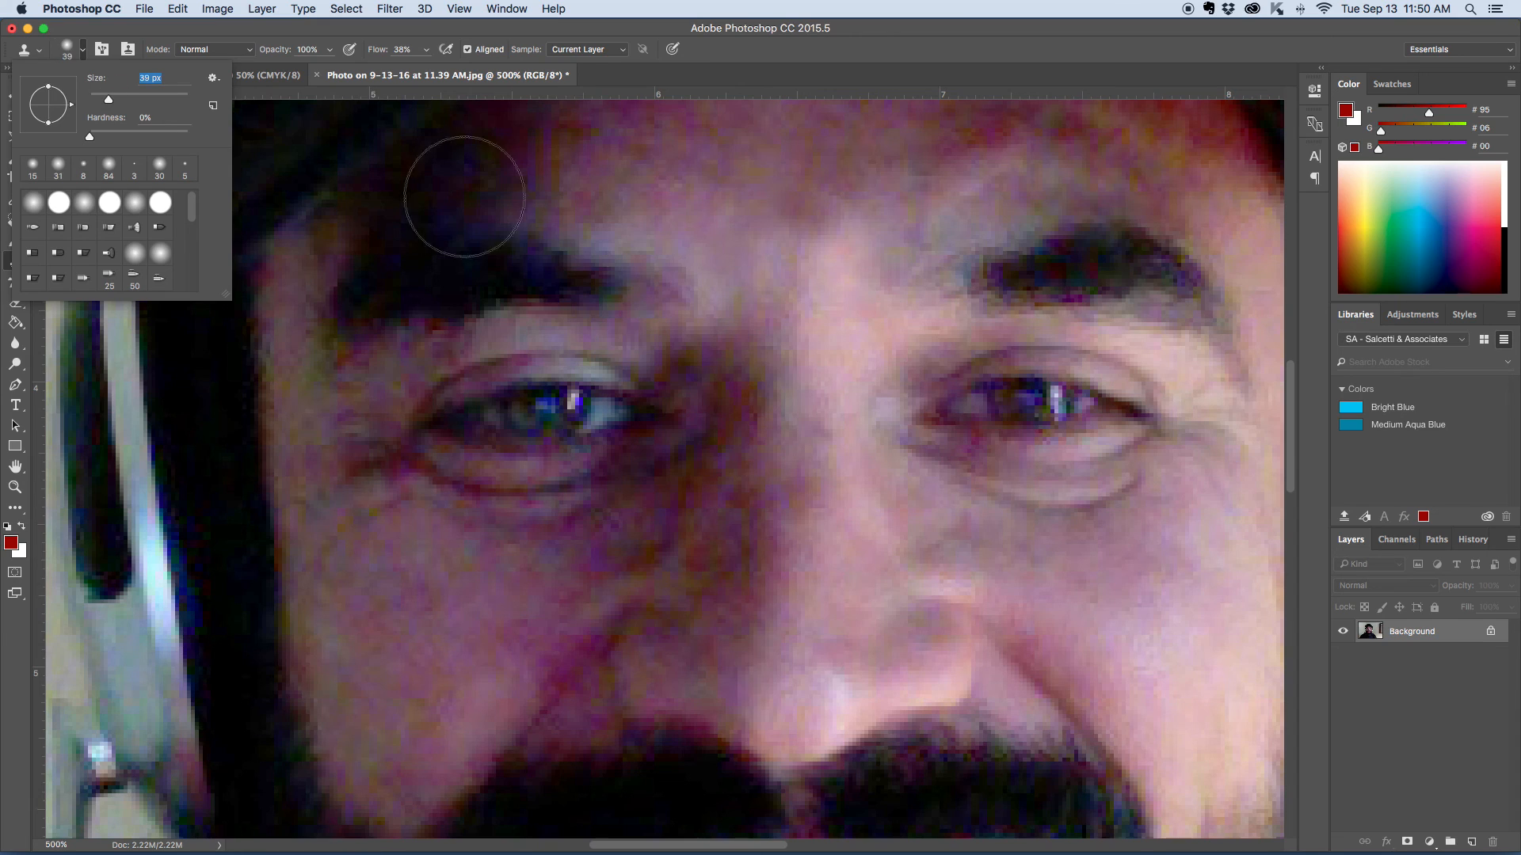
{"action": "left_click", "coordinate": [707, 152], "text": "alt"}
{"action": "left_click", "coordinate": [791, 164], "text": "alt"}
{"action": "left_click", "coordinate": [724, 227]}
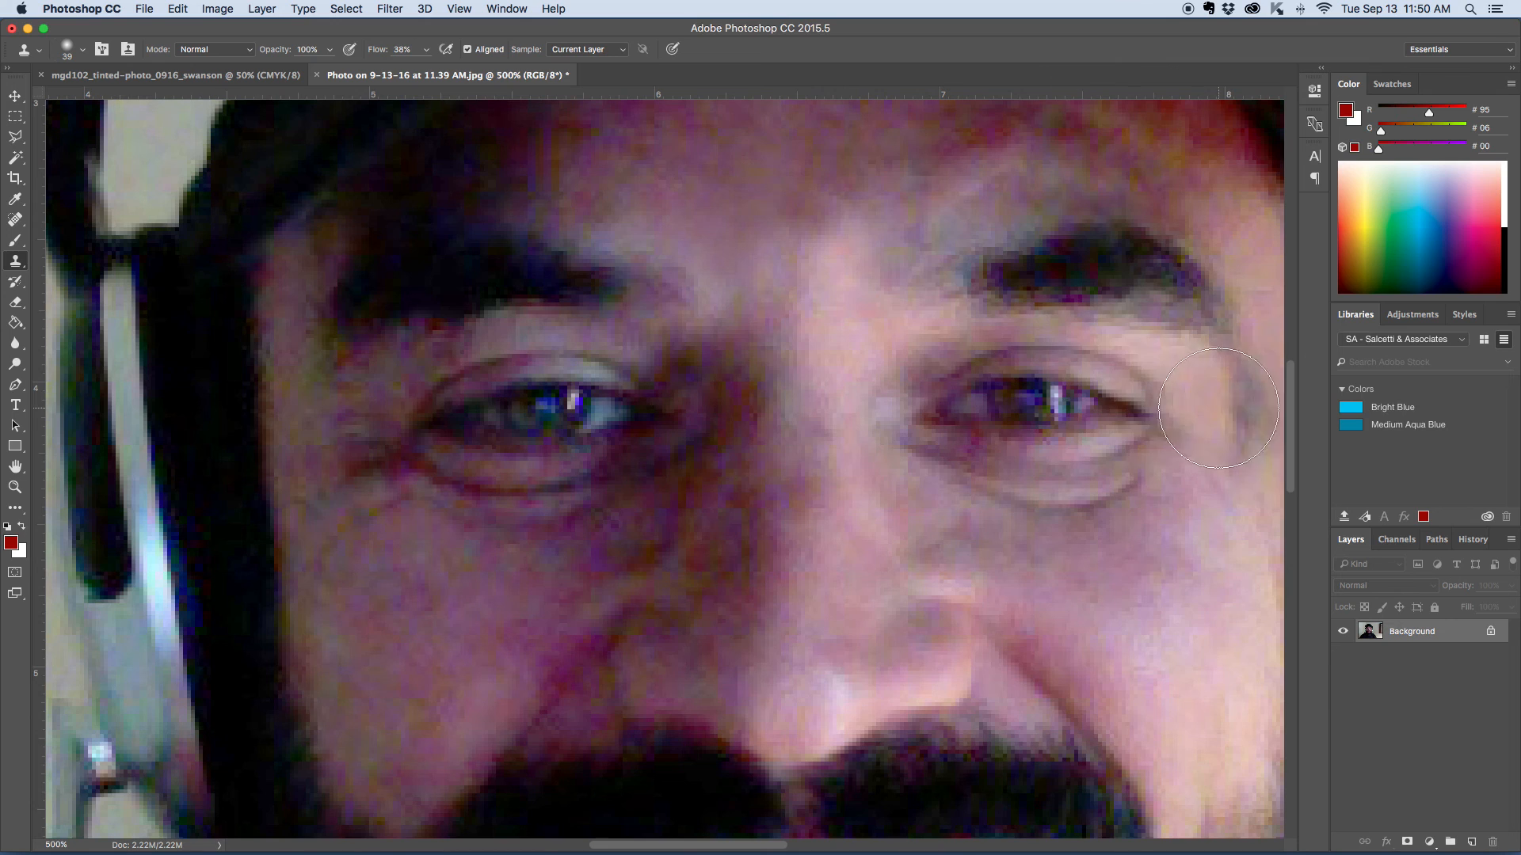
{"action": "key", "text": "super+minus"}
{"action": "key", "text": "super+minus"}
{"action": "key", "text": "super+minus"}
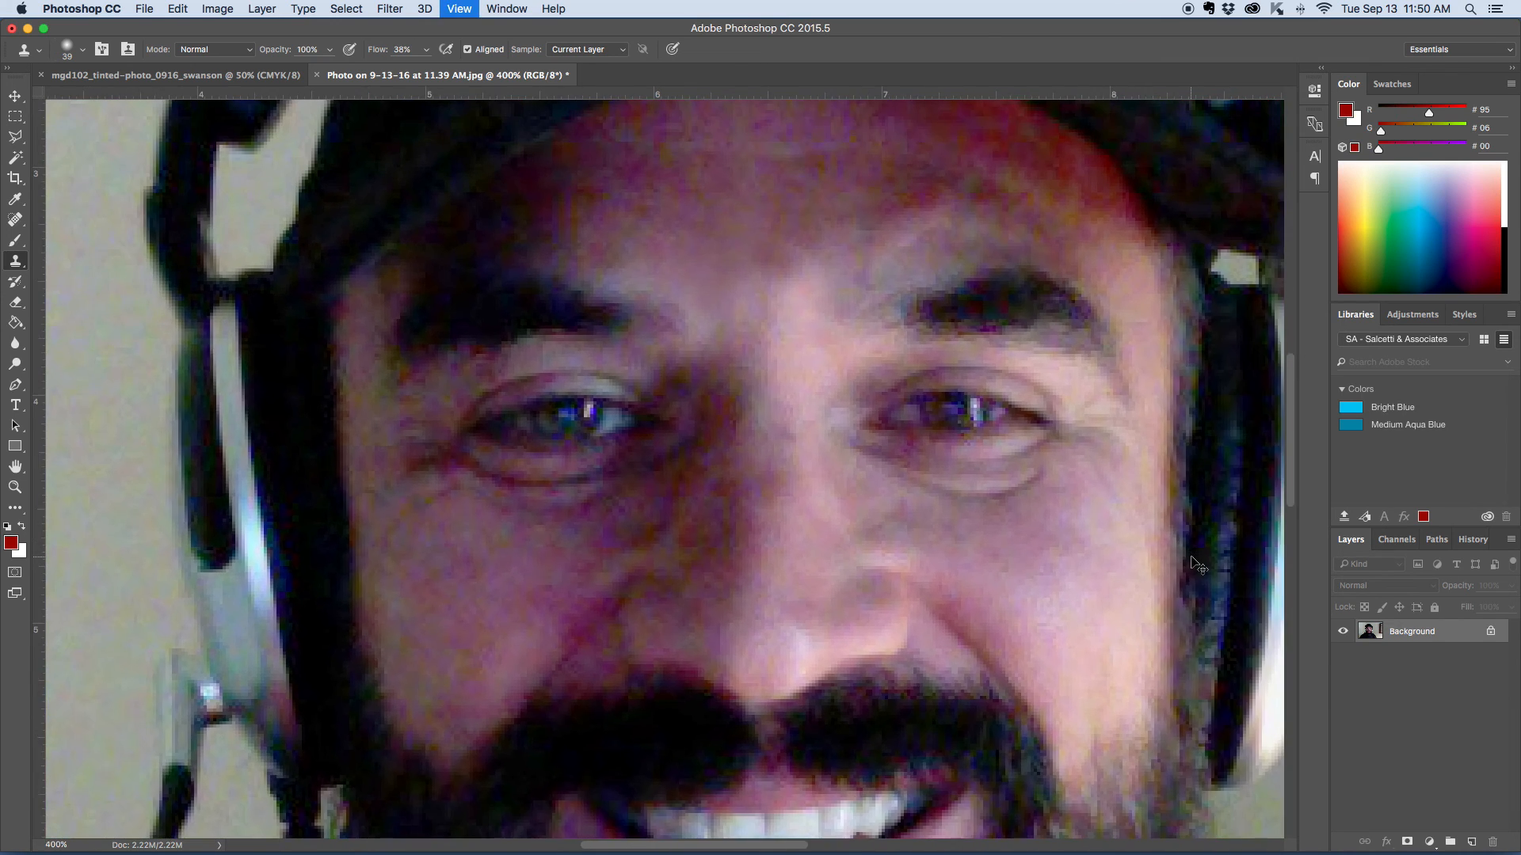
- Enlarge the Clone Stamp brush to 92 px and clone plain wall over the shadow beside the picture frame
{"action": "key", "text": "super+minus"}
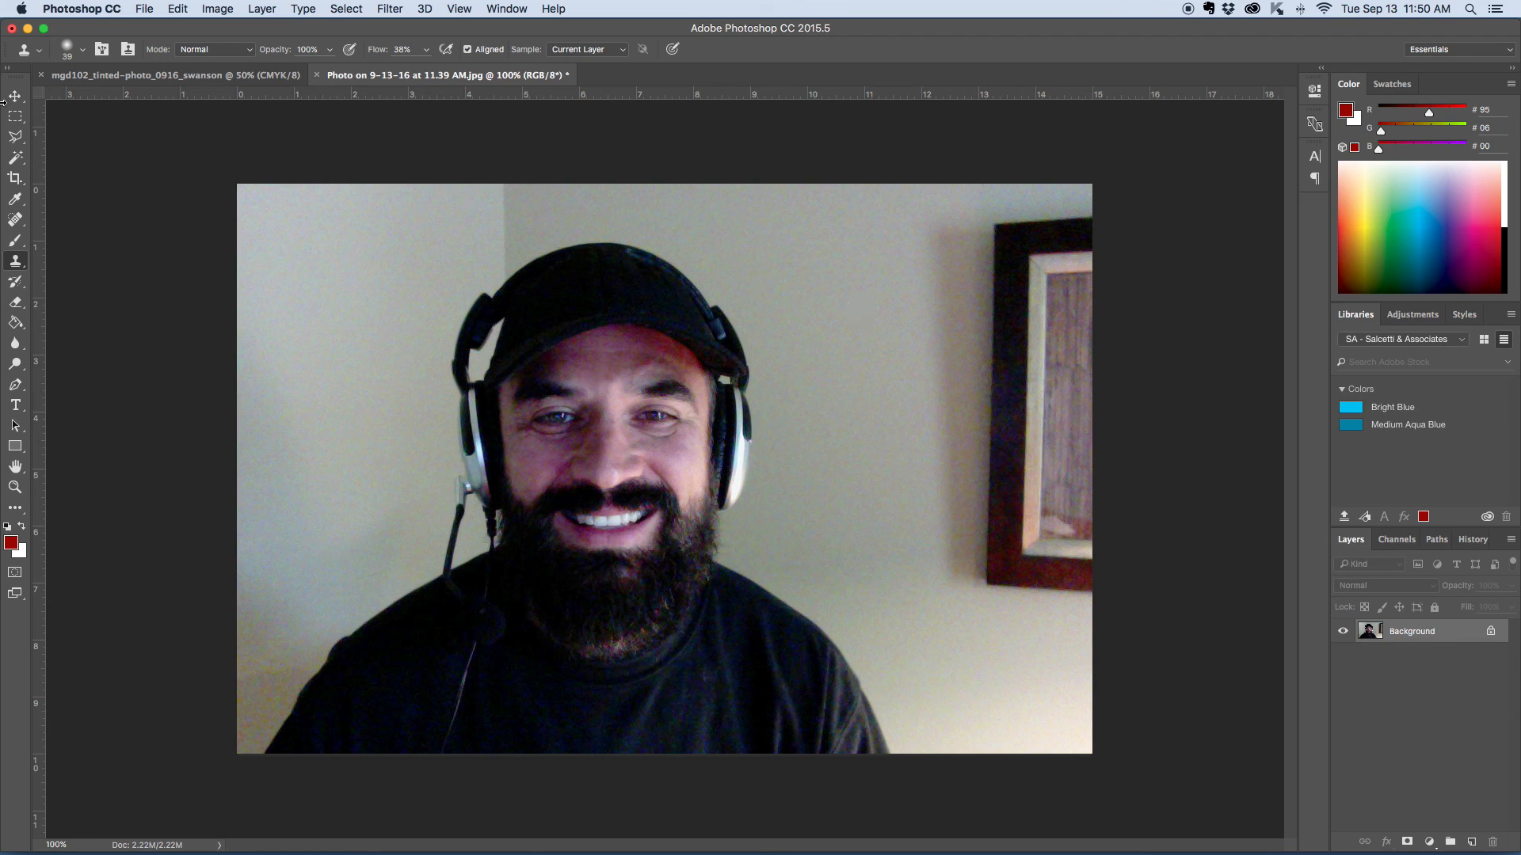
{"action": "left_click", "coordinate": [81, 51]}
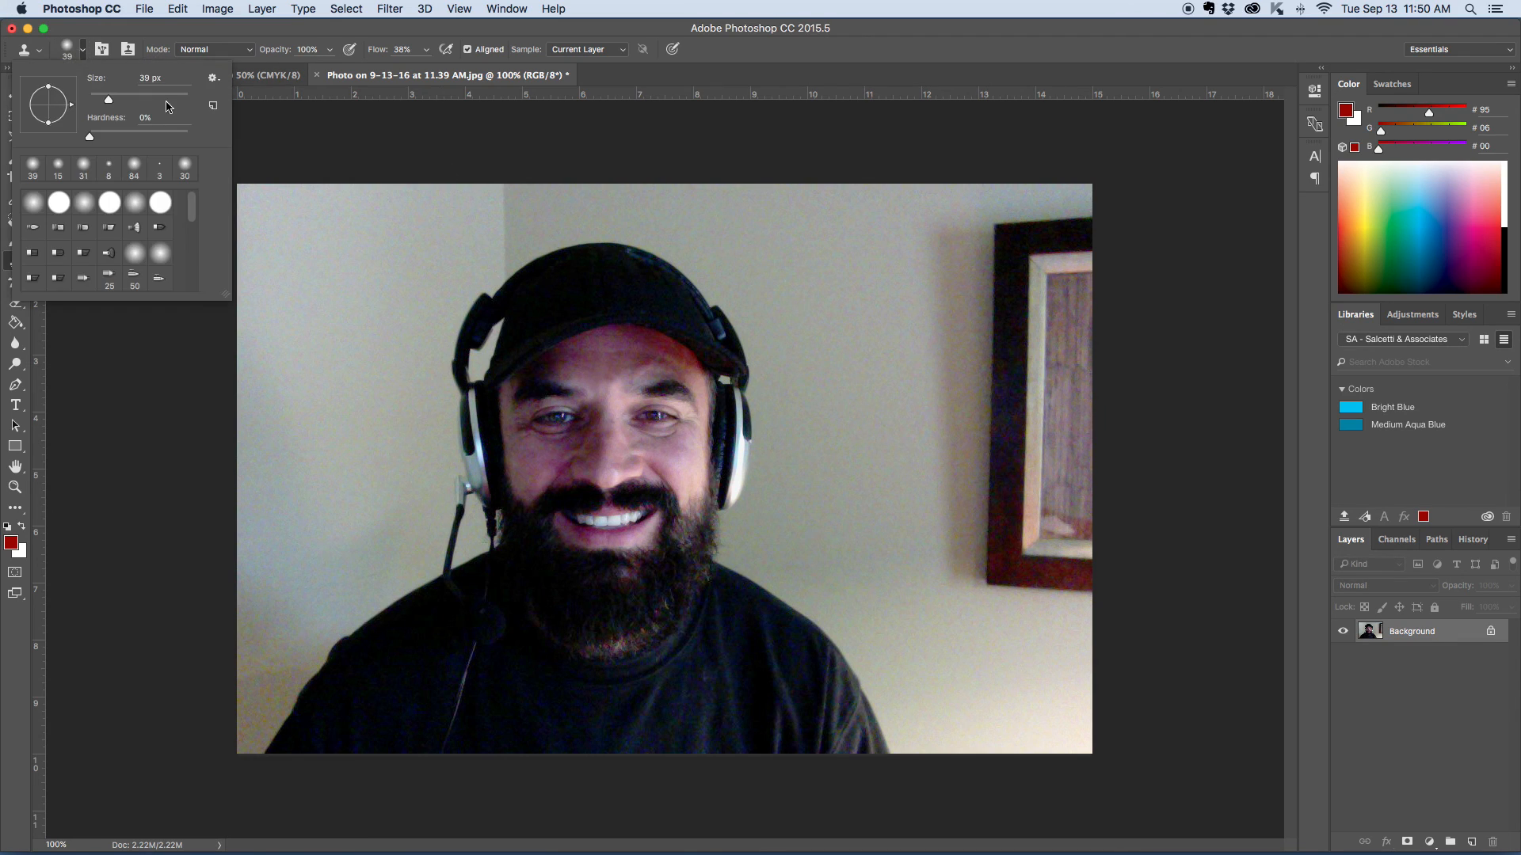
{"action": "left_click", "coordinate": [134, 99]}
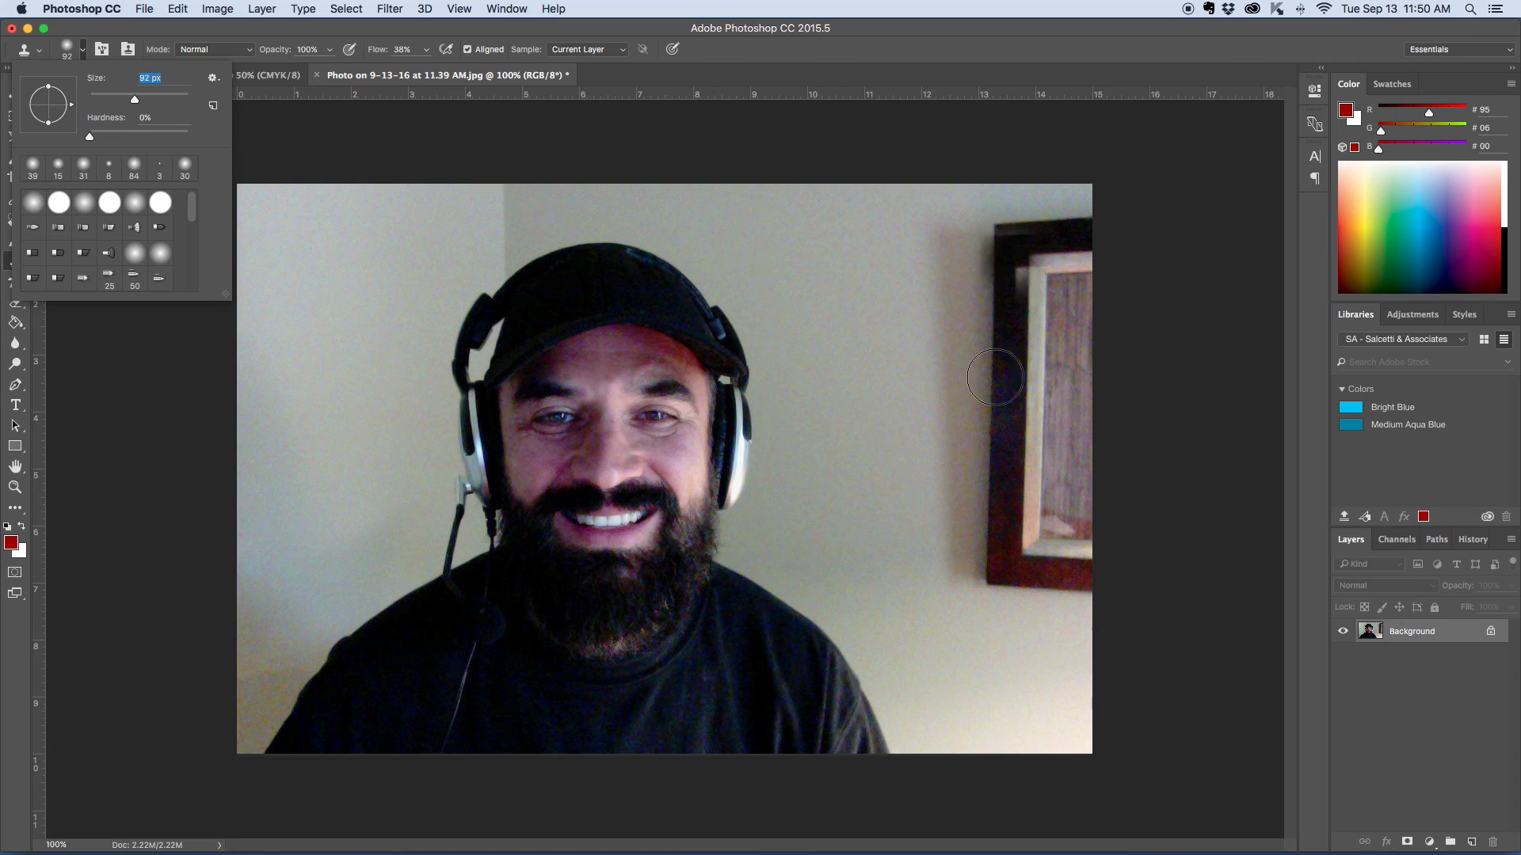
{"action": "left_click", "coordinate": [863, 258], "text": "alt"}
{"action": "left_click_drag", "start_coordinate": [939, 277], "coordinate": [948, 591]}
{"action": "left_click", "coordinate": [889, 283], "text": "alt"}
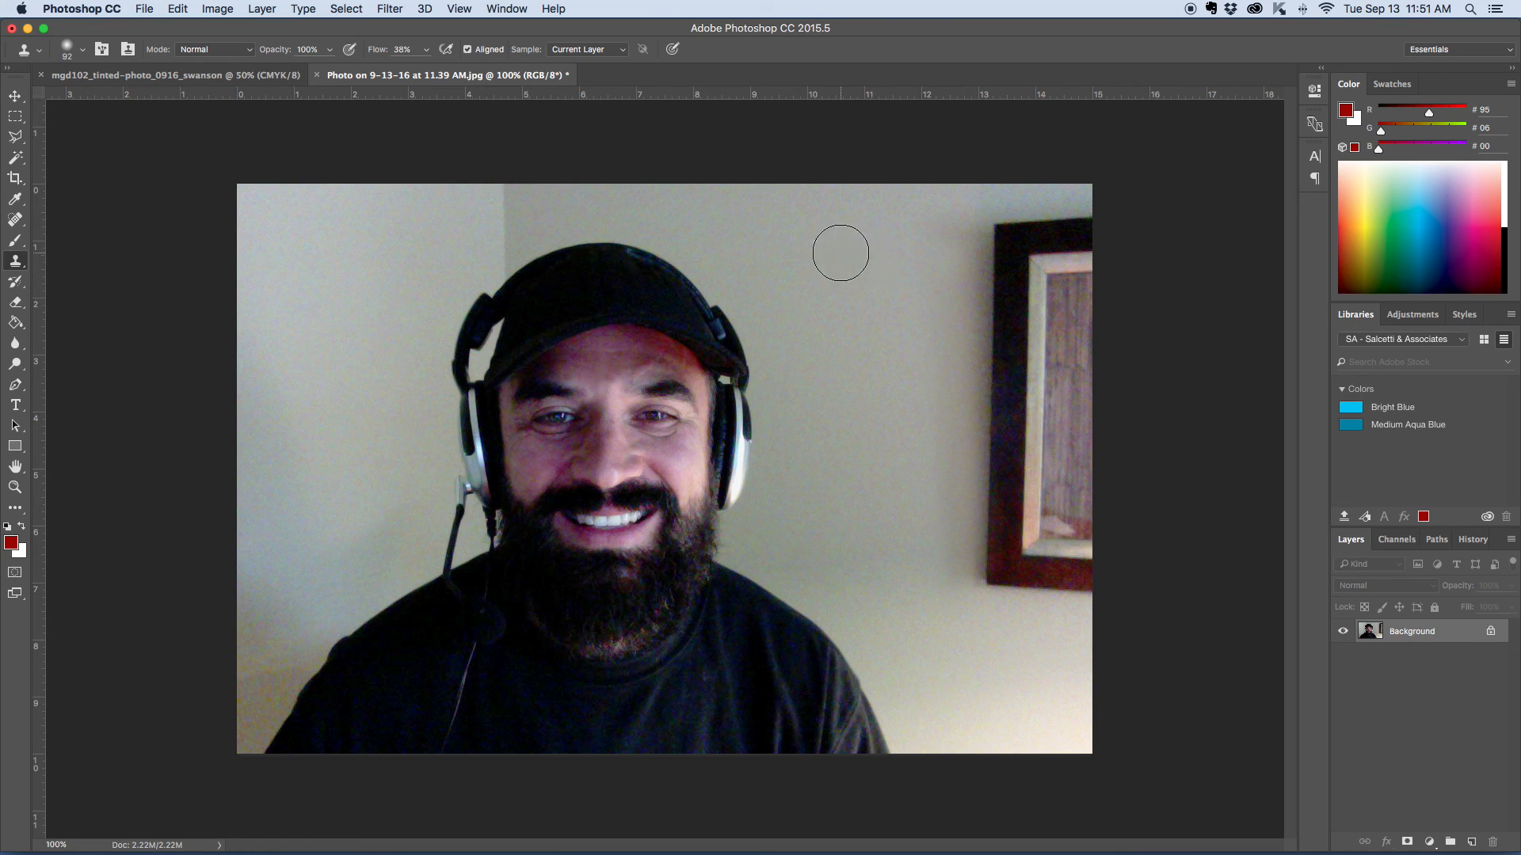
{"action": "mouse_move", "coordinate": [953, 243]}
{"action": "left_mouse_down"}
{"action": "mouse_move", "coordinate": [978, 628]}
{"action": "mouse_move", "coordinate": [956, 527]}
{"action": "mouse_move", "coordinate": [971, 661]}
{"action": "mouse_move", "coordinate": [950, 670]}
{"action": "mouse_move", "coordinate": [927, 590]}
{"action": "left_mouse_up"}
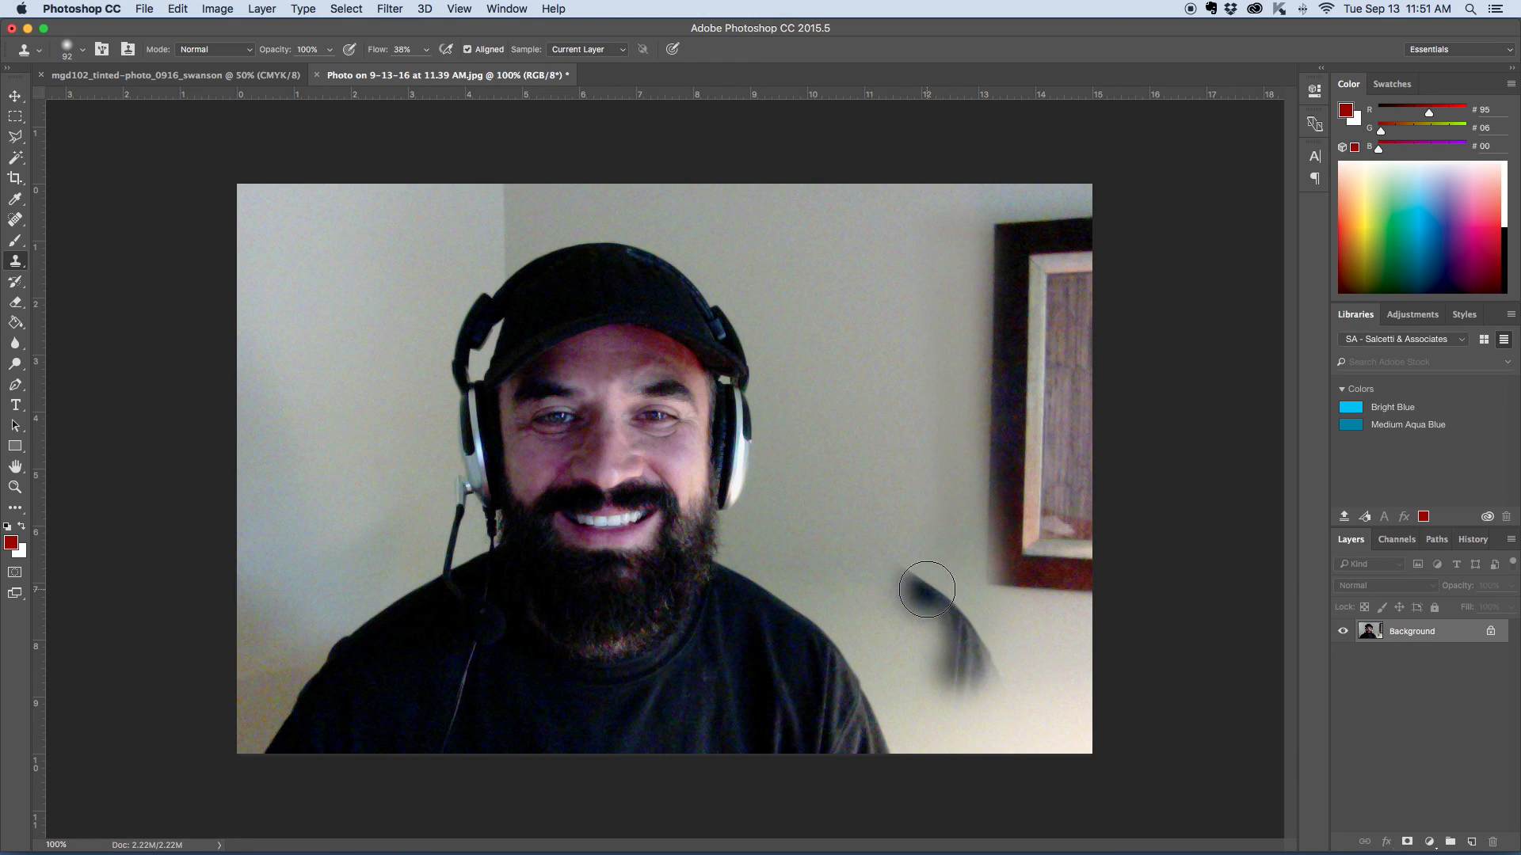
{"action": "key", "text": "super+z"}
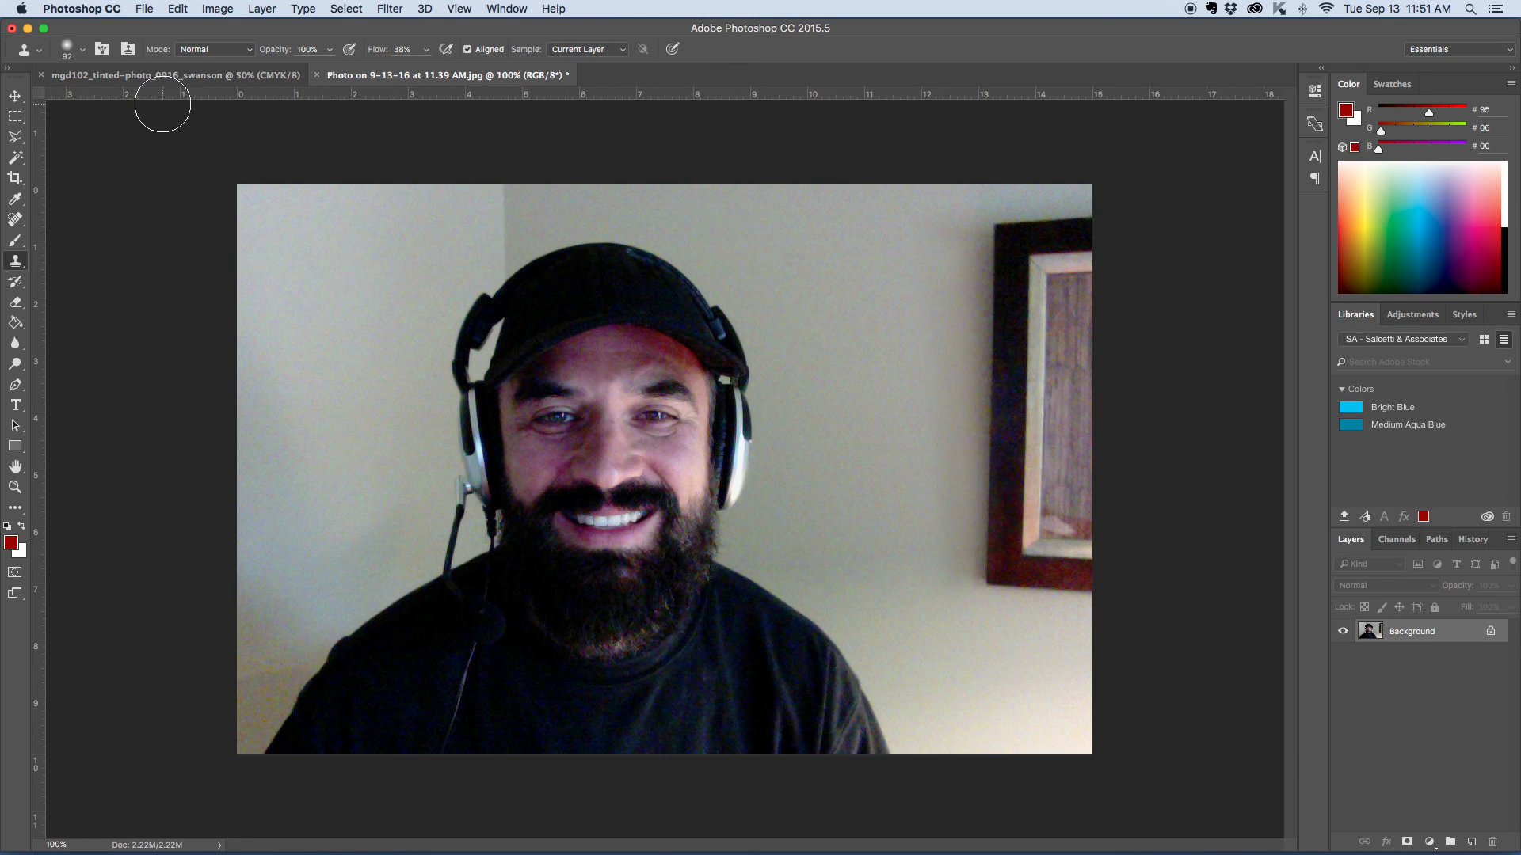
- Enlarge the Clone Stamp brush to 166 px and clone wall over the picture frame's upper corner nearest the man
{"action": "left_click", "coordinate": [83, 51]}
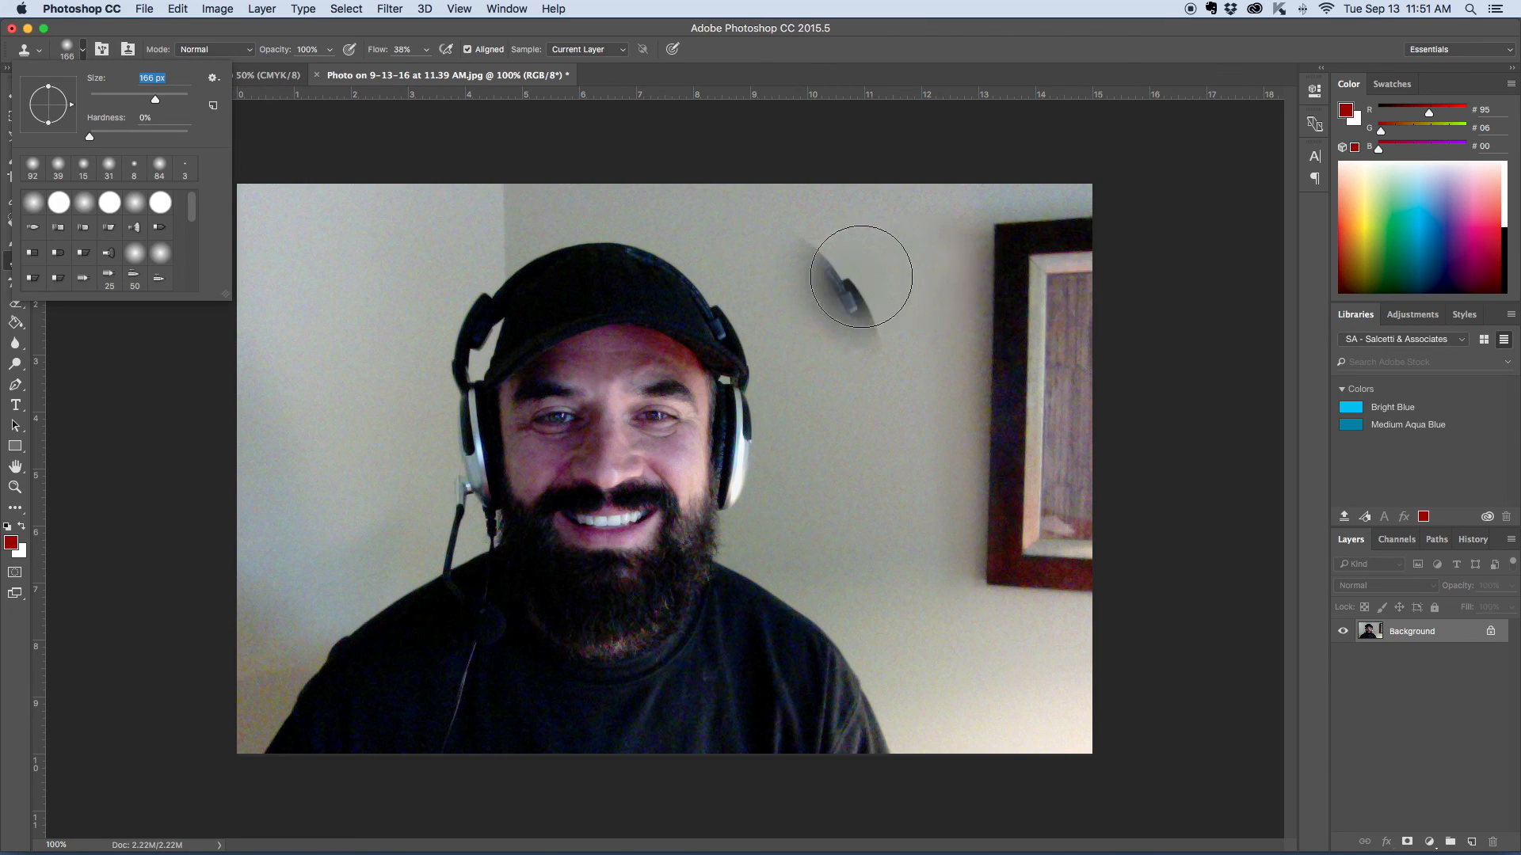
{"action": "left_click", "coordinate": [854, 271], "text": "alt"}
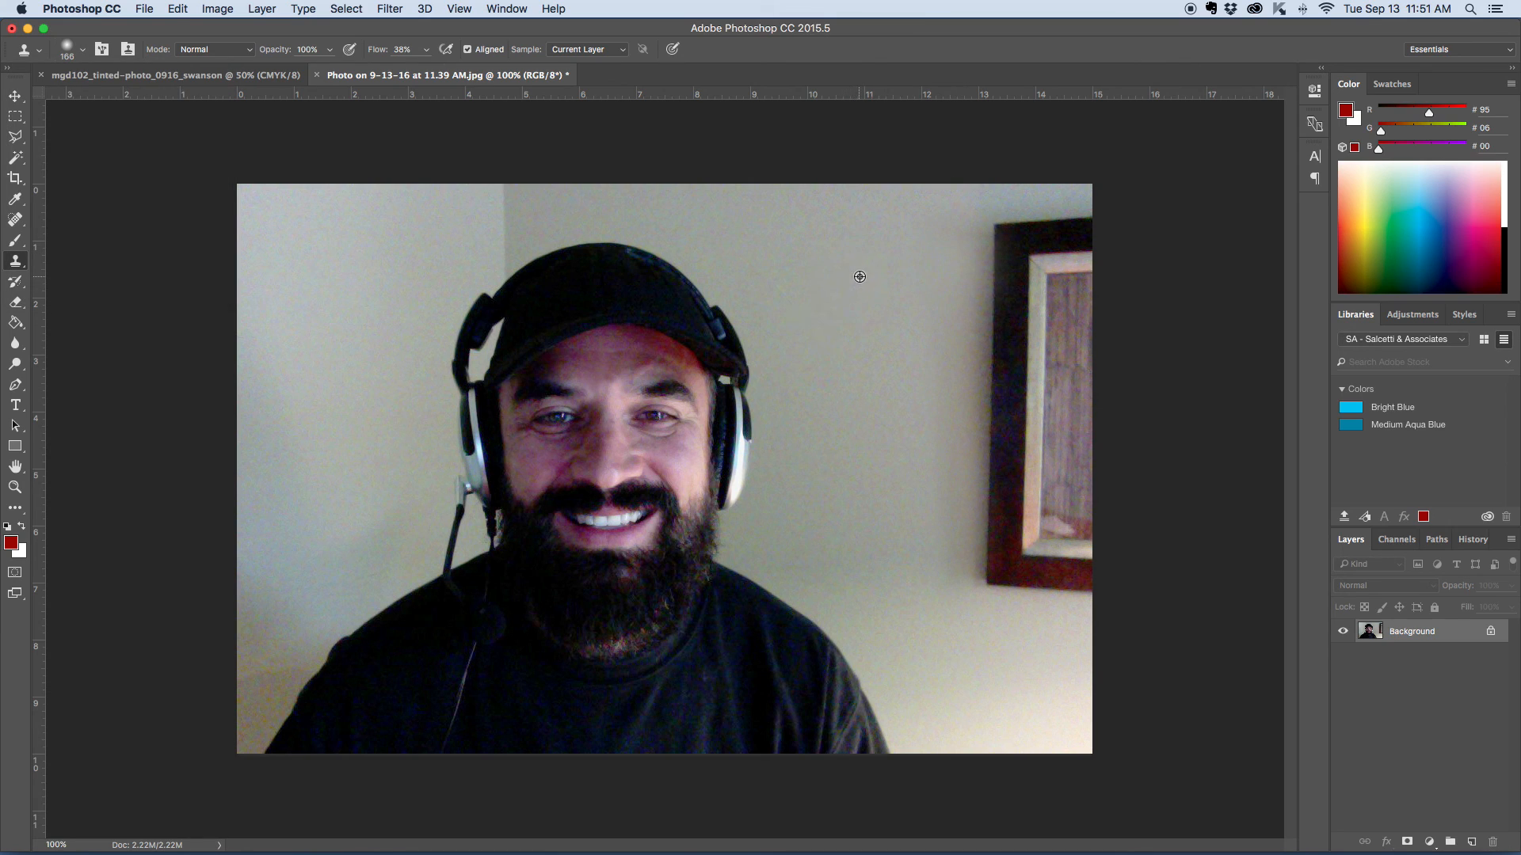
{"action": "mouse_move", "coordinate": [954, 278]}
{"action": "left_mouse_down"}
{"action": "mouse_move", "coordinate": [968, 243]}
{"action": "mouse_move", "coordinate": [929, 319]}
{"action": "left_mouse_up"}
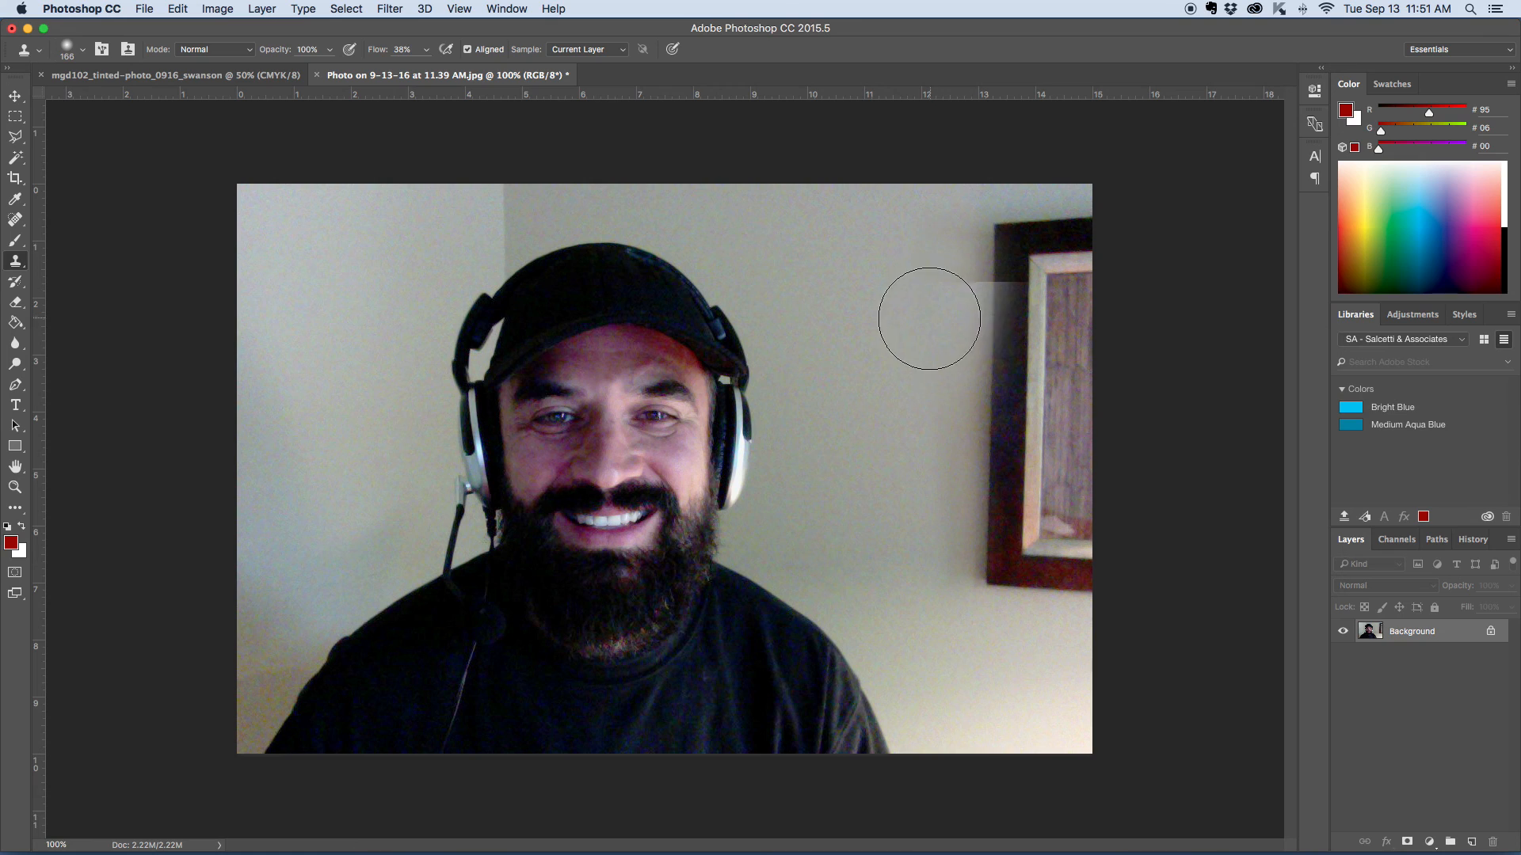
{"action": "left_click", "coordinate": [868, 370], "text": "alt"}
{"action": "mouse_move", "coordinate": [937, 373]}
{"action": "left_mouse_down"}
{"action": "mouse_move", "coordinate": [994, 199]}
{"action": "mouse_move", "coordinate": [979, 283]}
{"action": "mouse_move", "coordinate": [995, 217]}
{"action": "mouse_move", "coordinate": [996, 282]}
{"action": "left_mouse_up"}
{"action": "left_click", "coordinate": [839, 262], "text": "alt"}
- Raise the Clone Stamp flow to 100% and clone wall over the top edge of the picture frame
{"action": "left_click", "coordinate": [426, 49]}
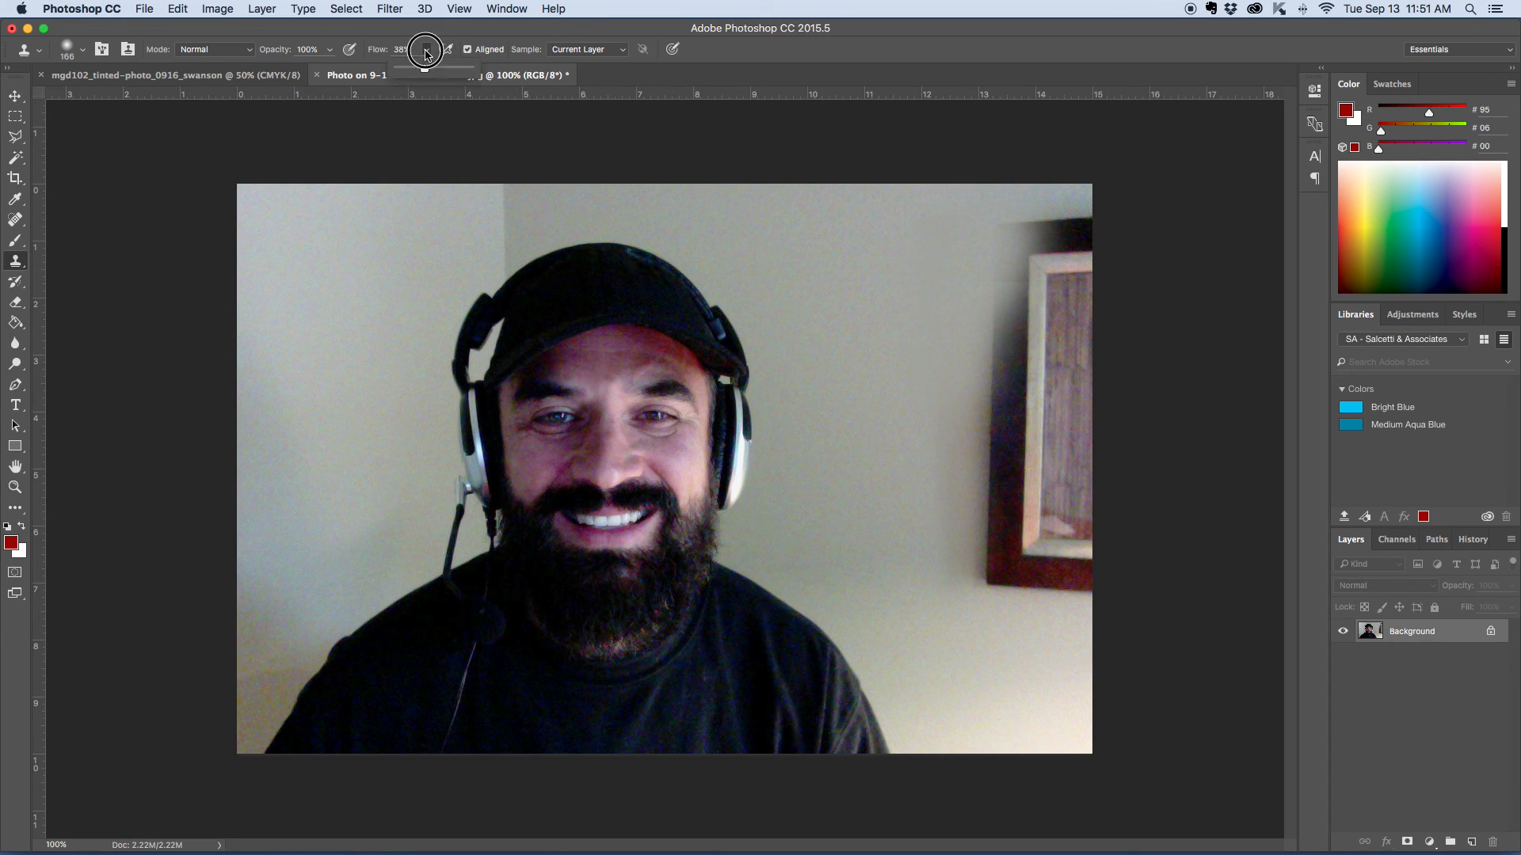
{"action": "left_click_drag", "start_coordinate": [422, 69], "coordinate": [469, 69]}
{"action": "left_click_drag", "start_coordinate": [900, 325], "coordinate": [871, 348]}
{"action": "left_click", "coordinate": [851, 253], "text": "alt"}
{"action": "mouse_move", "coordinate": [988, 253]}
{"action": "left_mouse_down"}
{"action": "mouse_move", "coordinate": [1019, 251]}
{"action": "mouse_move", "coordinate": [1053, 226]}
{"action": "mouse_move", "coordinate": [1027, 226]}
{"action": "mouse_move", "coordinate": [1076, 214]}
{"action": "left_mouse_up"}
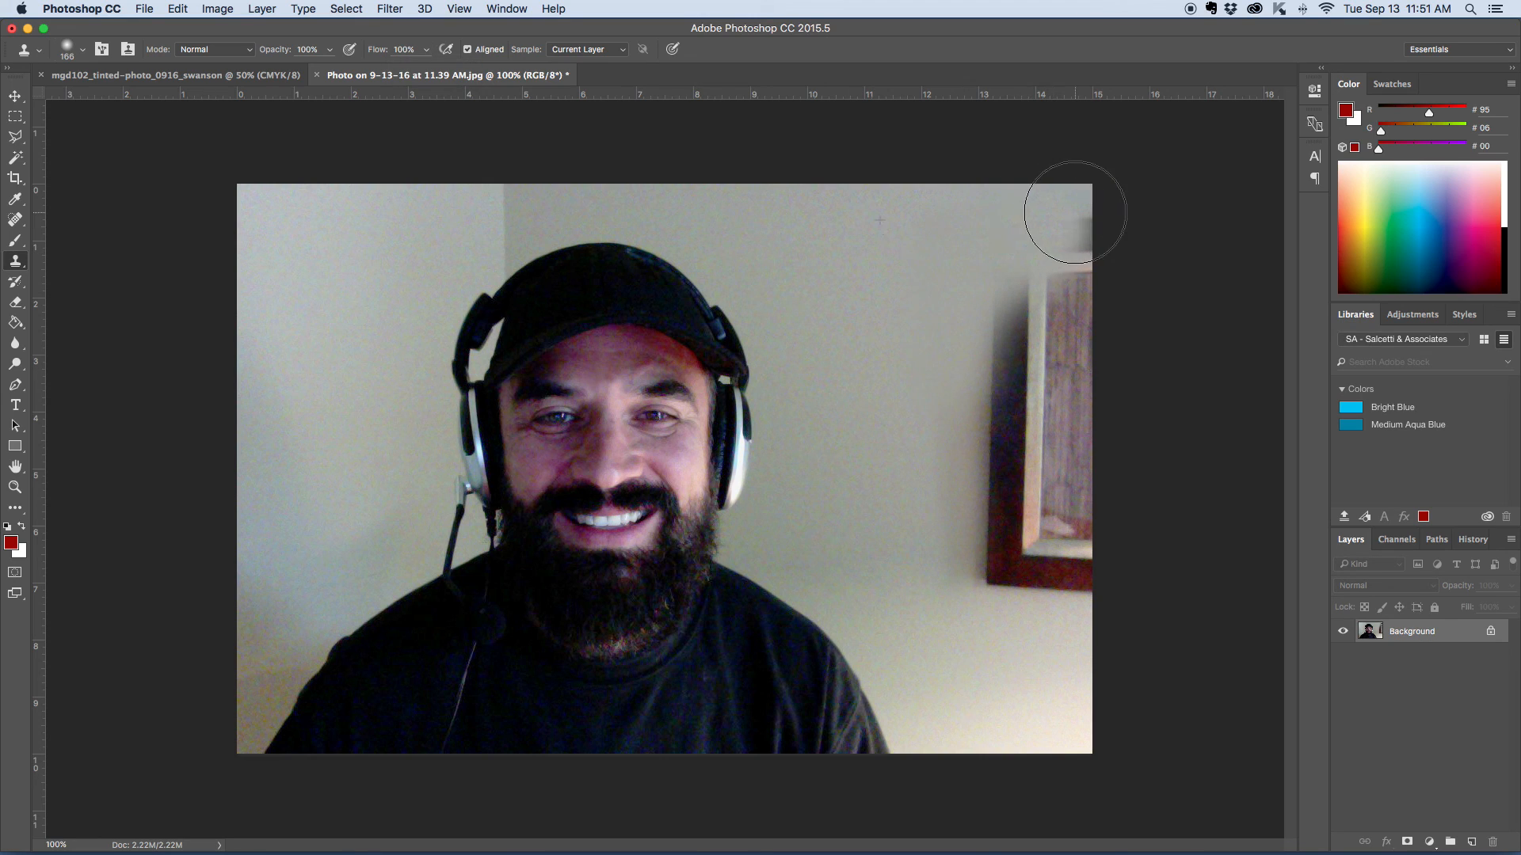
- Clone sampled wall down the side of the picture frame nearest the man, including its lower corner
{"action": "left_click", "coordinate": [865, 244], "text": "alt"}
{"action": "left_click_drag", "start_coordinate": [986, 394], "coordinate": [1035, 225]}
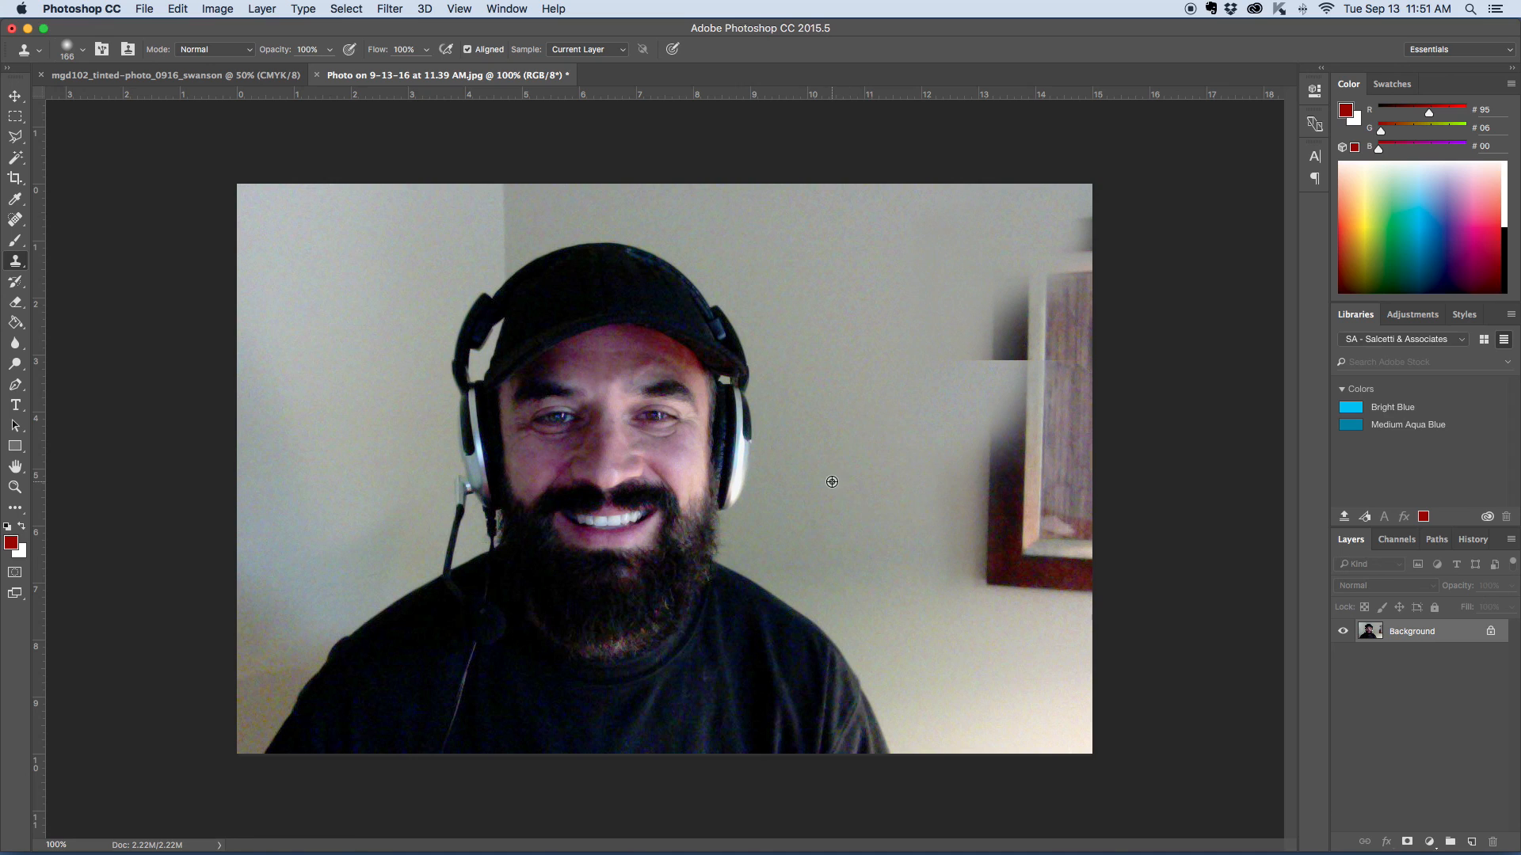
{"action": "left_click", "coordinate": [861, 509], "text": "alt"}
{"action": "left_click_drag", "start_coordinate": [953, 515], "coordinate": [980, 207]}
{"action": "left_click", "coordinate": [865, 475], "text": "alt"}
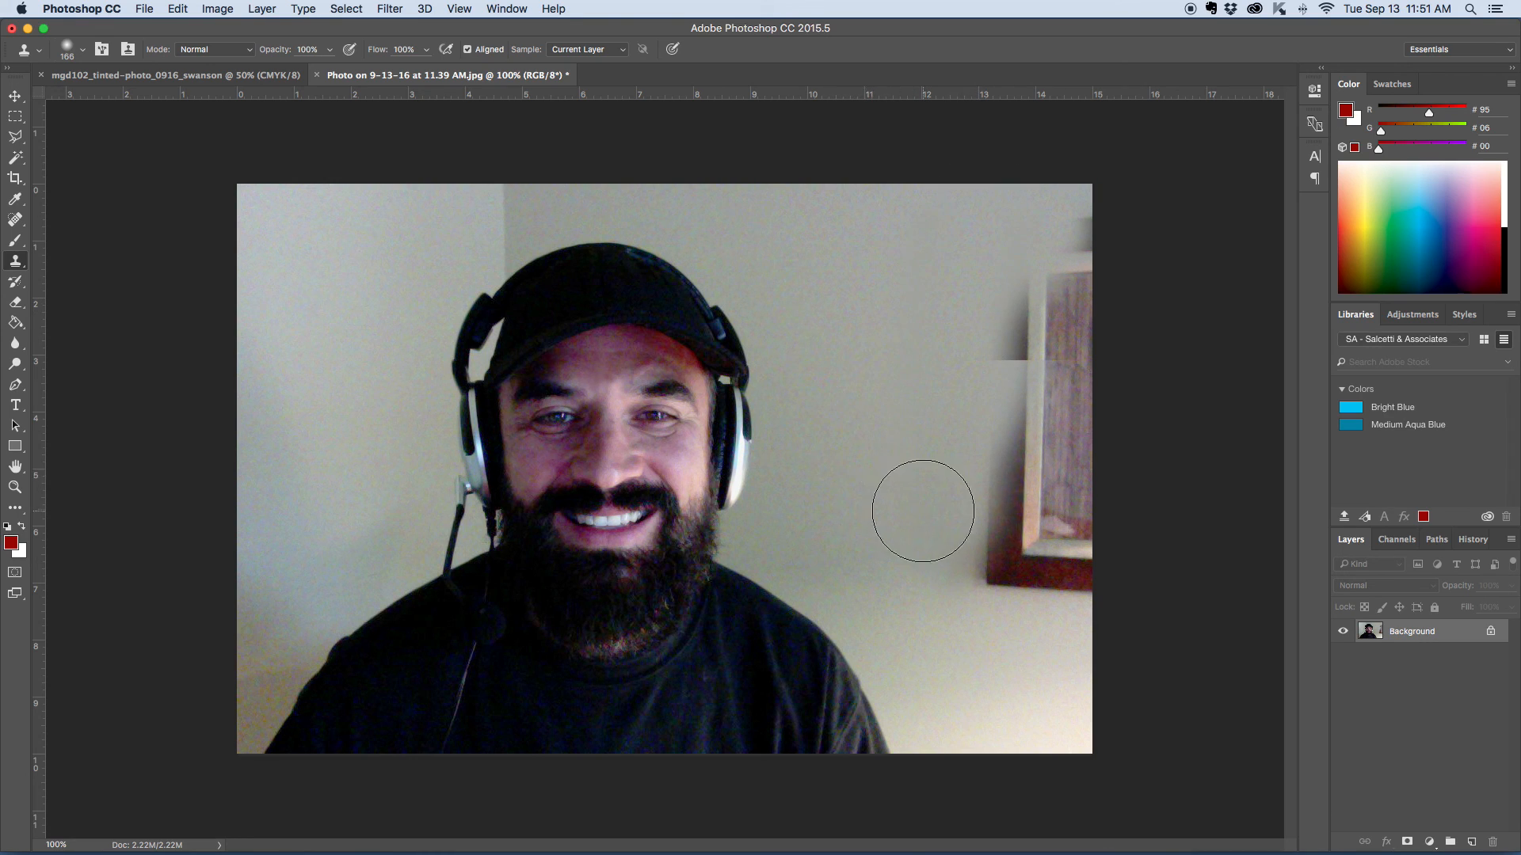
{"action": "left_click", "coordinate": [863, 567], "text": "alt"}
{"action": "left_click", "coordinate": [889, 540], "text": "alt"}
{"action": "mouse_move", "coordinate": [965, 550]}
{"action": "left_mouse_down"}
{"action": "mouse_move", "coordinate": [1010, 548]}
{"action": "mouse_move", "coordinate": [999, 570]}
{"action": "mouse_move", "coordinate": [1015, 322]}
{"action": "left_mouse_up"}
- Clone sampled wall over the remaining upper part of the framed picture out to the photo's edge
{"action": "left_click", "coordinate": [926, 346], "text": "alt"}
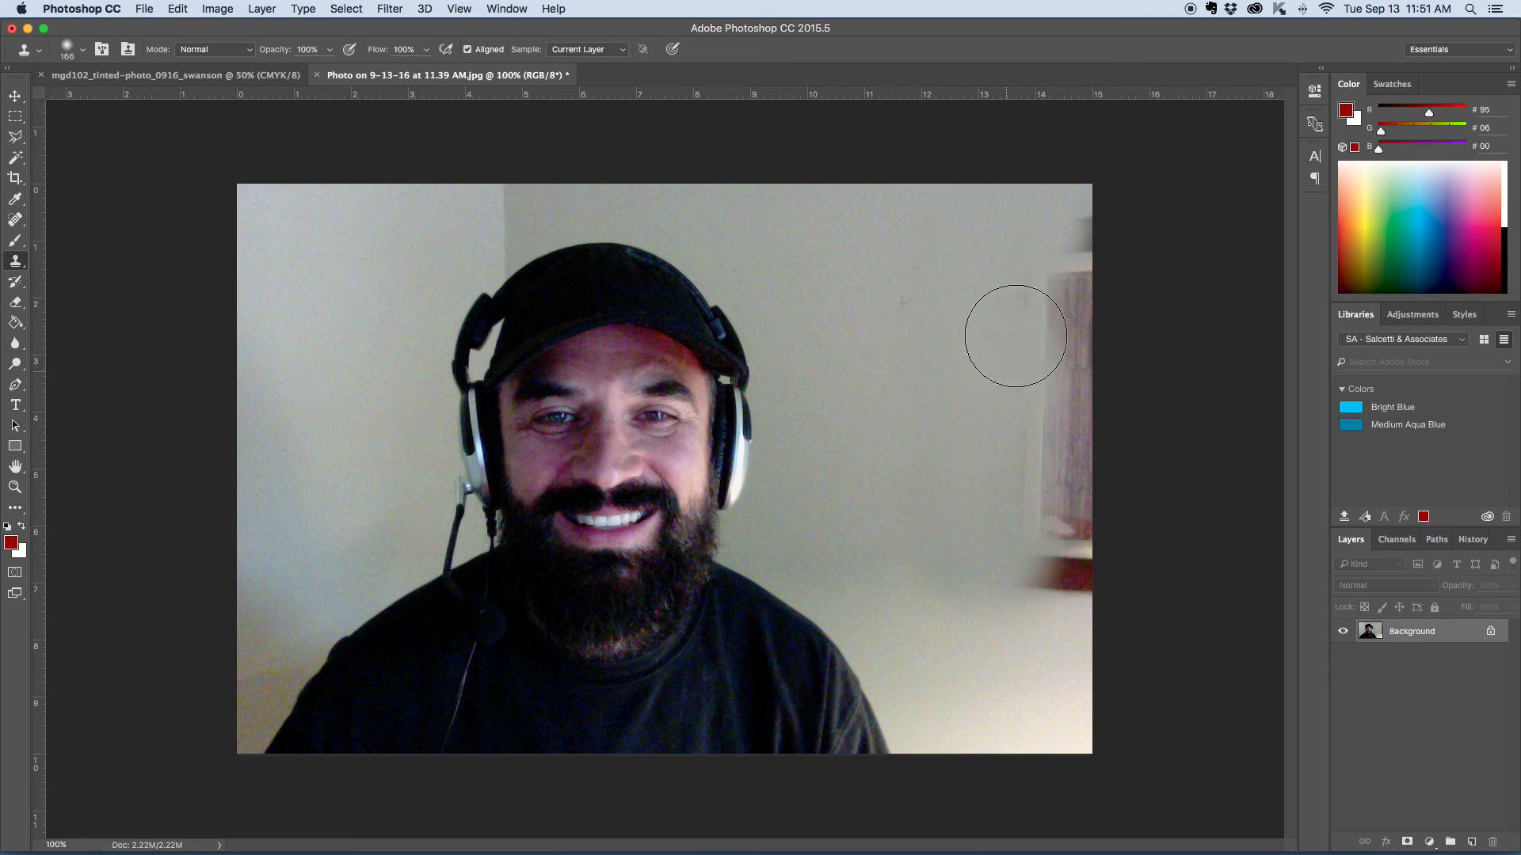
{"action": "left_click_drag", "start_coordinate": [1012, 343], "coordinate": [1055, 221]}
{"action": "left_click", "coordinate": [847, 271], "text": "alt"}
{"action": "left_click_drag", "start_coordinate": [1002, 444], "coordinate": [1069, 255]}
{"action": "left_click", "coordinate": [917, 297], "text": "alt"}
{"action": "left_click", "coordinate": [1032, 396]}
{"action": "left_click", "coordinate": [877, 430], "text": "alt"}
{"action": "mouse_move", "coordinate": [1018, 441]}
{"action": "left_mouse_down"}
{"action": "mouse_move", "coordinate": [1069, 288]}
{"action": "mouse_move", "coordinate": [1074, 247]}
{"action": "mouse_move", "coordinate": [1051, 238]}
{"action": "mouse_move", "coordinate": [1075, 214]}
{"action": "mouse_move", "coordinate": [1014, 233]}
{"action": "left_mouse_up"}
{"action": "left_click", "coordinate": [930, 313], "text": "alt"}
{"action": "left_click", "coordinate": [898, 356], "text": "alt"}
{"action": "left_click", "coordinate": [885, 303], "text": "alt"}
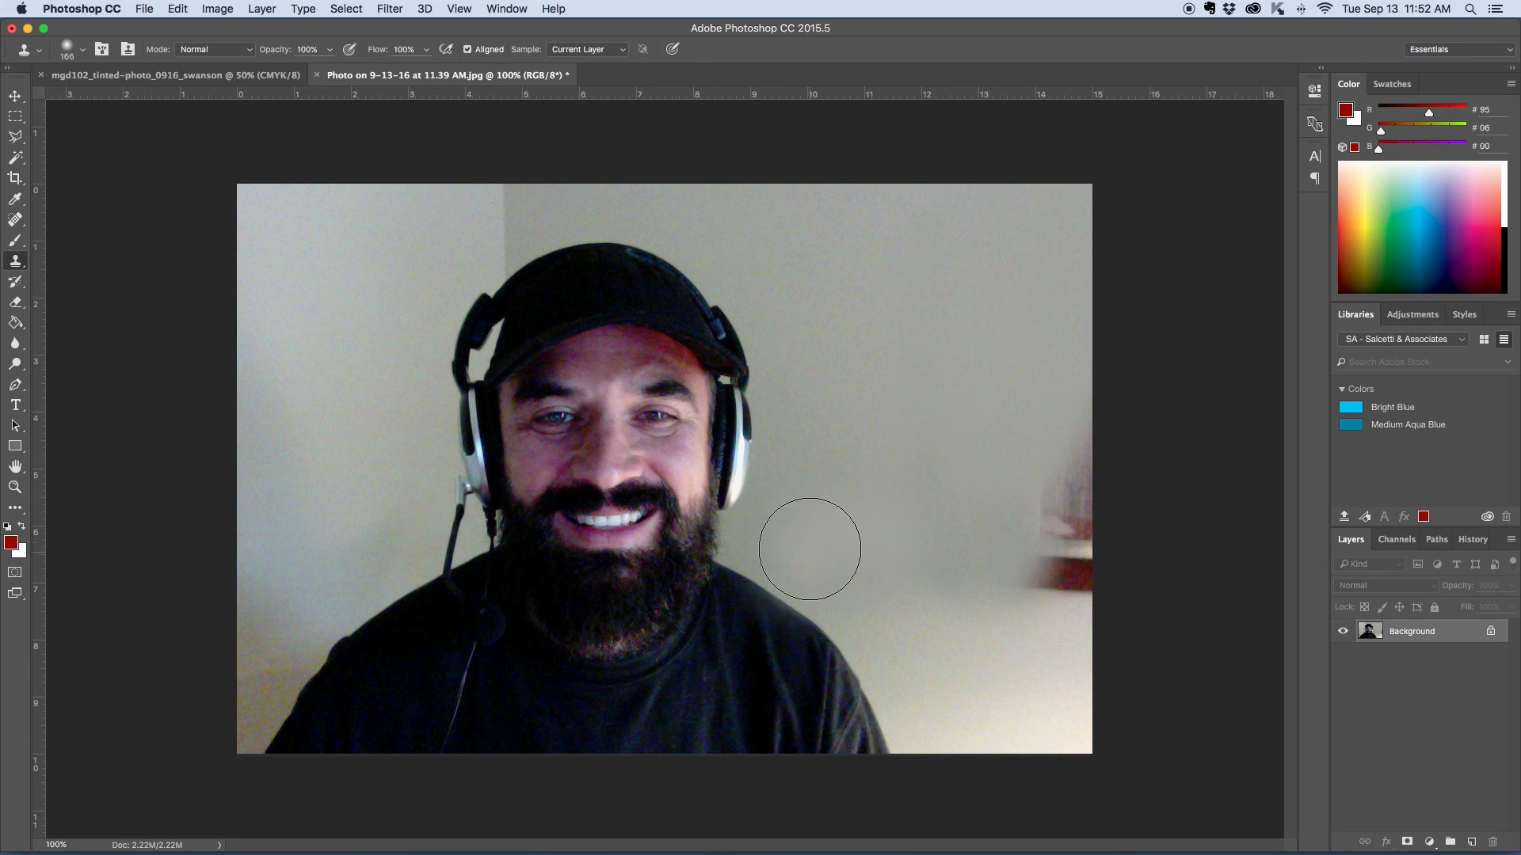
- Clone sampled wall over the last remnant of the picture frame's lower corner at the photo's edge
{"action": "left_click", "coordinate": [906, 437], "text": "alt"}
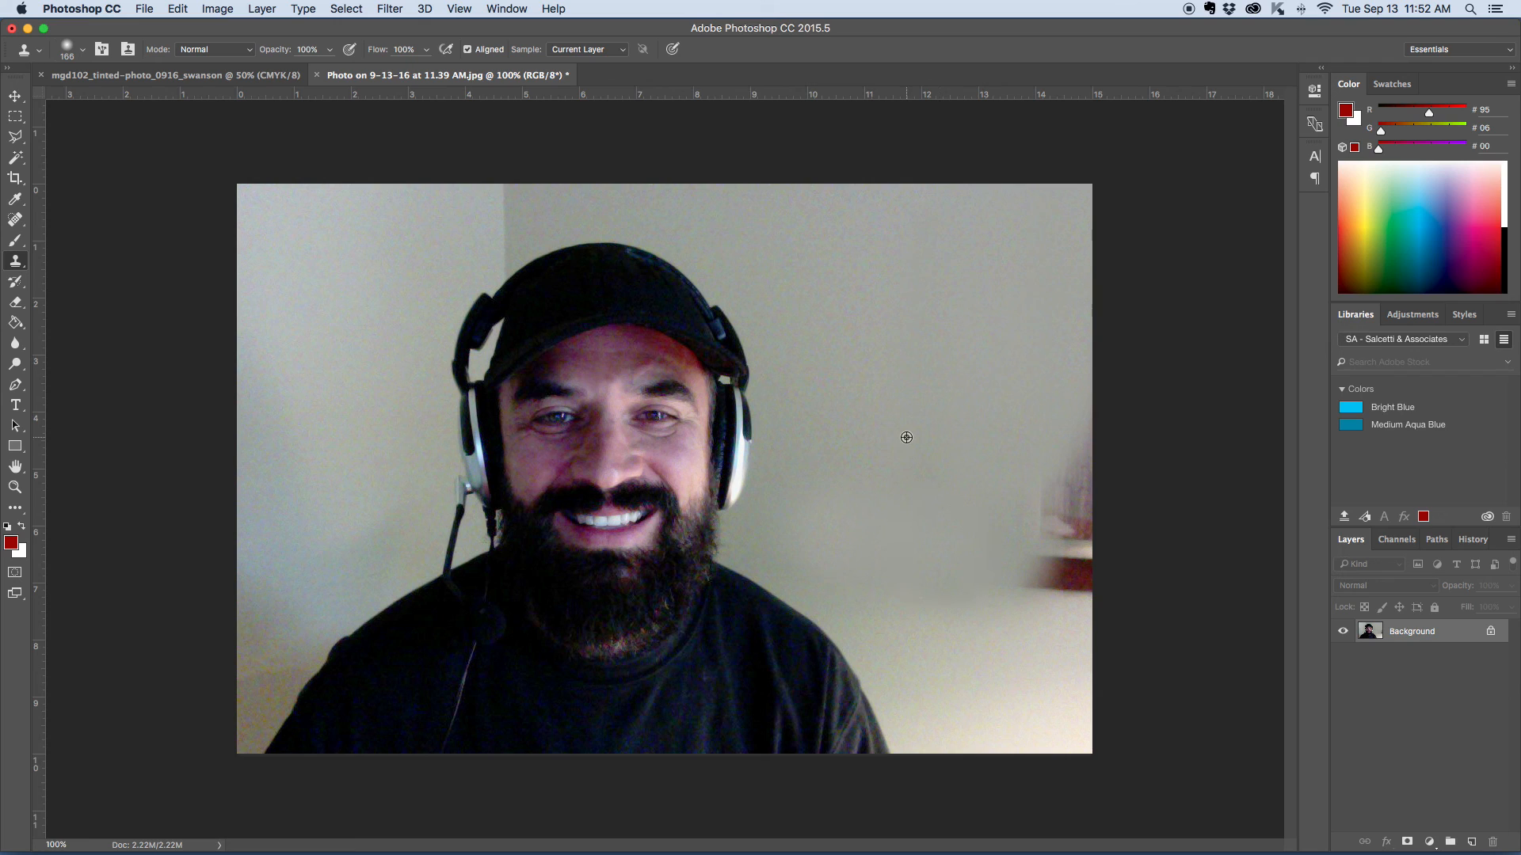
{"action": "left_click_drag", "start_coordinate": [1015, 502], "coordinate": [1033, 534]}
{"action": "left_click", "coordinate": [929, 403], "text": "alt"}
{"action": "mouse_move", "coordinate": [1068, 595]}
{"action": "left_mouse_down"}
{"action": "mouse_move", "coordinate": [1079, 455]}
{"action": "mouse_move", "coordinate": [1062, 456]}
{"action": "left_mouse_up"}
{"action": "left_click", "coordinate": [917, 437], "text": "alt"}
- Try cloning the brighter lower wall over the dark patch left beneath the removed frame
{"action": "left_click", "coordinate": [984, 684], "text": "alt"}
{"action": "left_click_drag", "start_coordinate": [978, 607], "coordinate": [1004, 665]}
{"action": "scroll", "coordinate": [1018, 678], "scroll_direction": "down", "scroll_amount": 3}
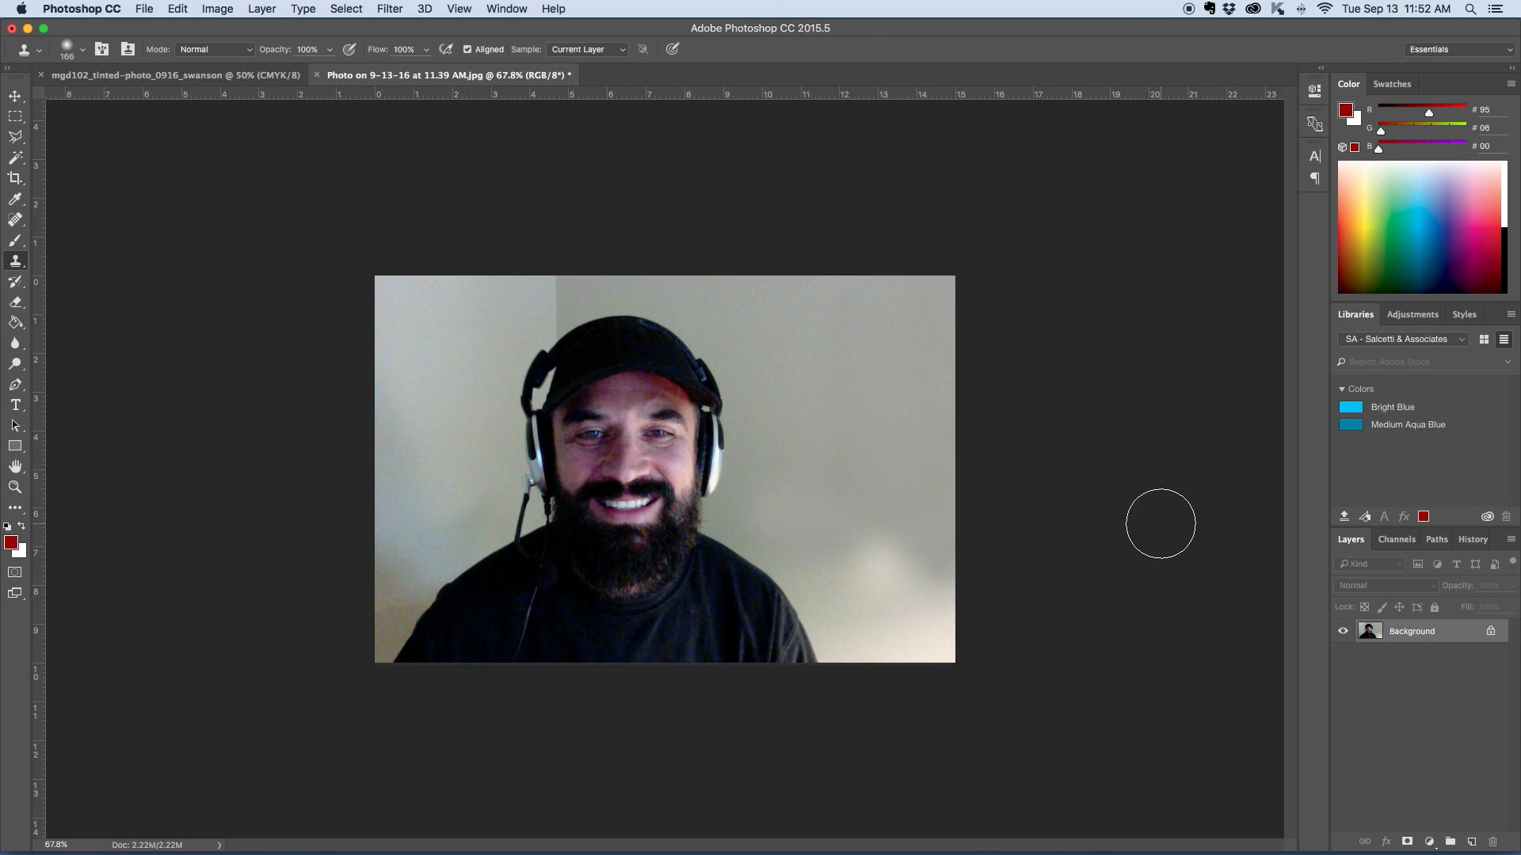
{"action": "key", "text": "super+z"}
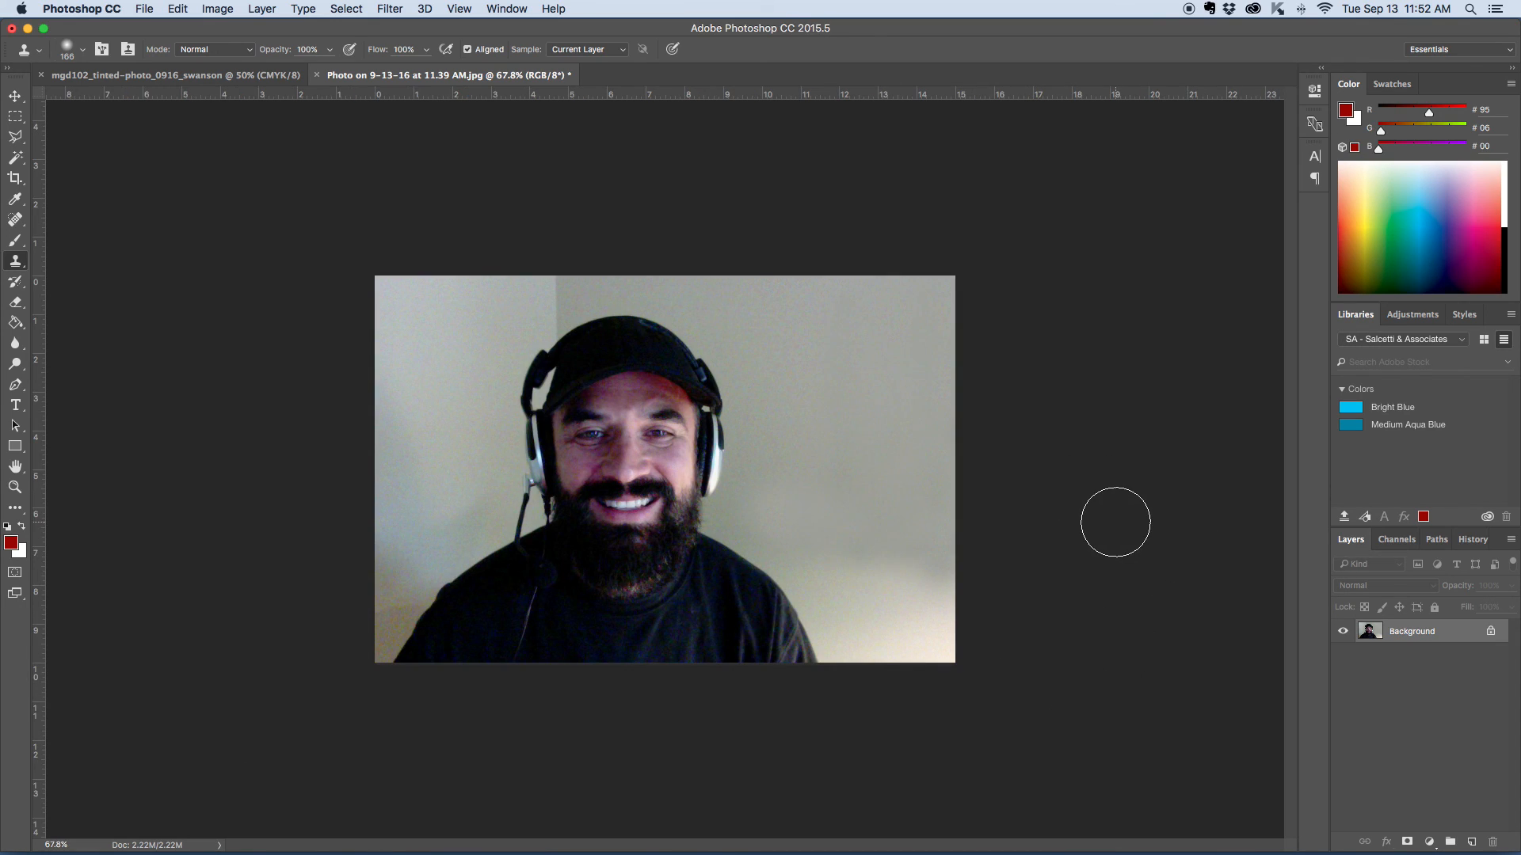
{"action": "key", "text": "super+equal"}
{"action": "key", "text": "super+equal"}
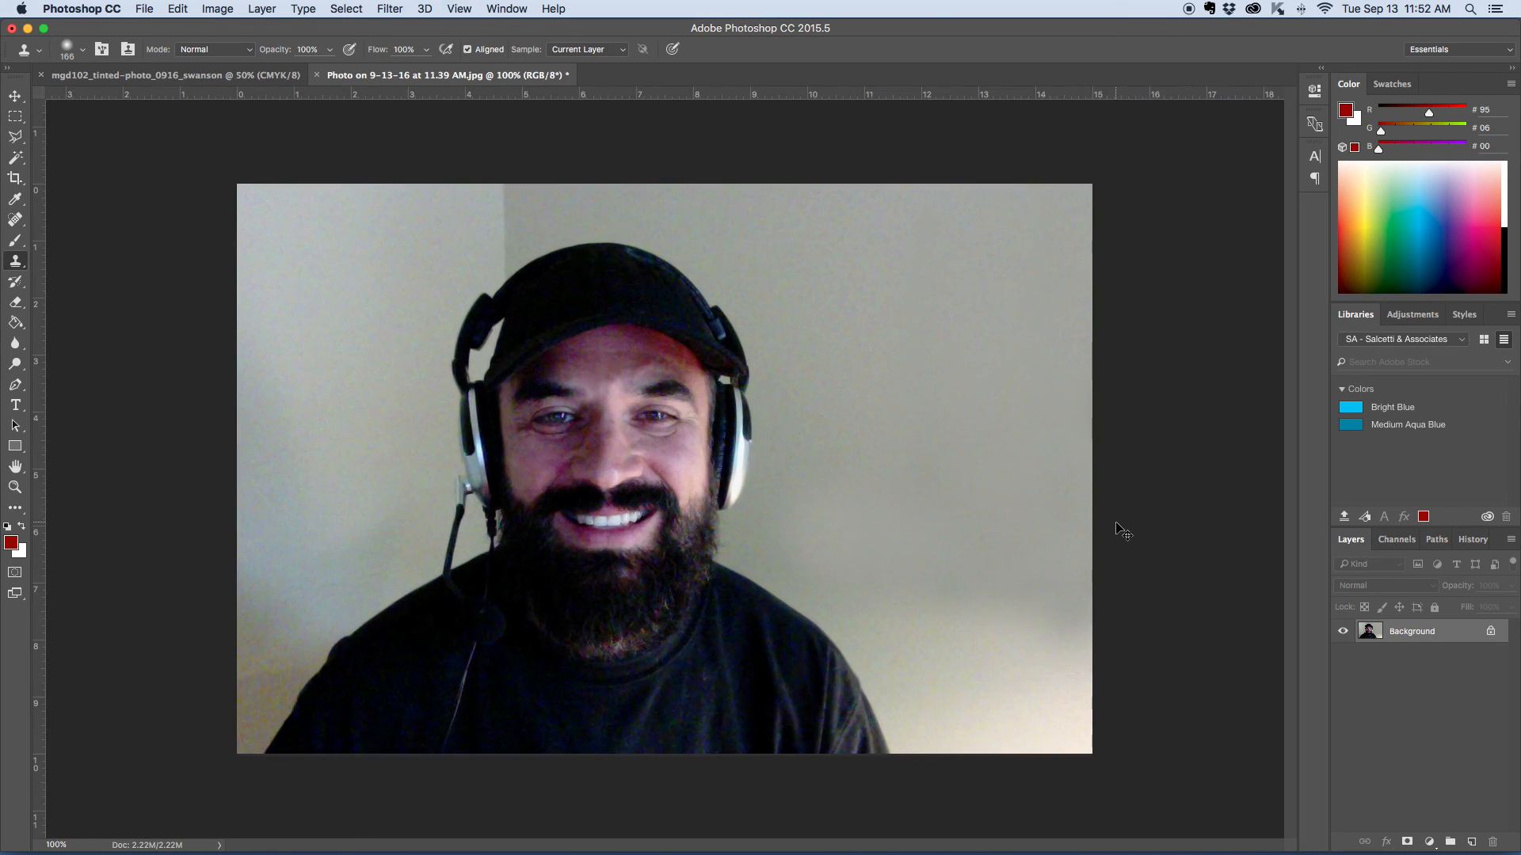
{"action": "key", "text": "super+minus"}
- Save the retouched photo under its existing JPEG file name and accept the JPEG options
{"action": "left_click", "coordinate": [17, 99]}
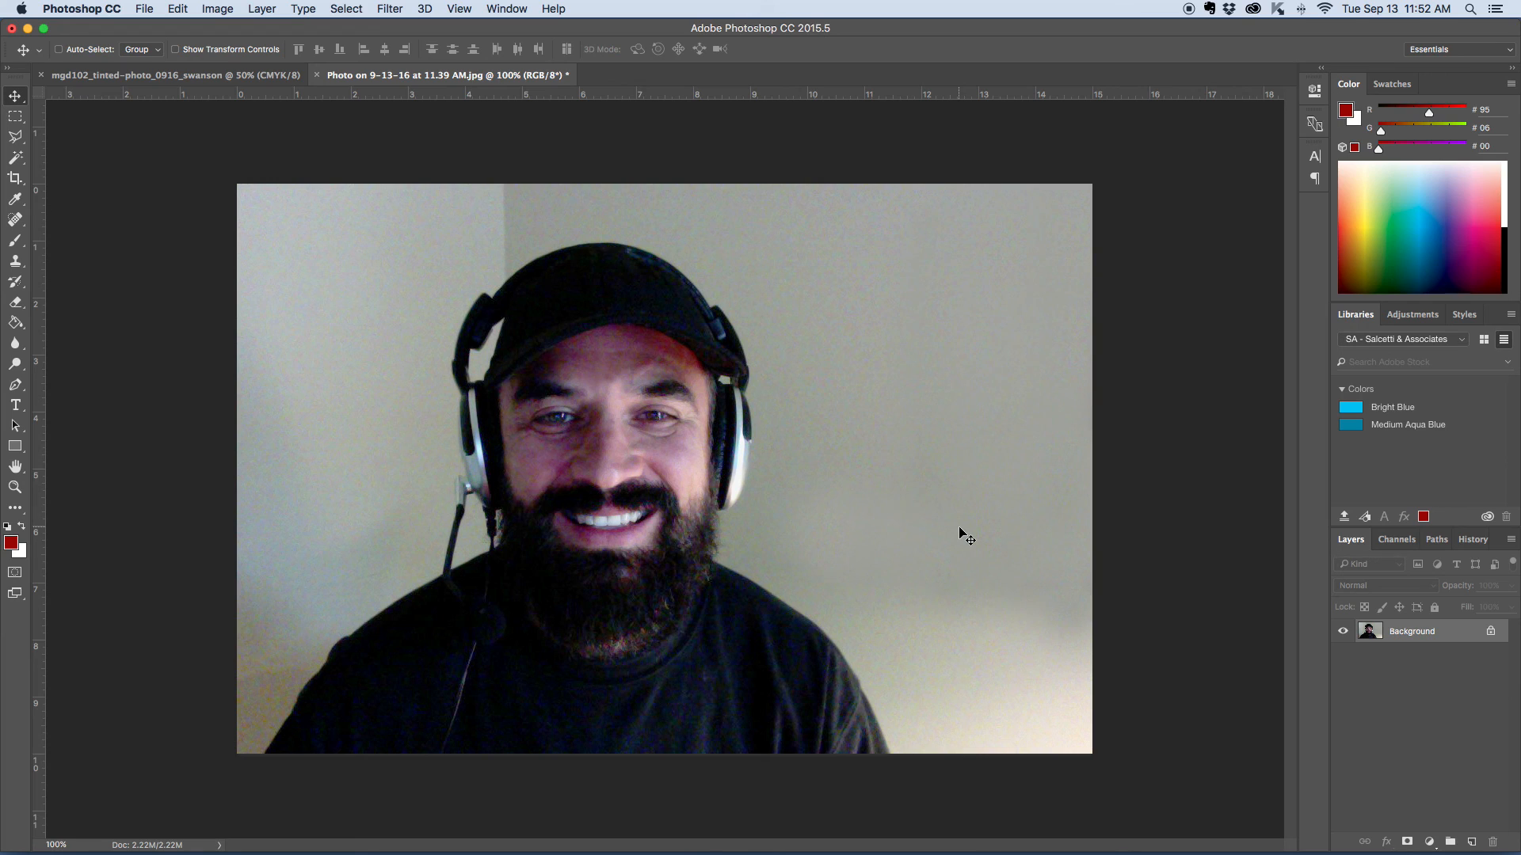
{"action": "left_click", "coordinate": [143, 8]}
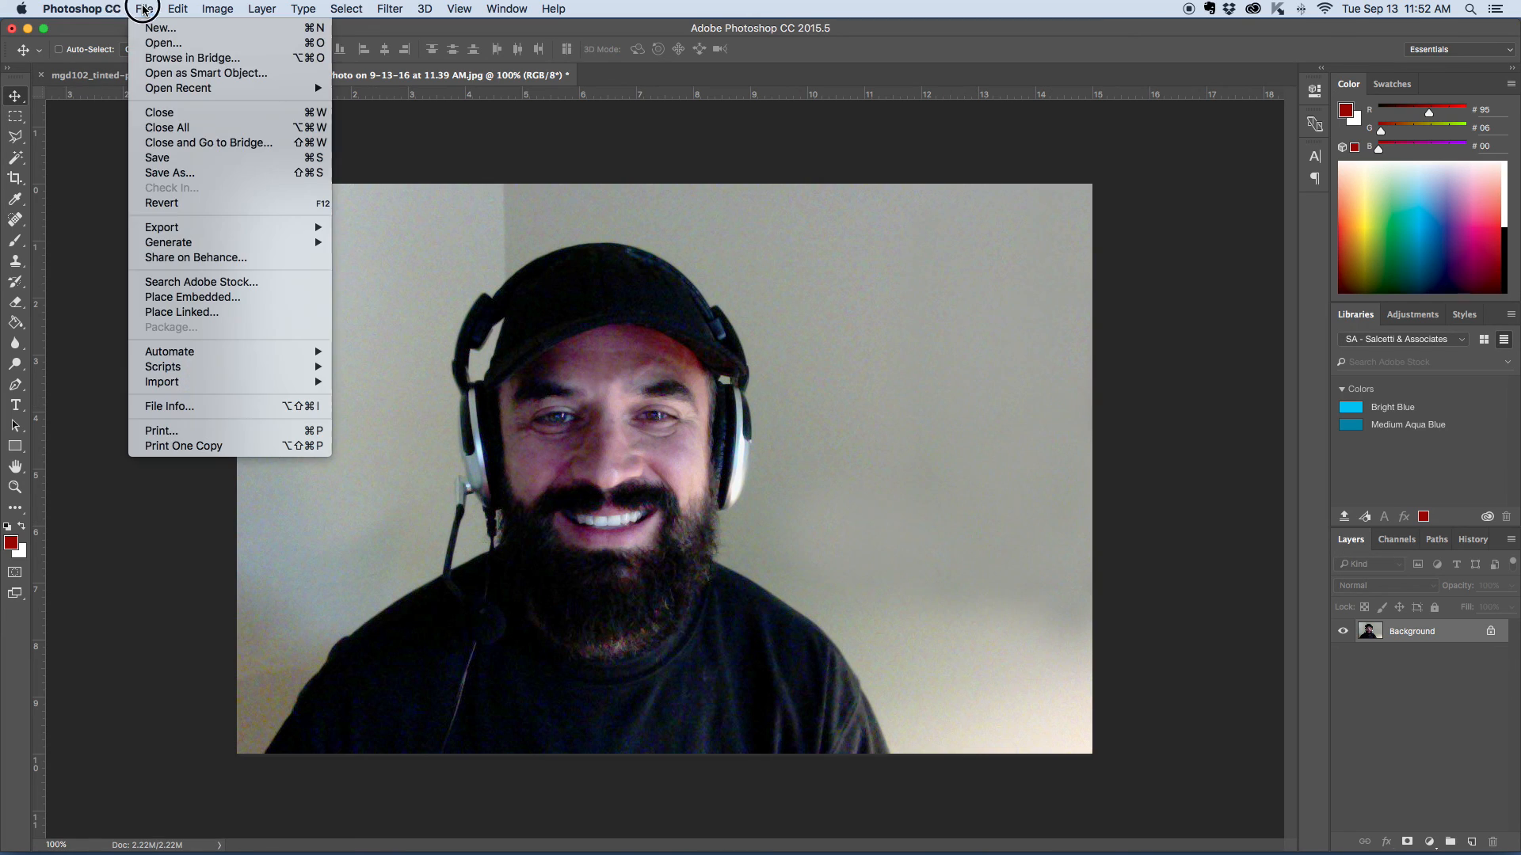
{"action": "left_click", "coordinate": [188, 163]}
{"action": "left_click", "coordinate": [857, 318]}
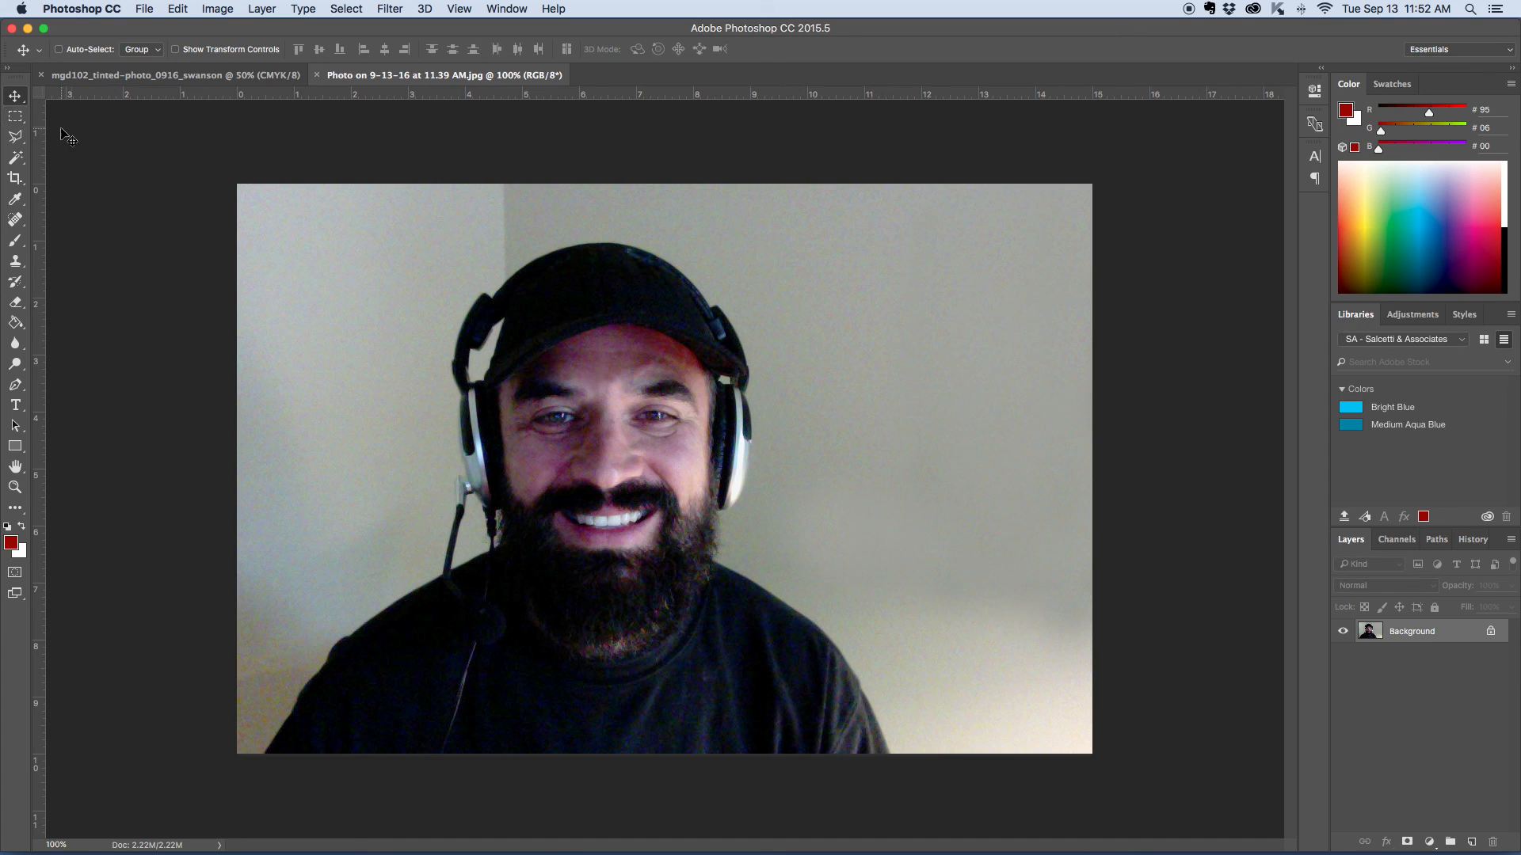
- Try cropping the photo to a rectangular marquee selection around the man's head and shoulders
{"action": "left_click", "coordinate": [15, 118]}
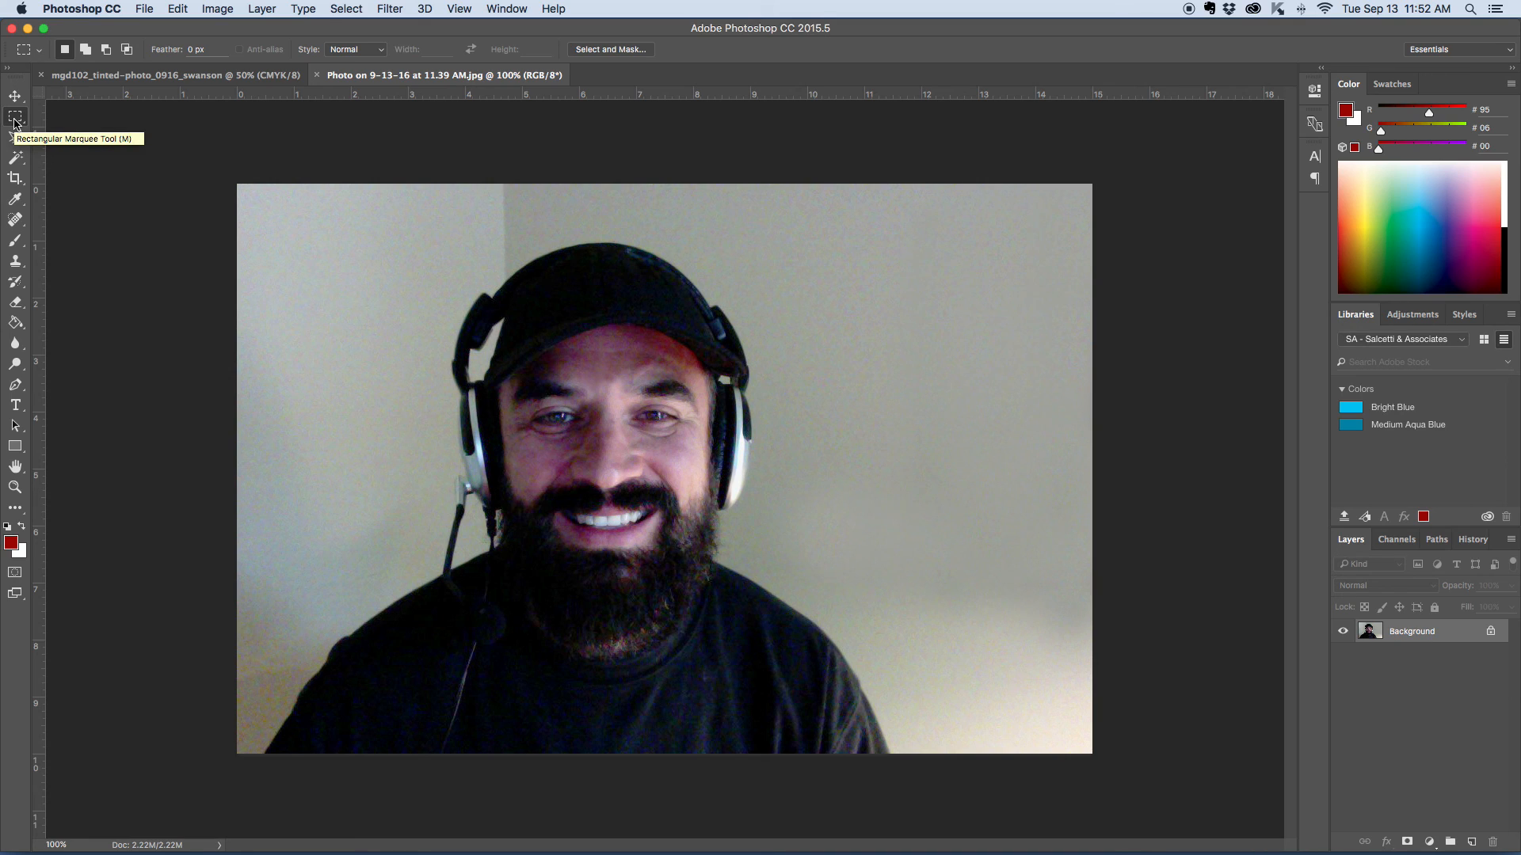
{"action": "left_click_drag", "start_coordinate": [376, 219], "coordinate": [794, 750]}
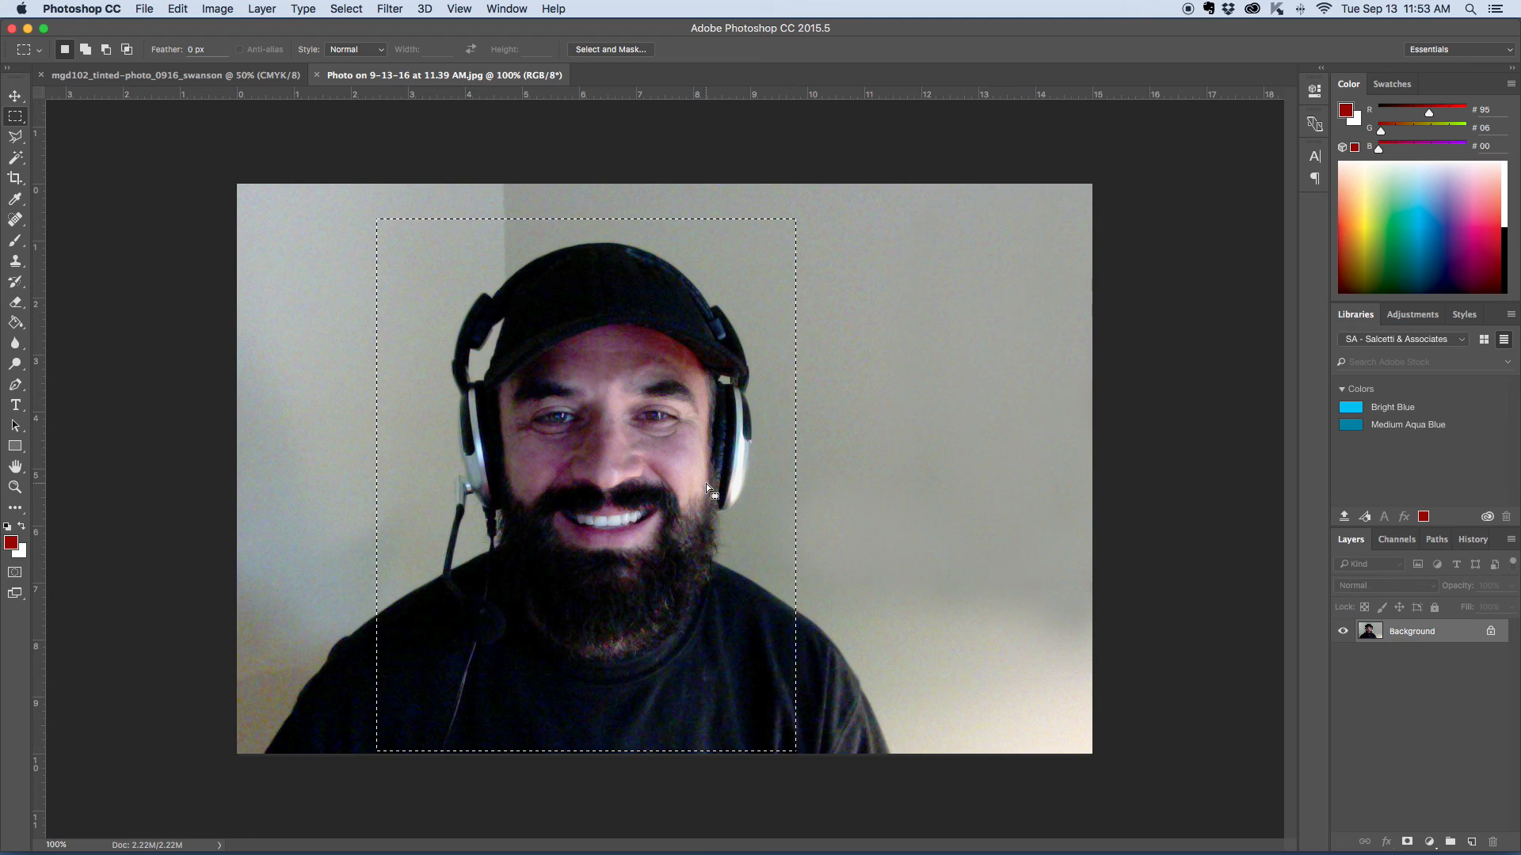
{"action": "left_click", "coordinate": [259, 10]}
{"action": "mouse_move", "coordinate": [175, 10]}
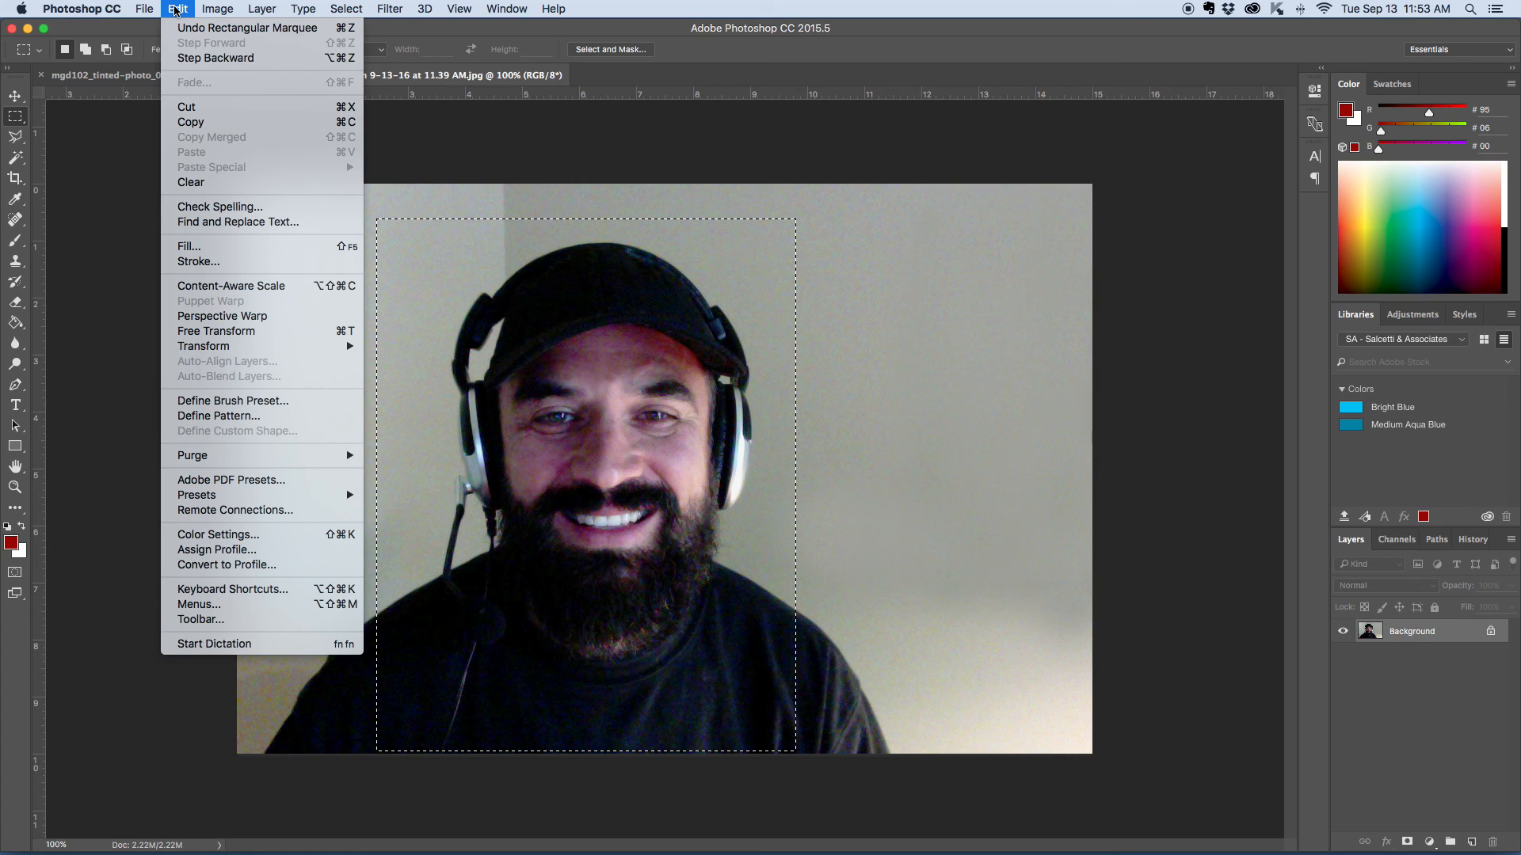
{"action": "mouse_move", "coordinate": [221, 11]}
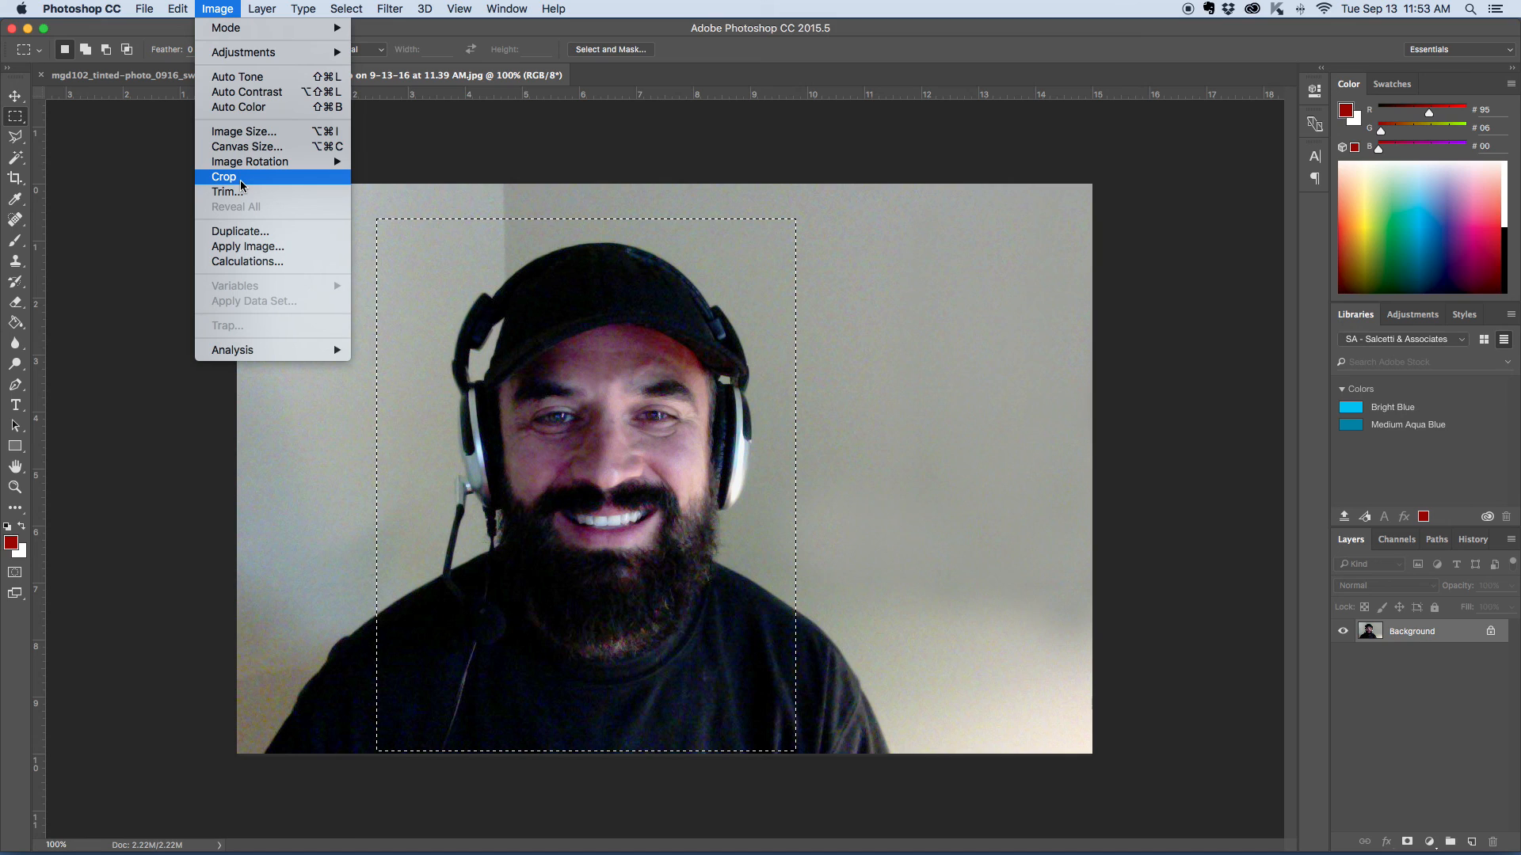
{"action": "left_click", "coordinate": [224, 177]}
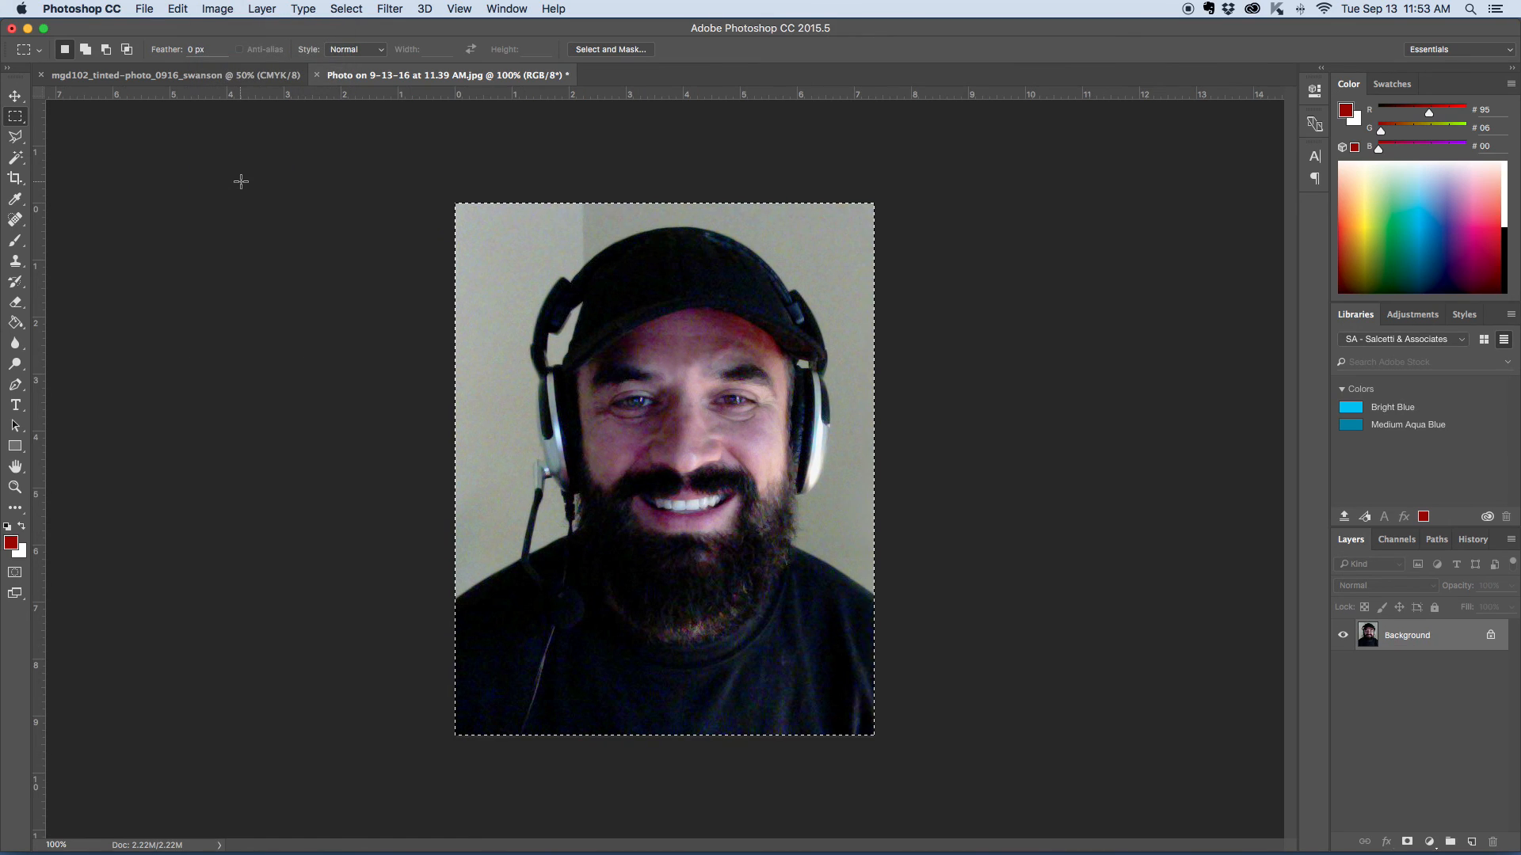
{"action": "key", "text": "super+z"}
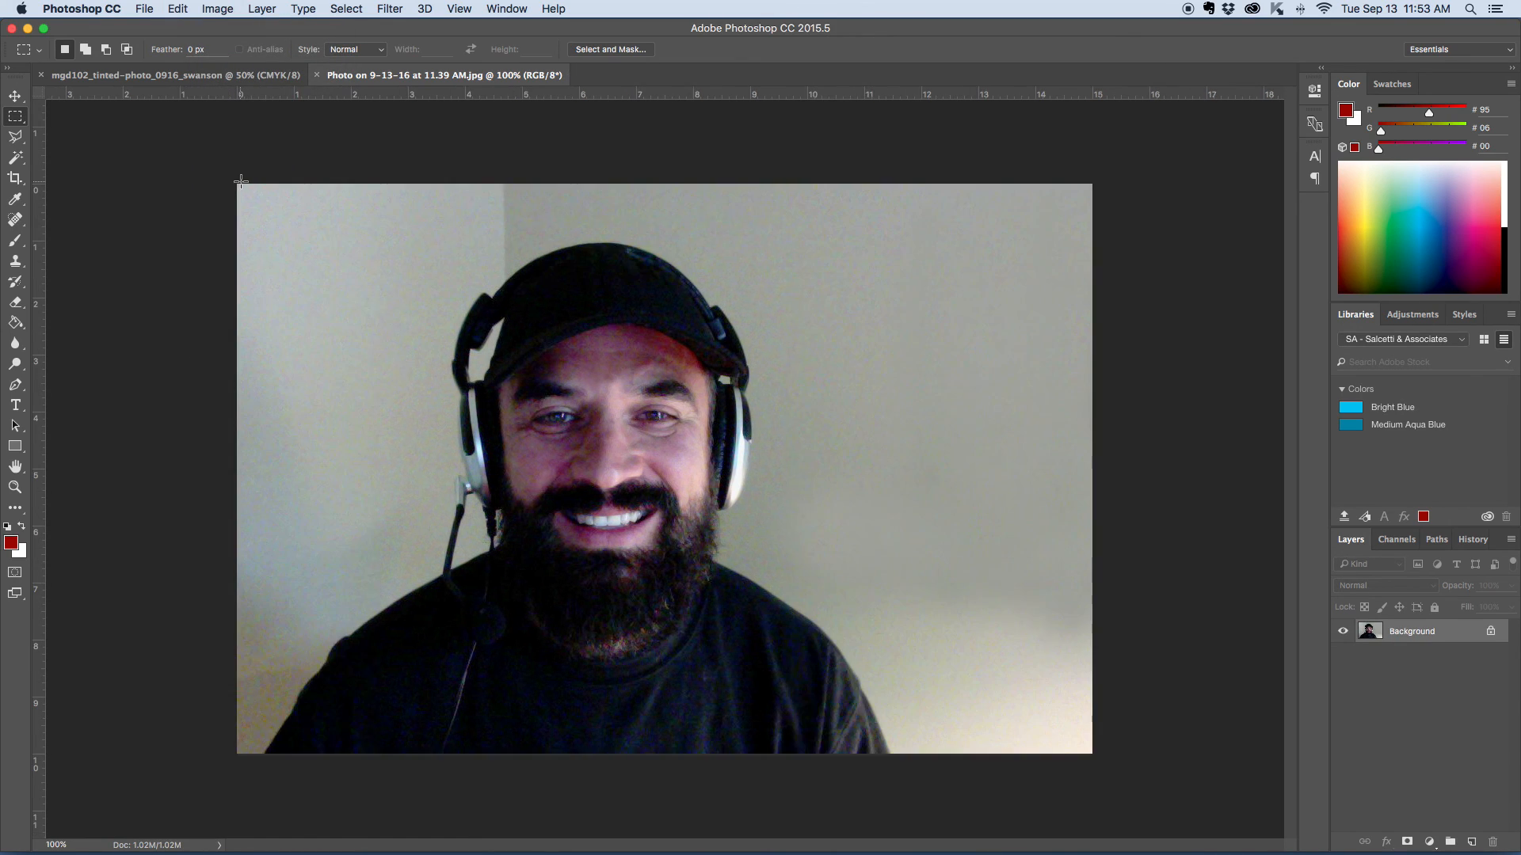
{"action": "key", "text": "super+d"}
- Crop the photo with the Crop tool to about 7.9 by 9.1 inches around the man's head and shoulders
{"action": "left_click", "coordinate": [17, 183]}
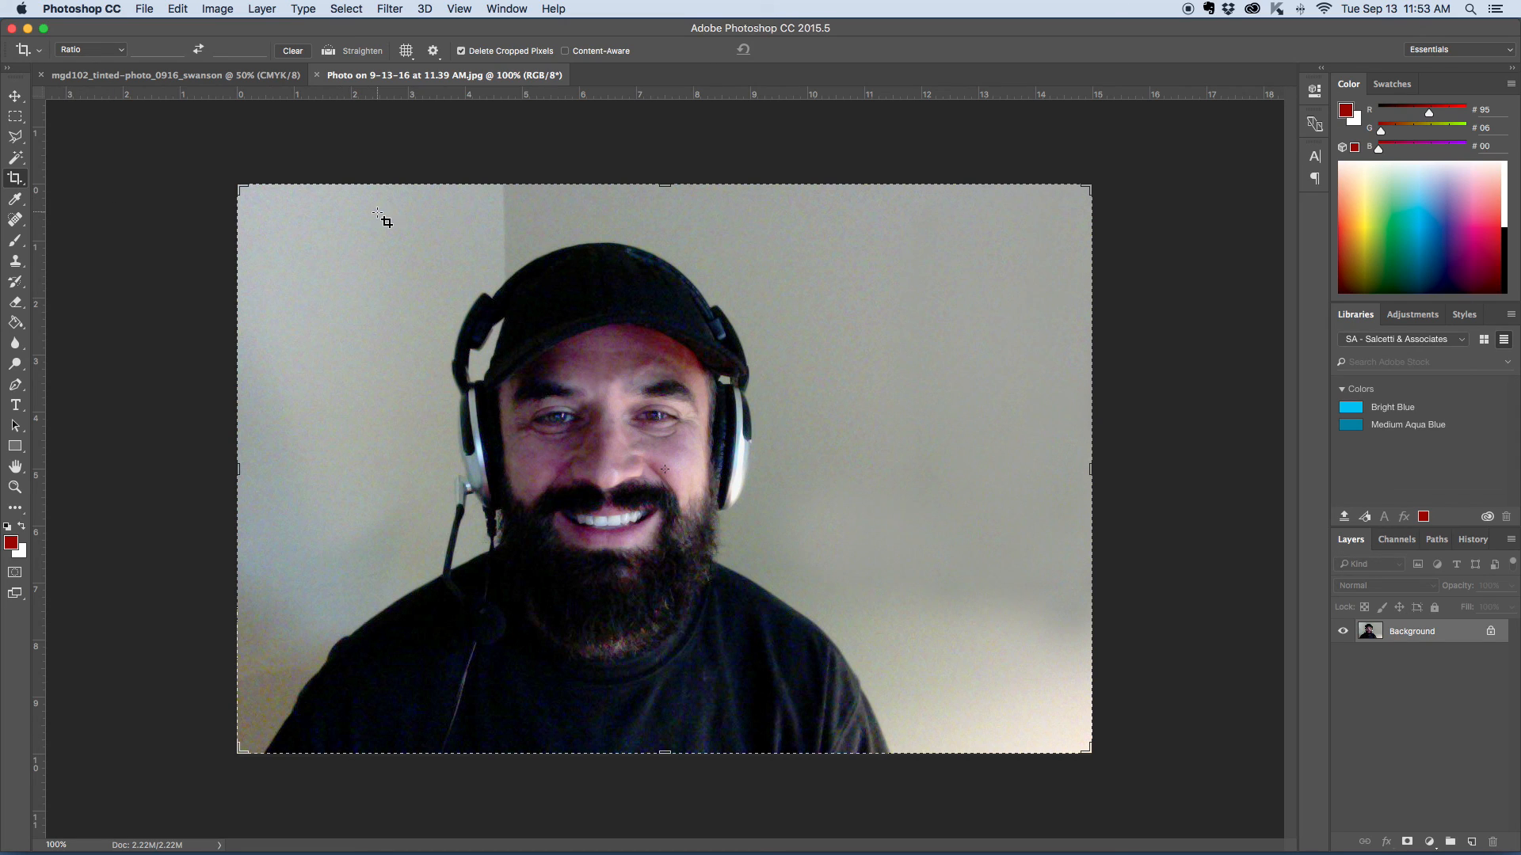
{"action": "left_click_drag", "start_coordinate": [377, 211], "coordinate": [817, 723]}
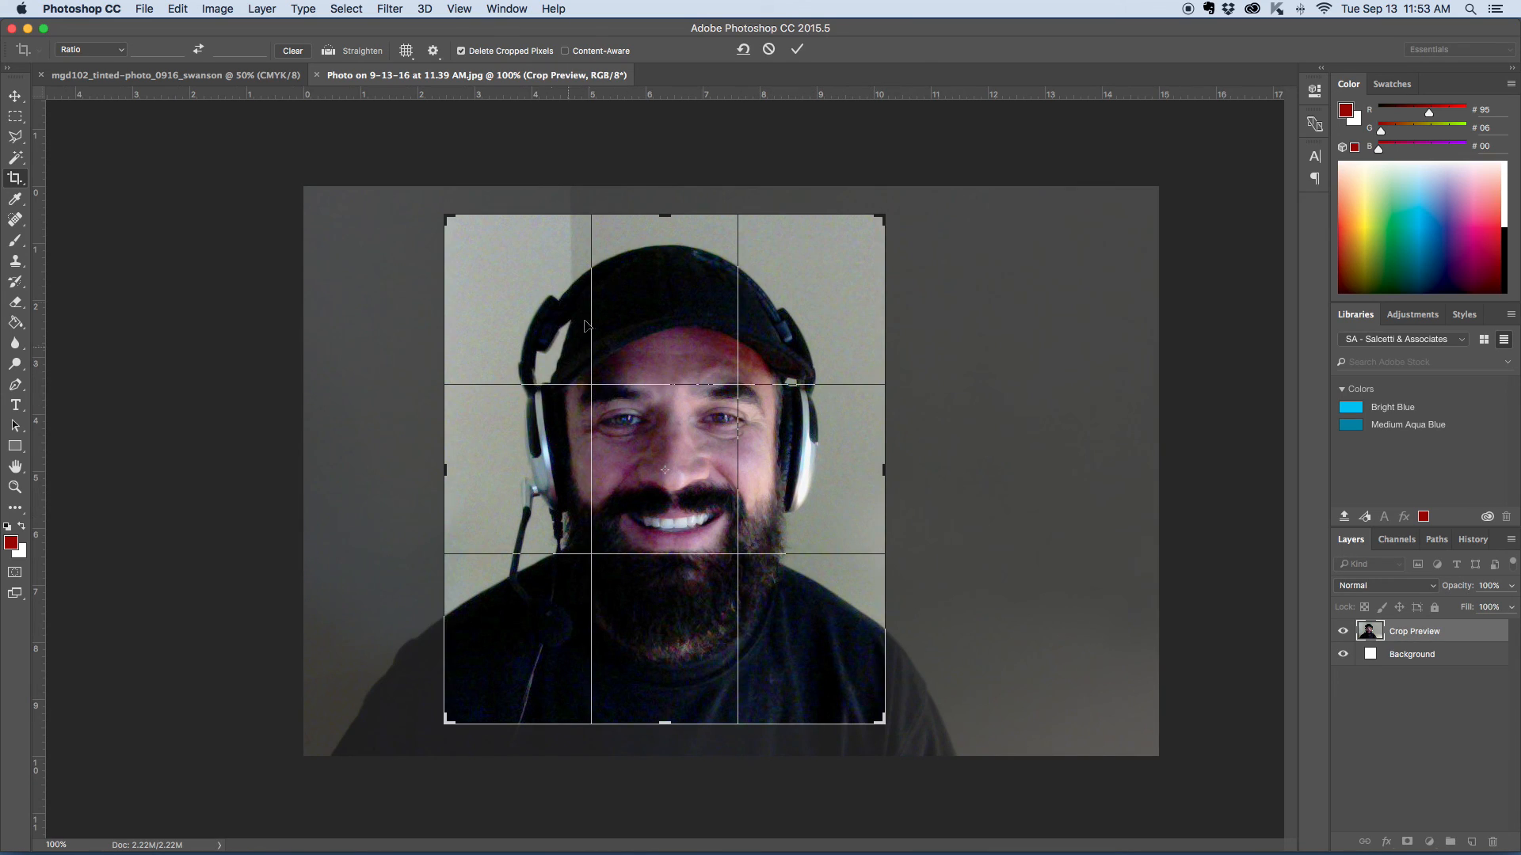
{"action": "left_click_drag", "start_coordinate": [788, 453], "coordinate": [813, 420]}
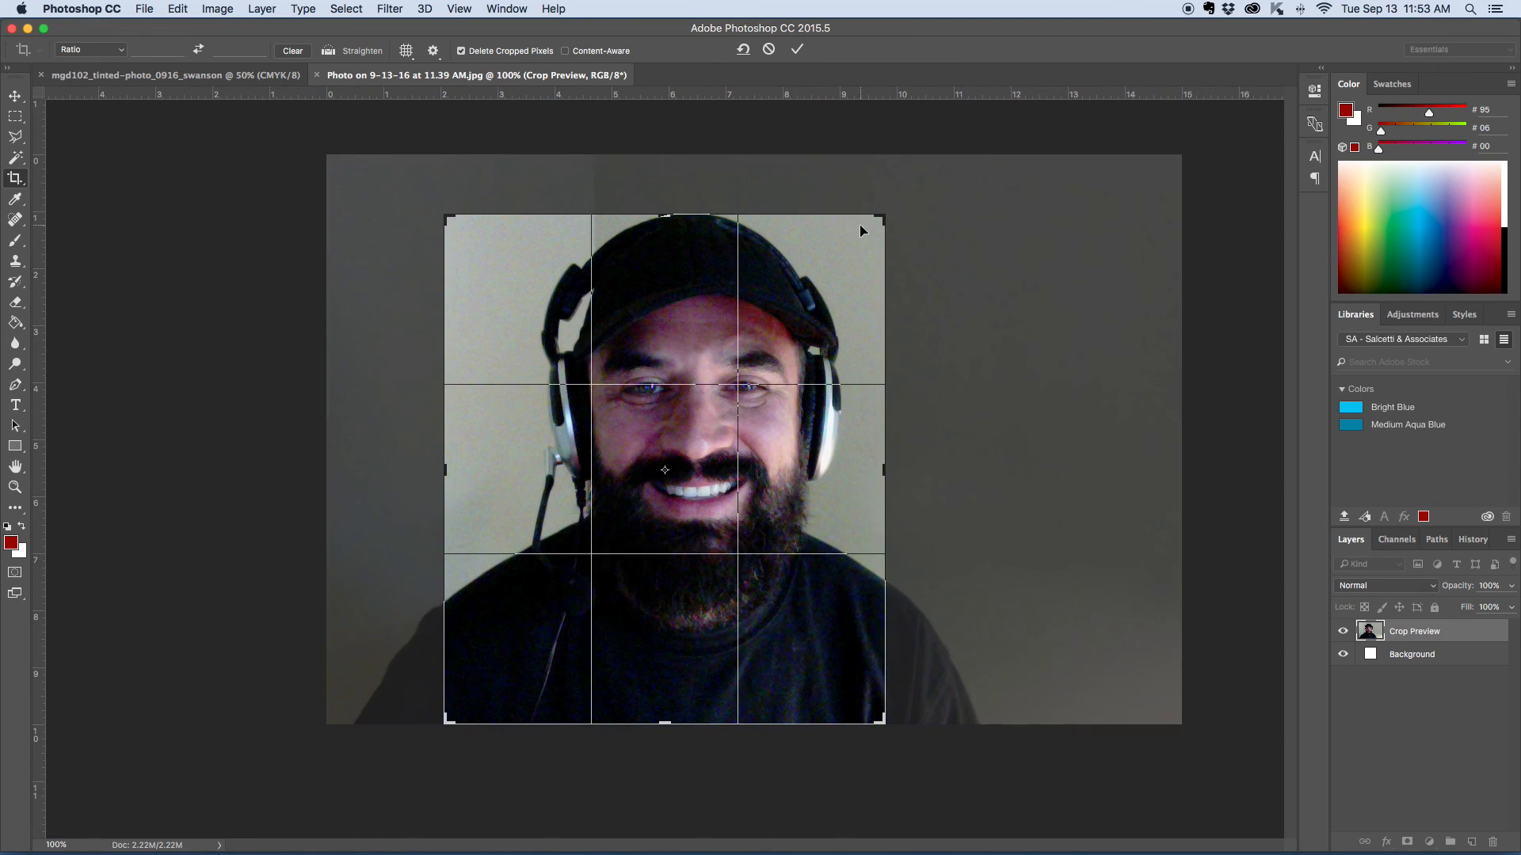
{"action": "left_click_drag", "start_coordinate": [885, 217], "coordinate": [887, 212]}
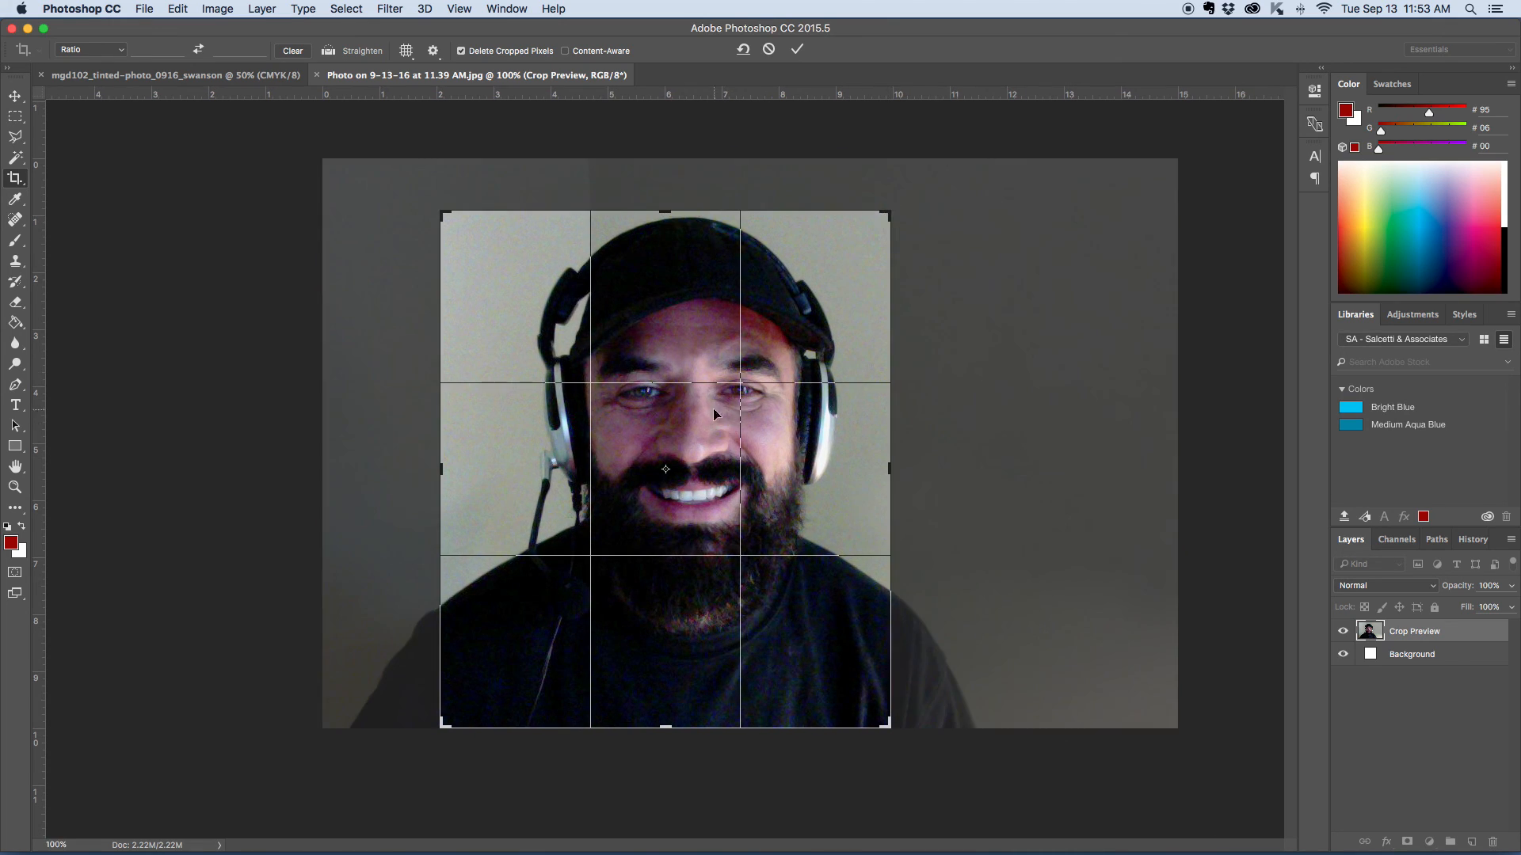
{"action": "mouse_move", "coordinate": [788, 491]}
{"action": "left_mouse_down"}
{"action": "mouse_move", "coordinate": [737, 488]}
{"action": "mouse_move", "coordinate": [815, 487]}
{"action": "left_mouse_up"}
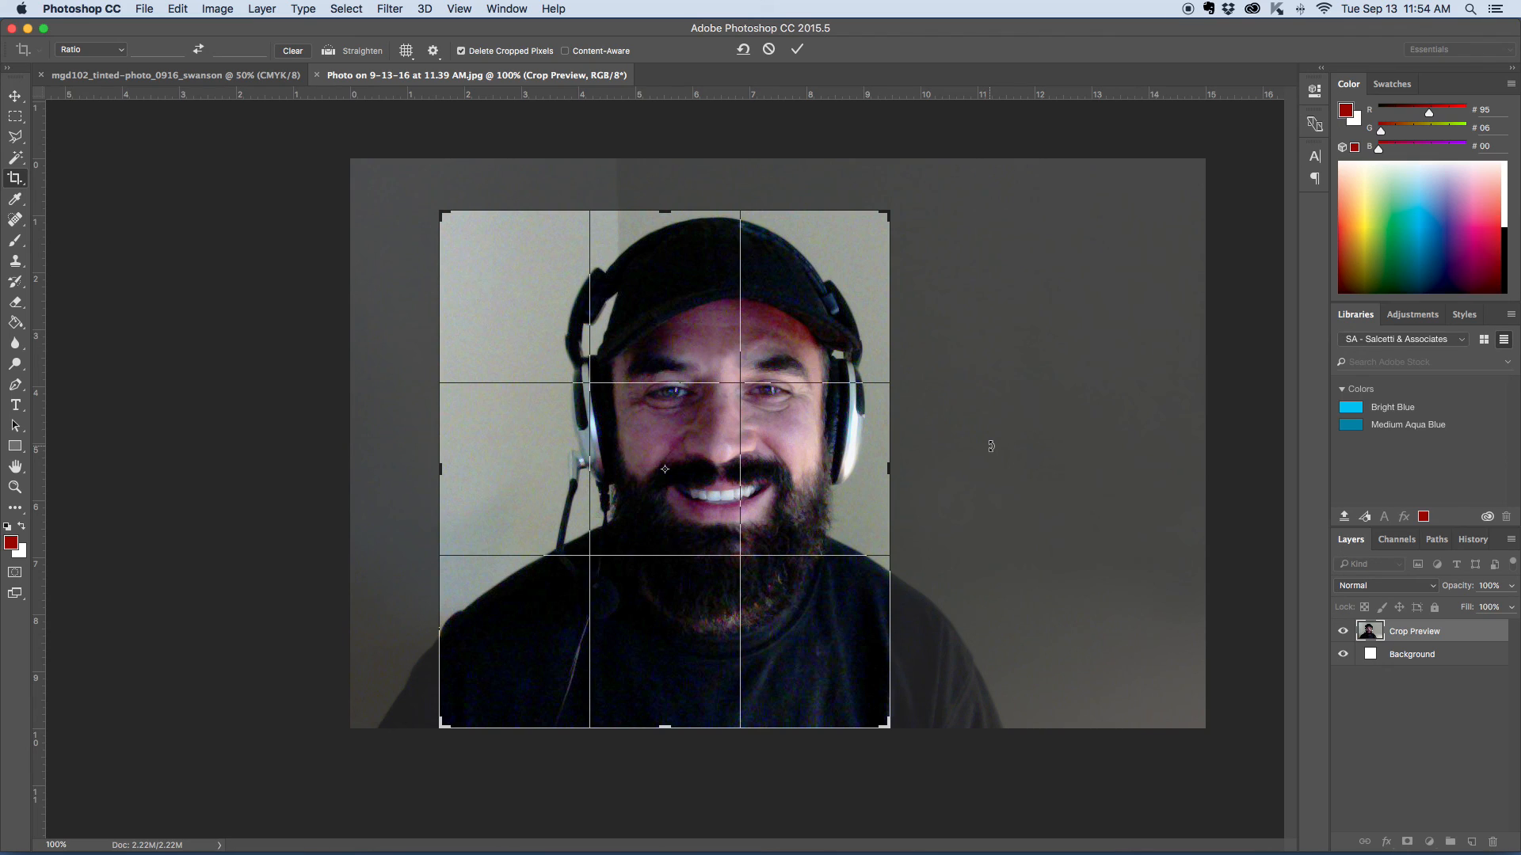
{"action": "key", "text": "Return"}
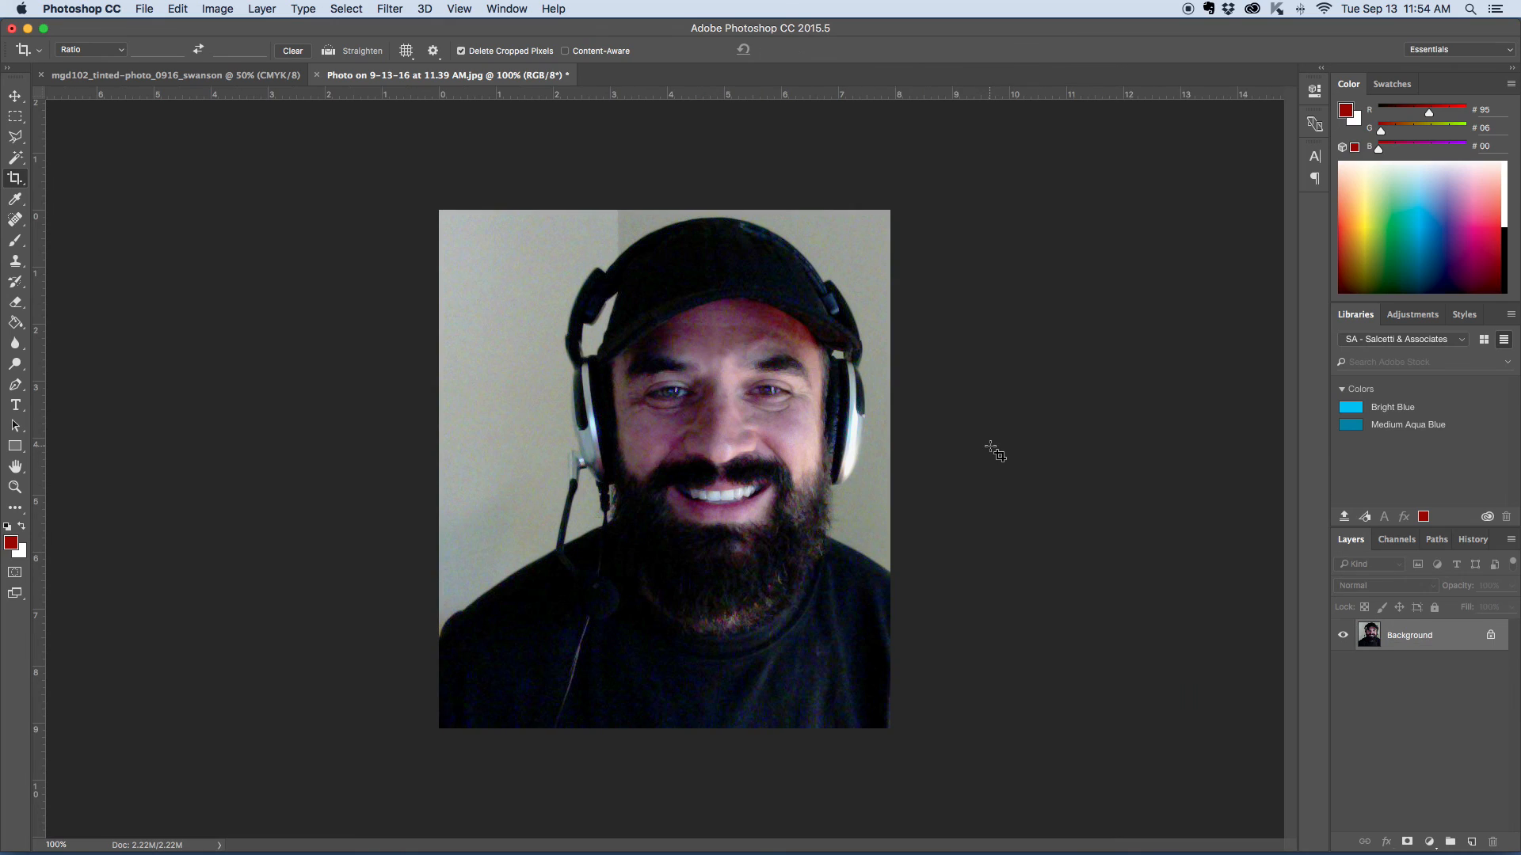
- Save the cropped photo on the Desktop as a new JPEG named swanie_cropped.jpg and accept the JPEG options
{"action": "left_click", "coordinate": [15, 96]}
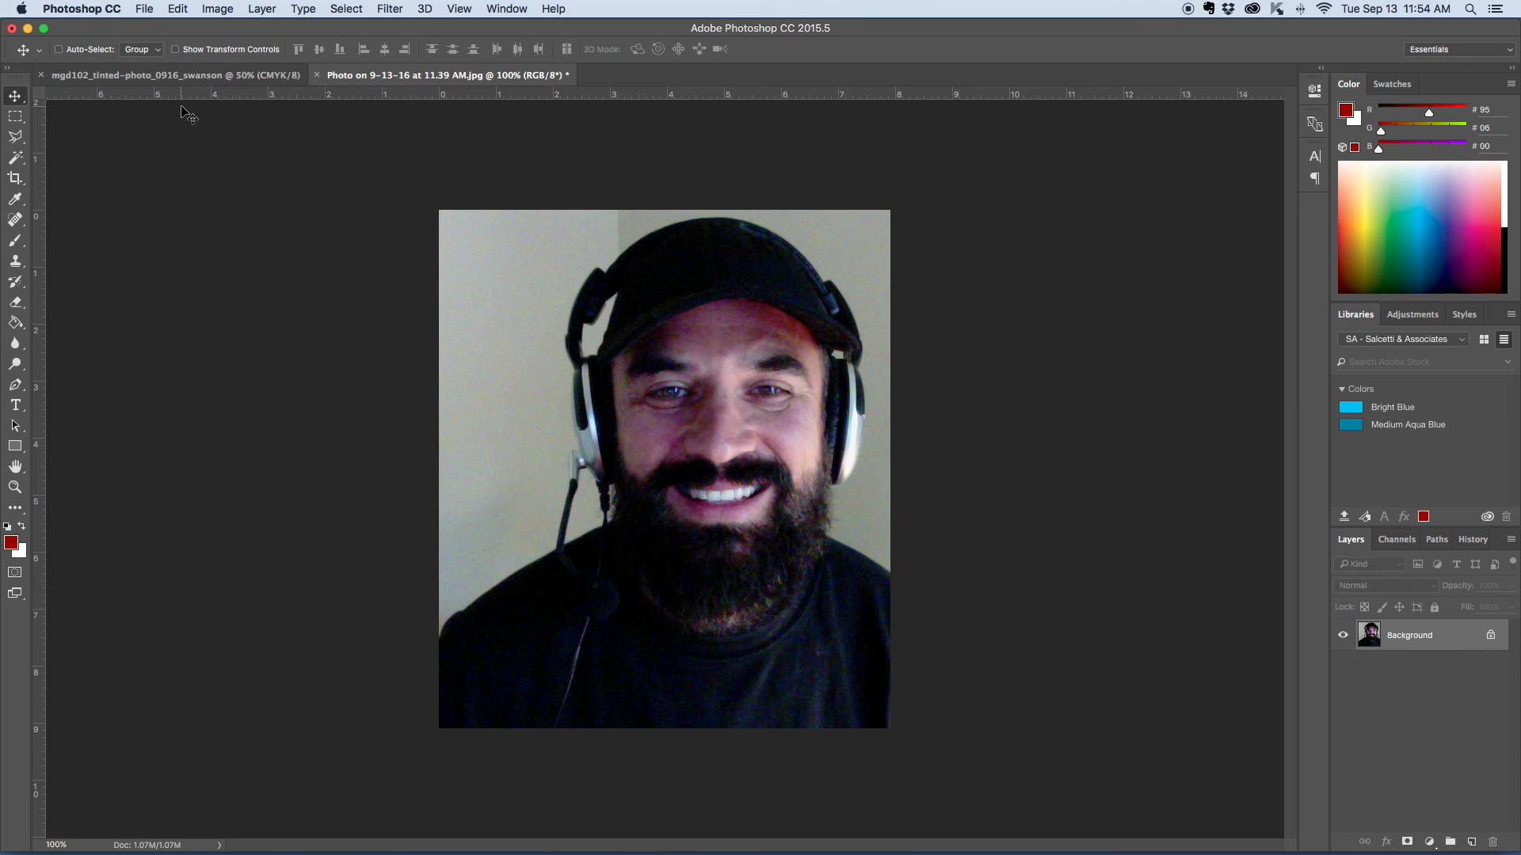
{"action": "left_click", "coordinate": [144, 9]}
{"action": "left_click", "coordinate": [169, 172]}
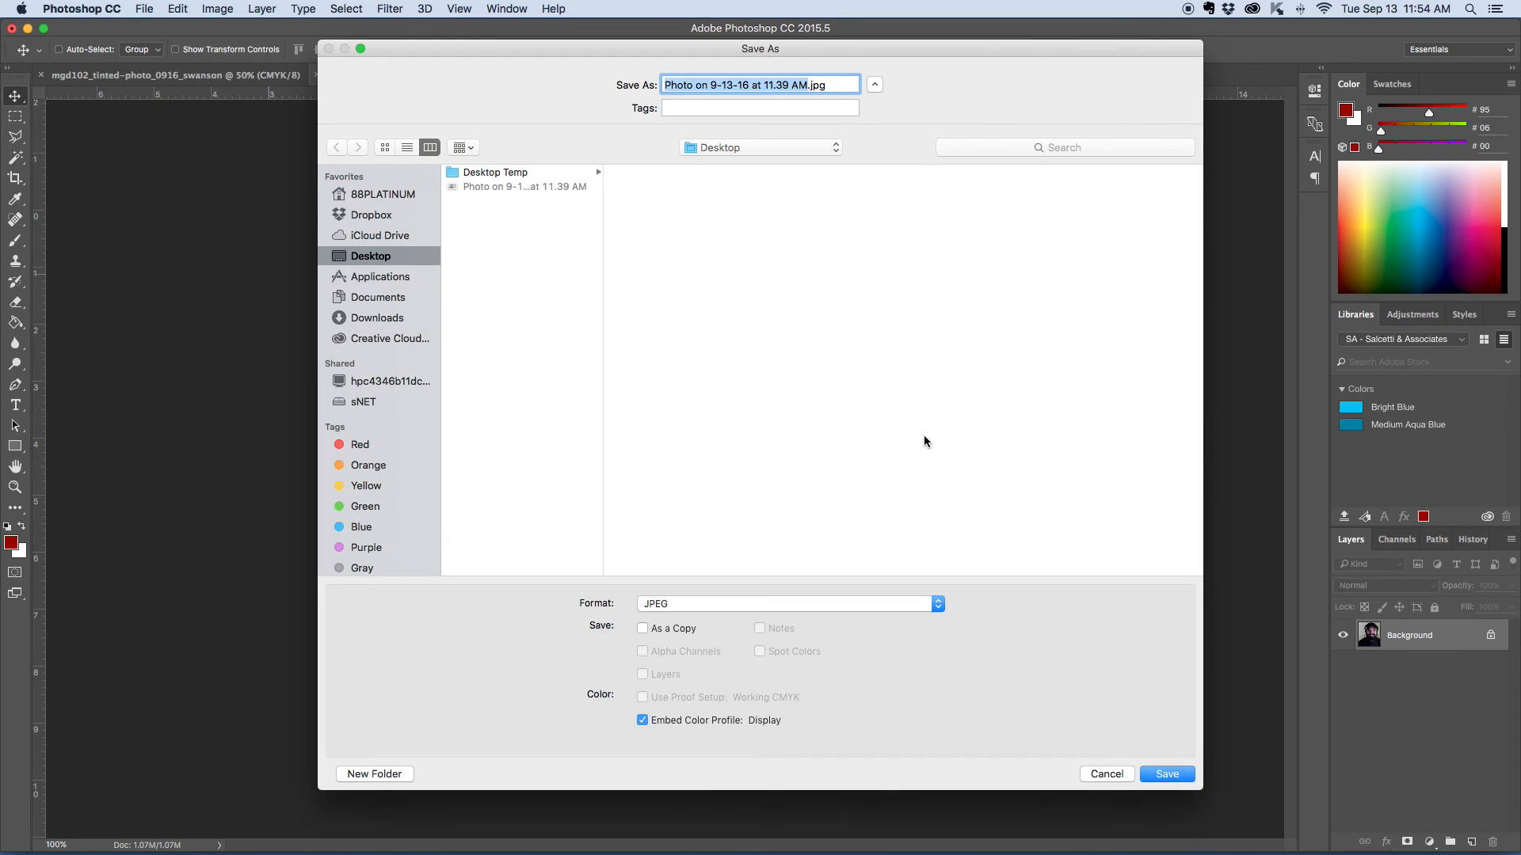
{"action": "type", "text": "swanie"}
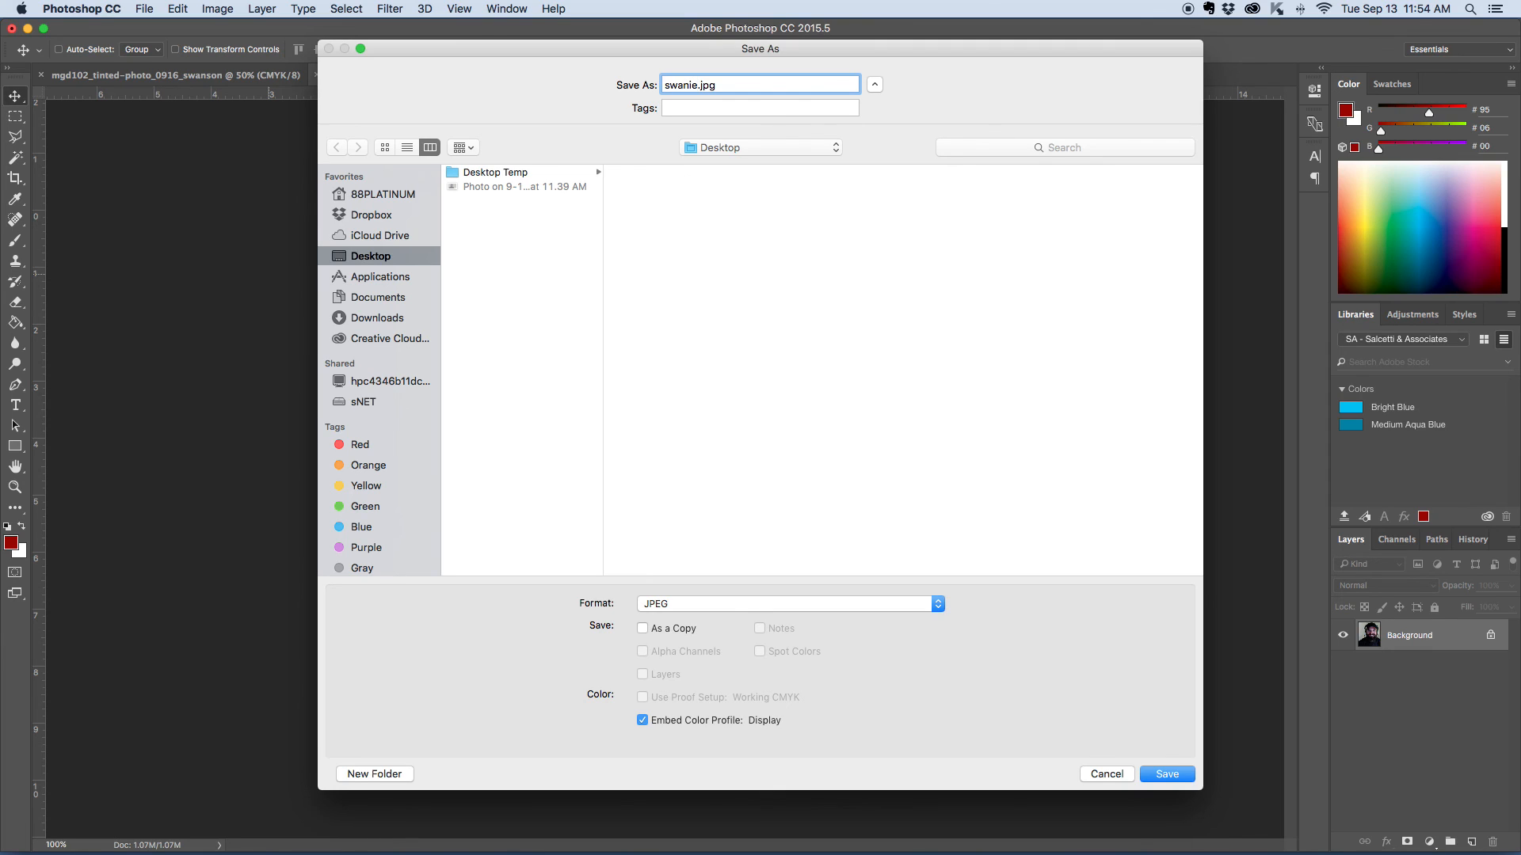
{"action": "type", "text": "_cropped"}
{"action": "left_click", "coordinate": [1166, 774]}
{"action": "left_click", "coordinate": [864, 320]}
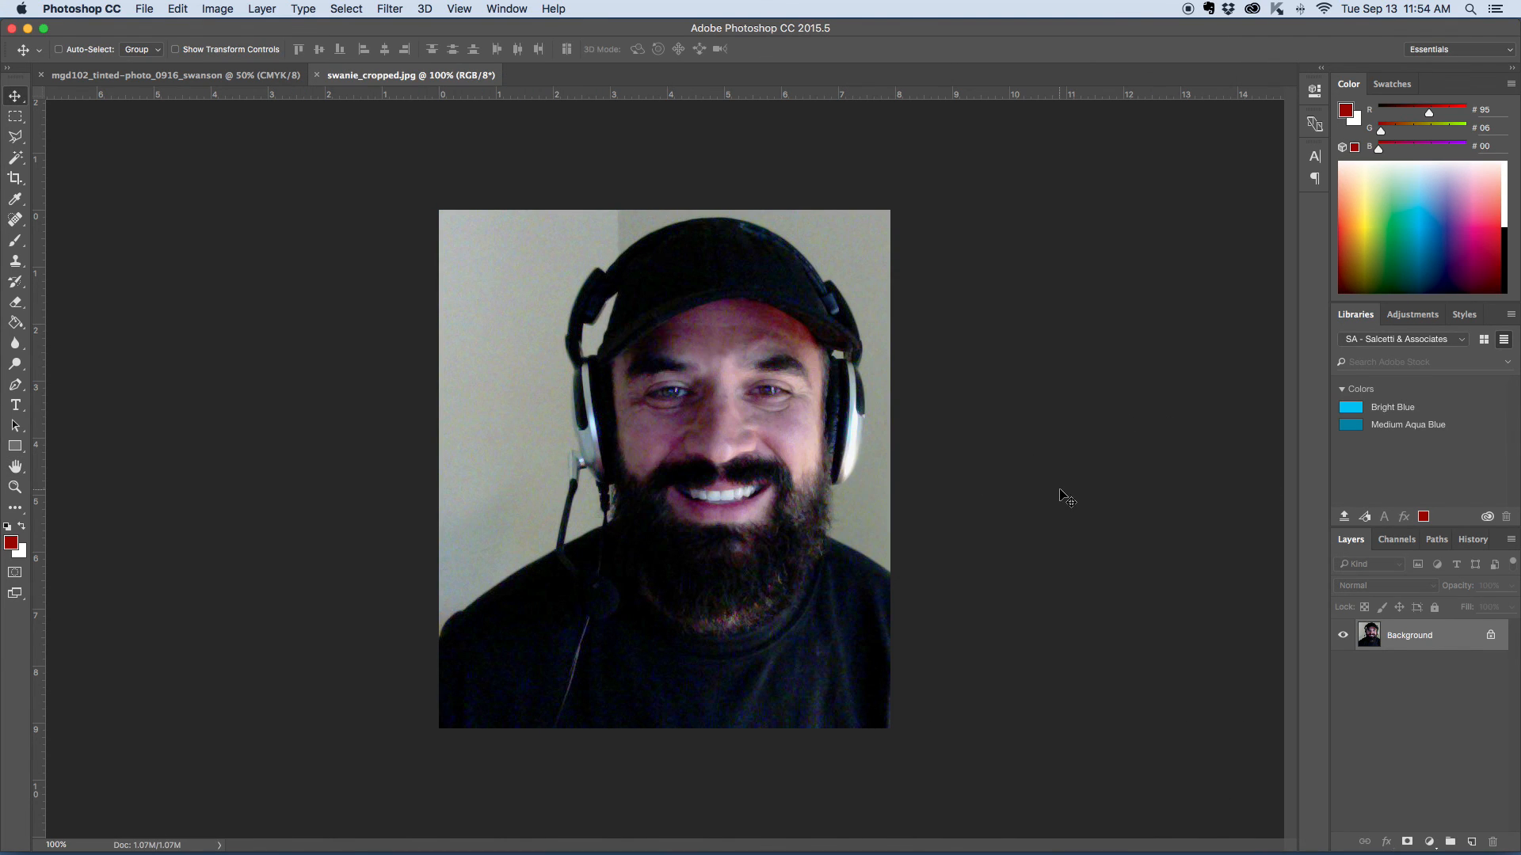